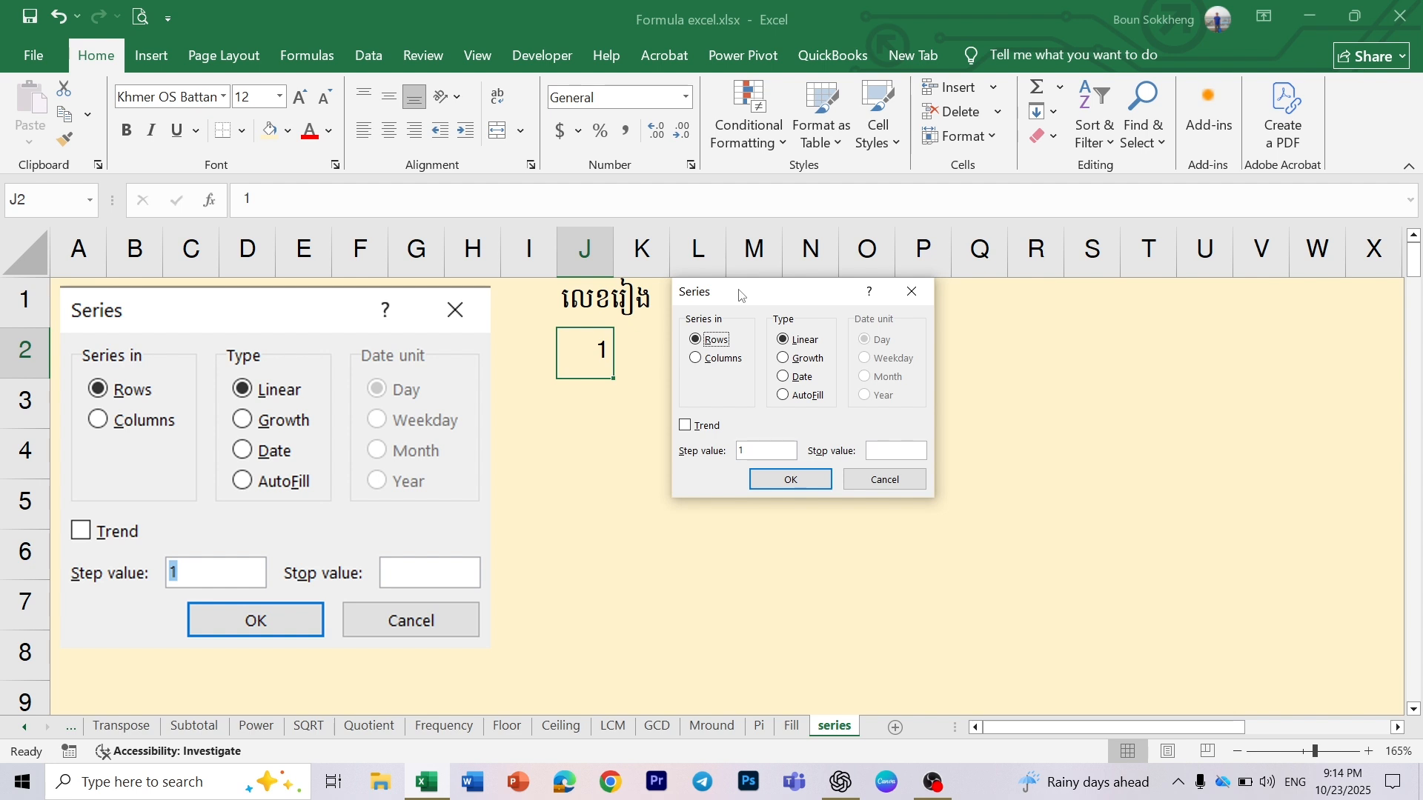
- Fill a linear series down the column from cell J2 with step value 1 and stop value 1000
left_click(695, 358)
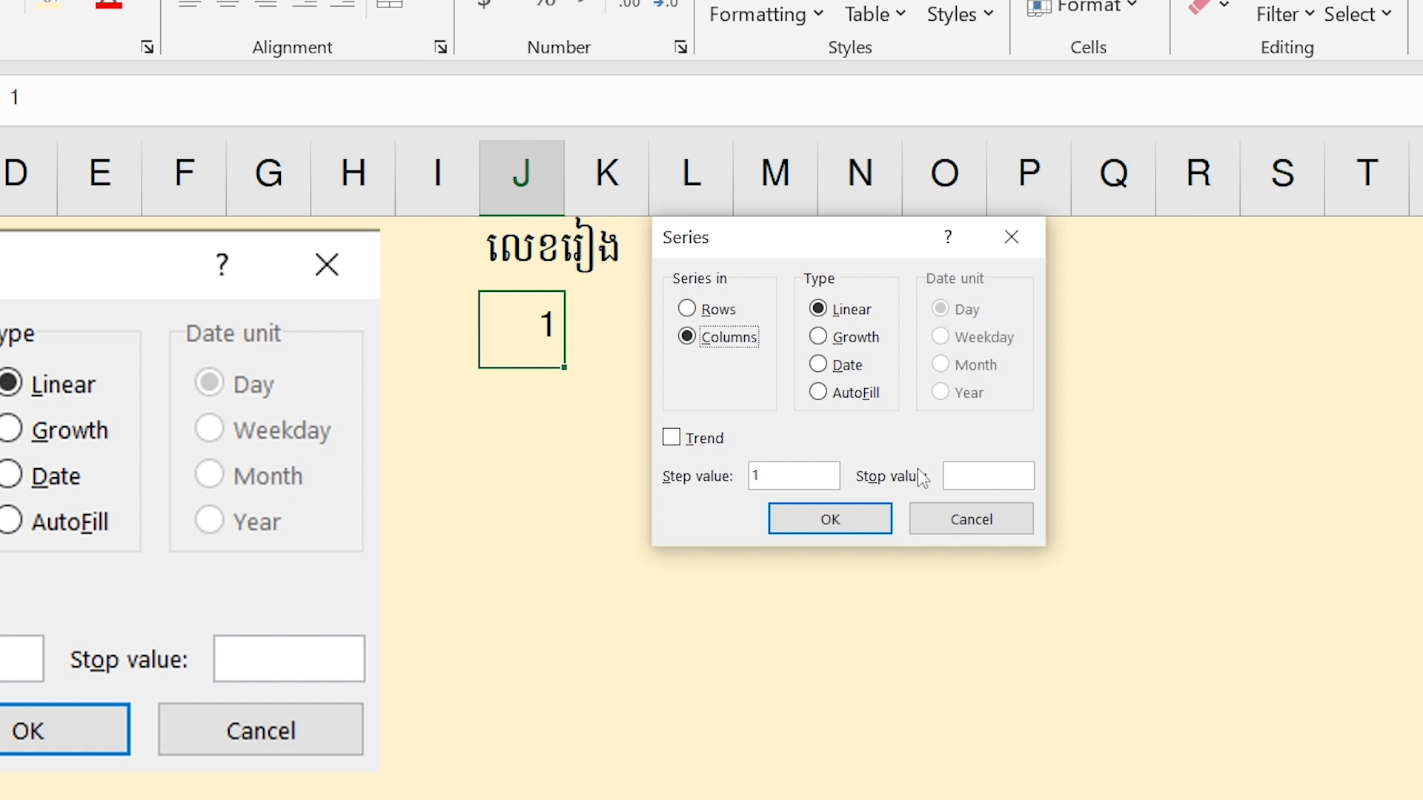
left_click(980, 473)
type("1000")
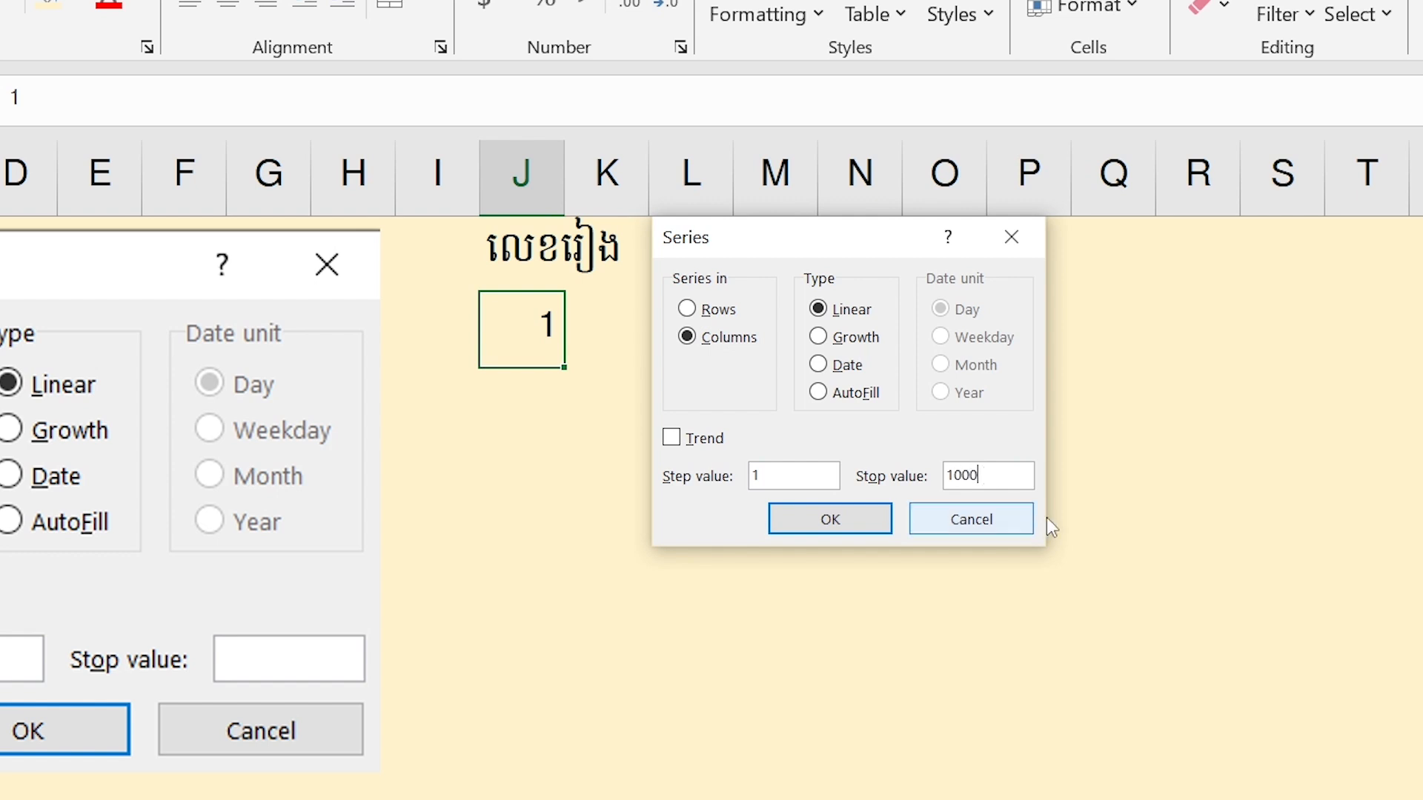
left_click(802, 521)
scroll(797, 513, "down", 11)
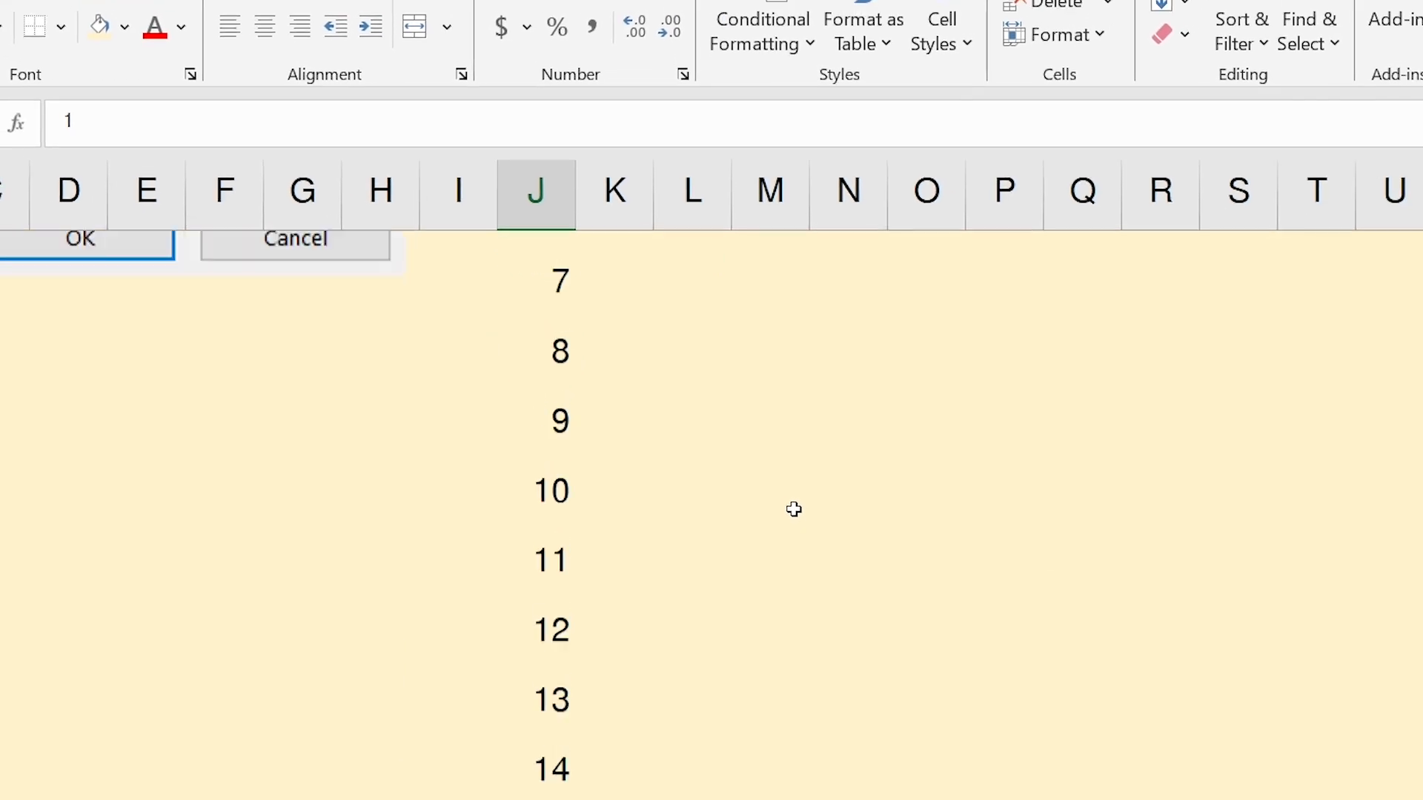
scroll(787, 499, "up", 11)
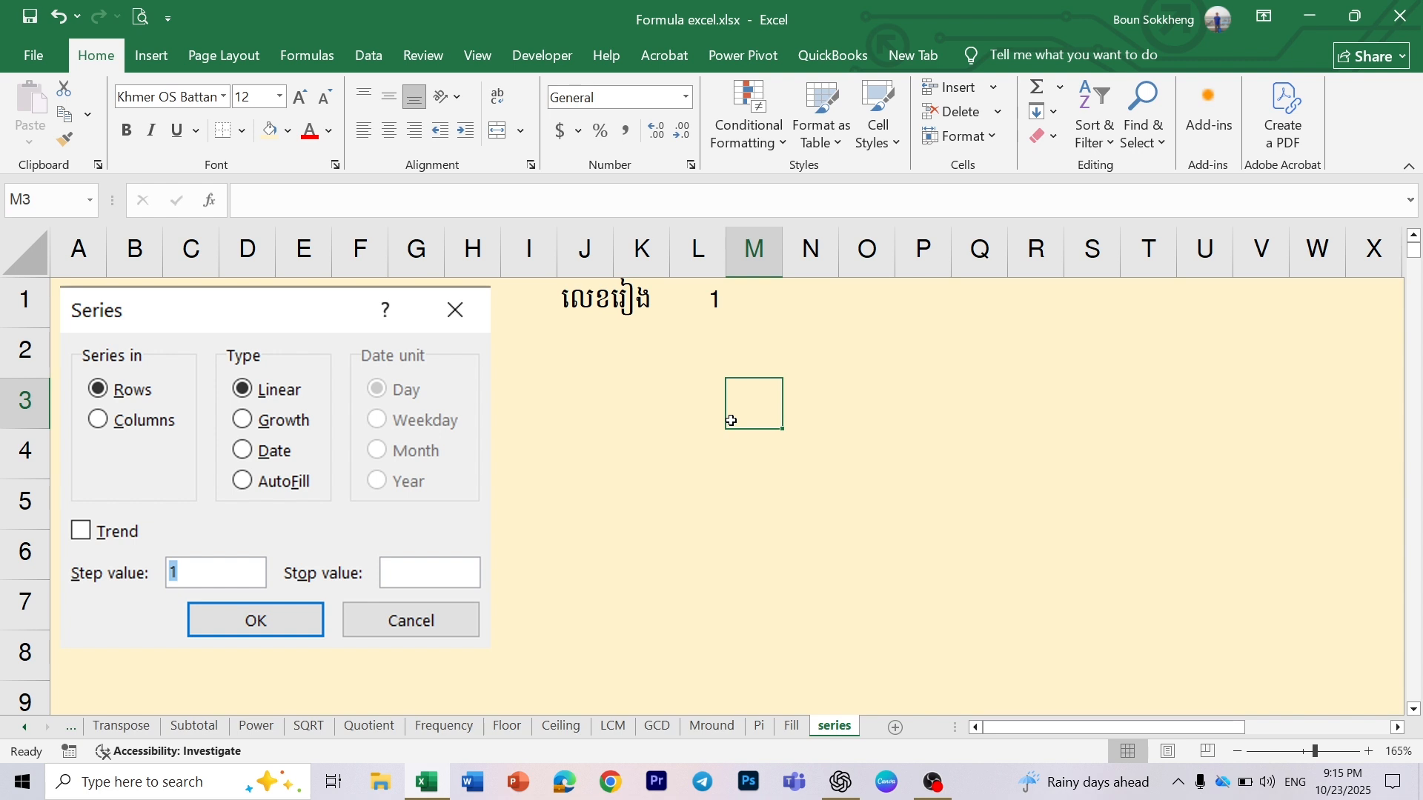
- Enter 1 in cell J2 below the numbering heading
left_click(606, 342)
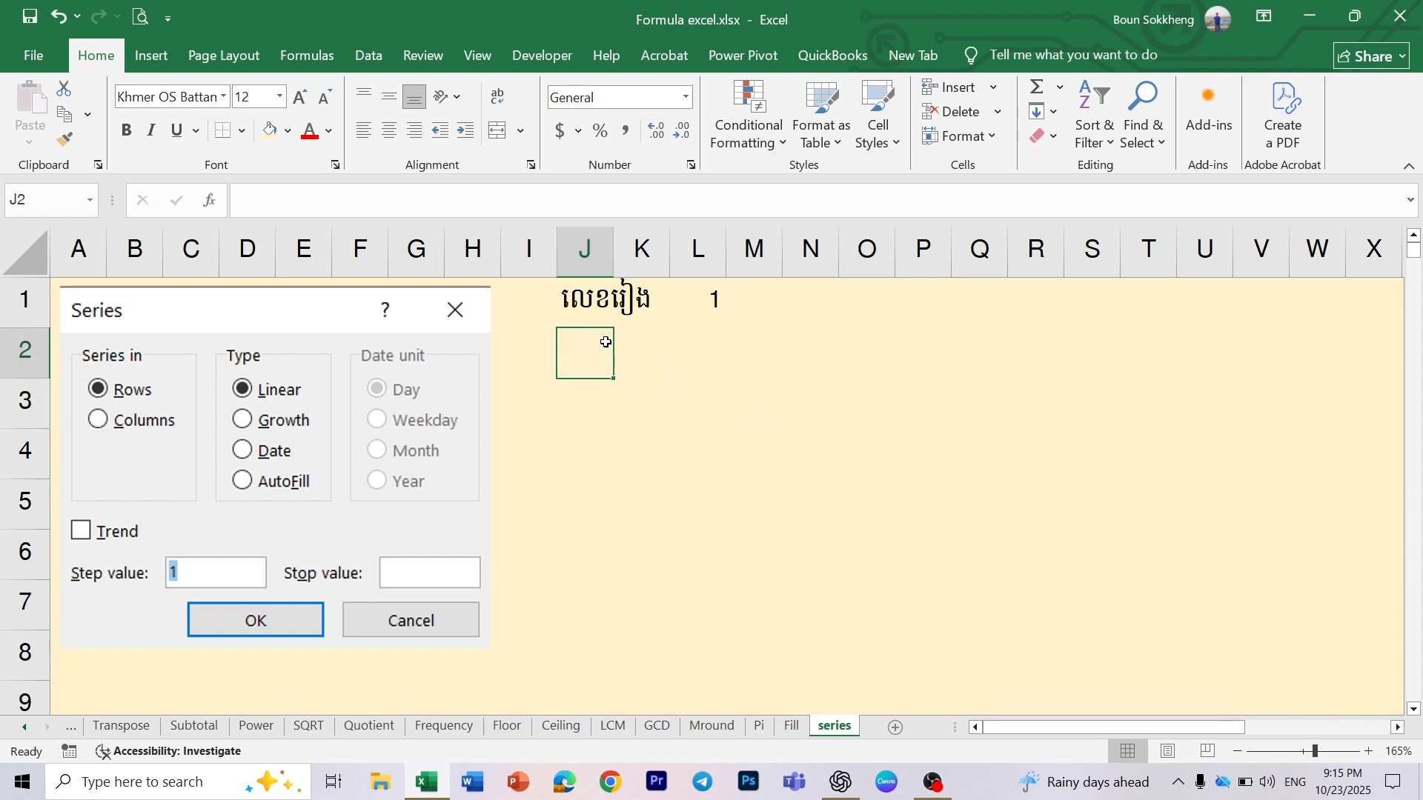
left_click(690, 357)
left_click(601, 350)
- Enter 2 in cell J3 and extend the numbering from J2:J3 down to J6 by autofill
left_click(598, 412)
left_click(595, 365)
left_click(595, 400)
type("2")
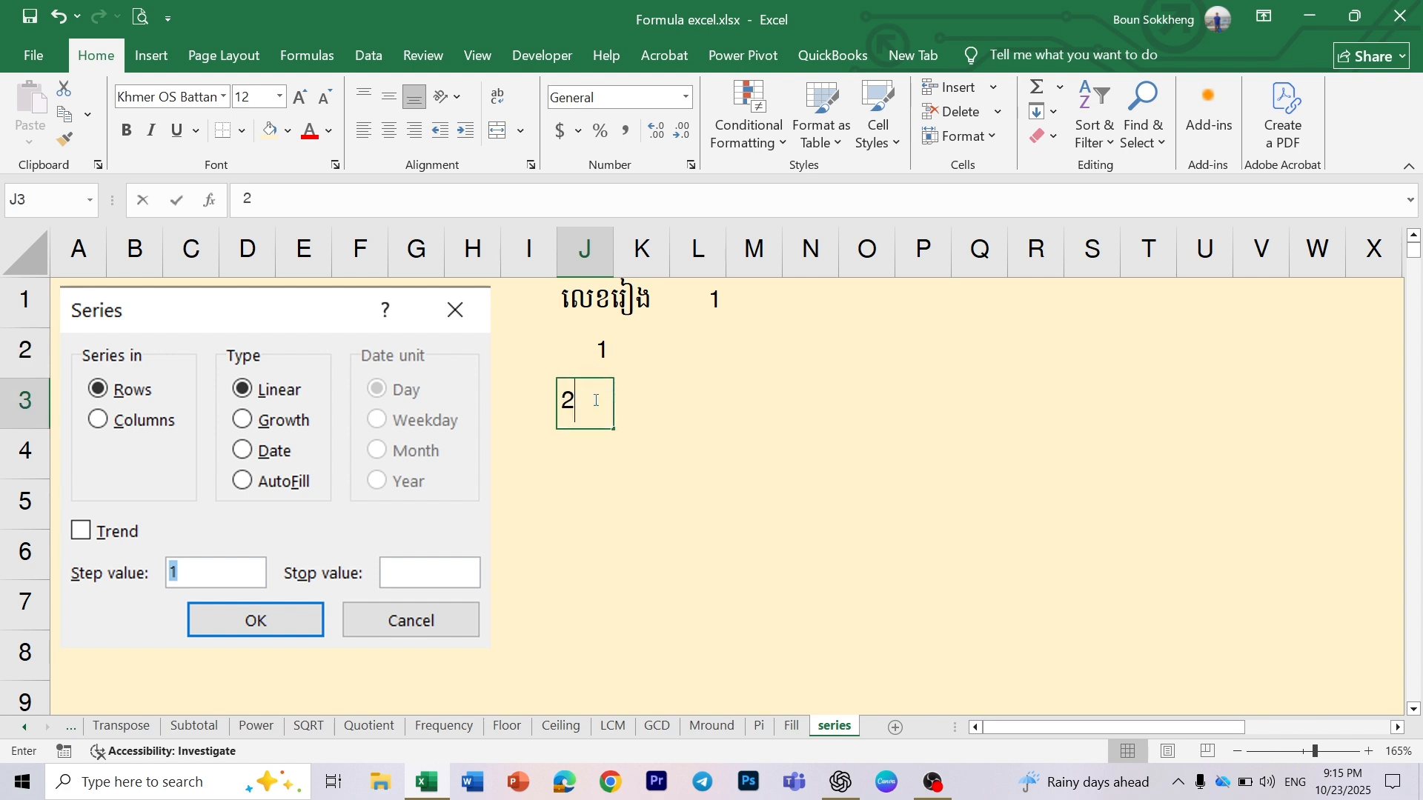
key("Return")
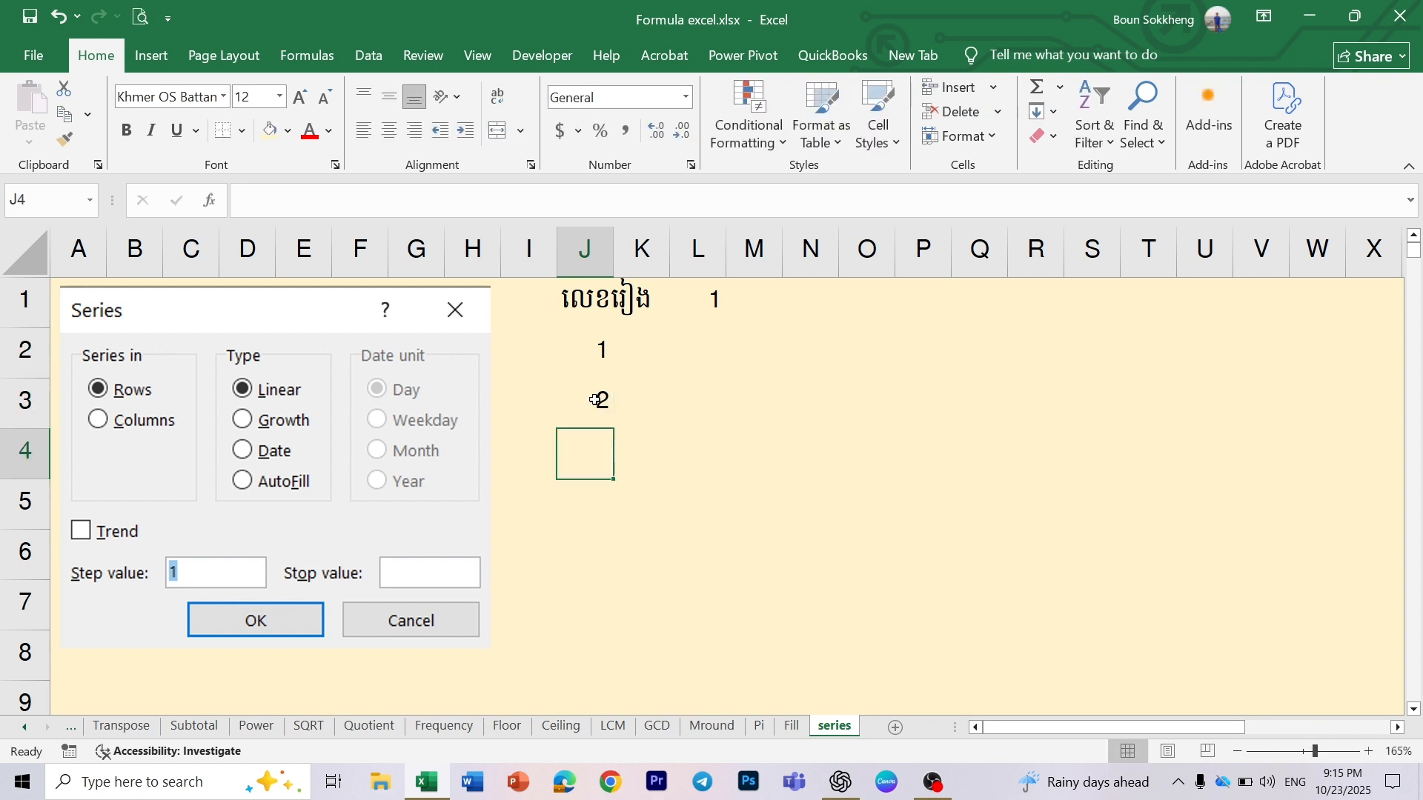
left_click(583, 354)
left_click_drag(582, 355, 613, 580)
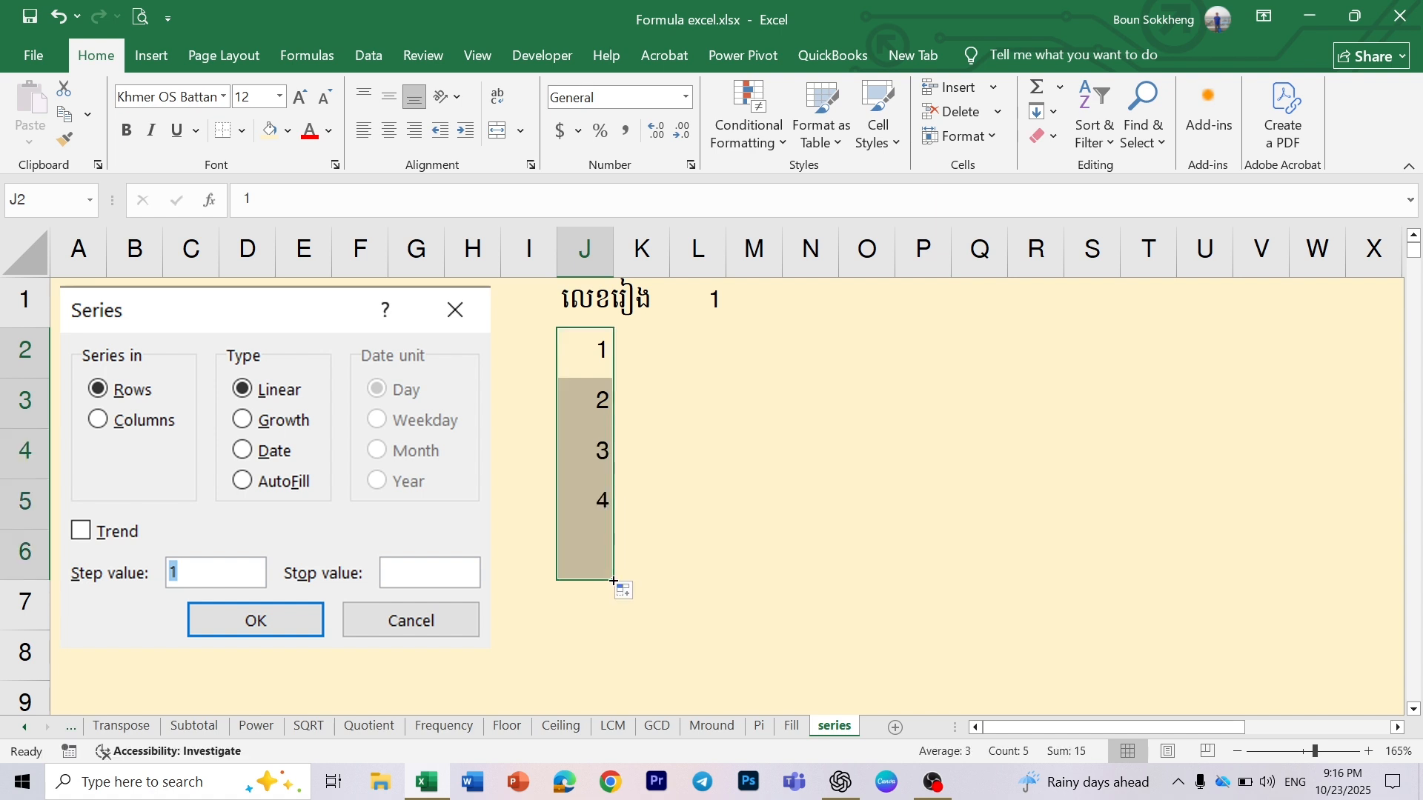
- Clear the contents of cells J3 to J6, keeping the starting number in J2
left_click(601, 407)
left_click_drag(601, 406, 587, 546)
key("Delete")
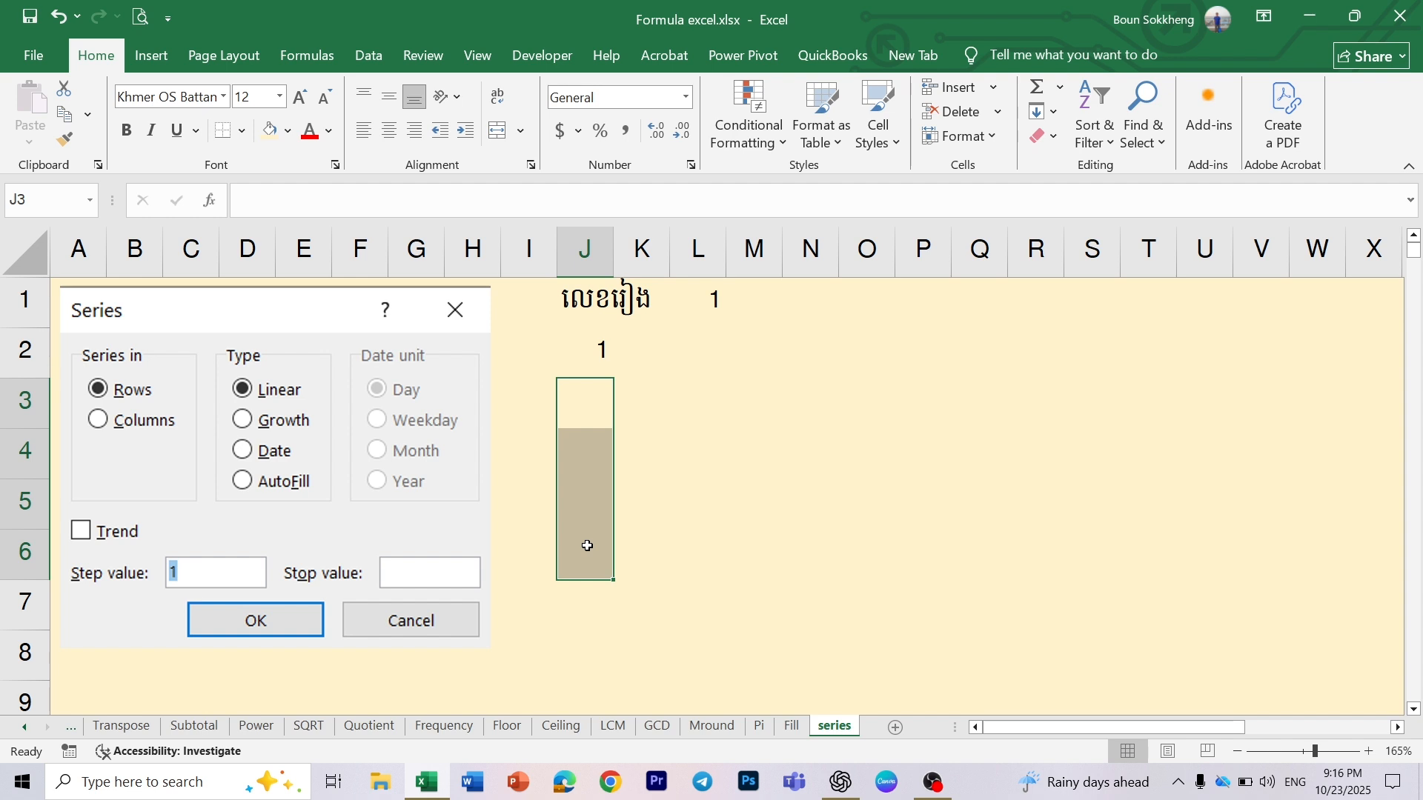
- Fill a linear series in columns from cell J2 with step value 1 and stop value 100
left_click(737, 422)
left_click(578, 351)
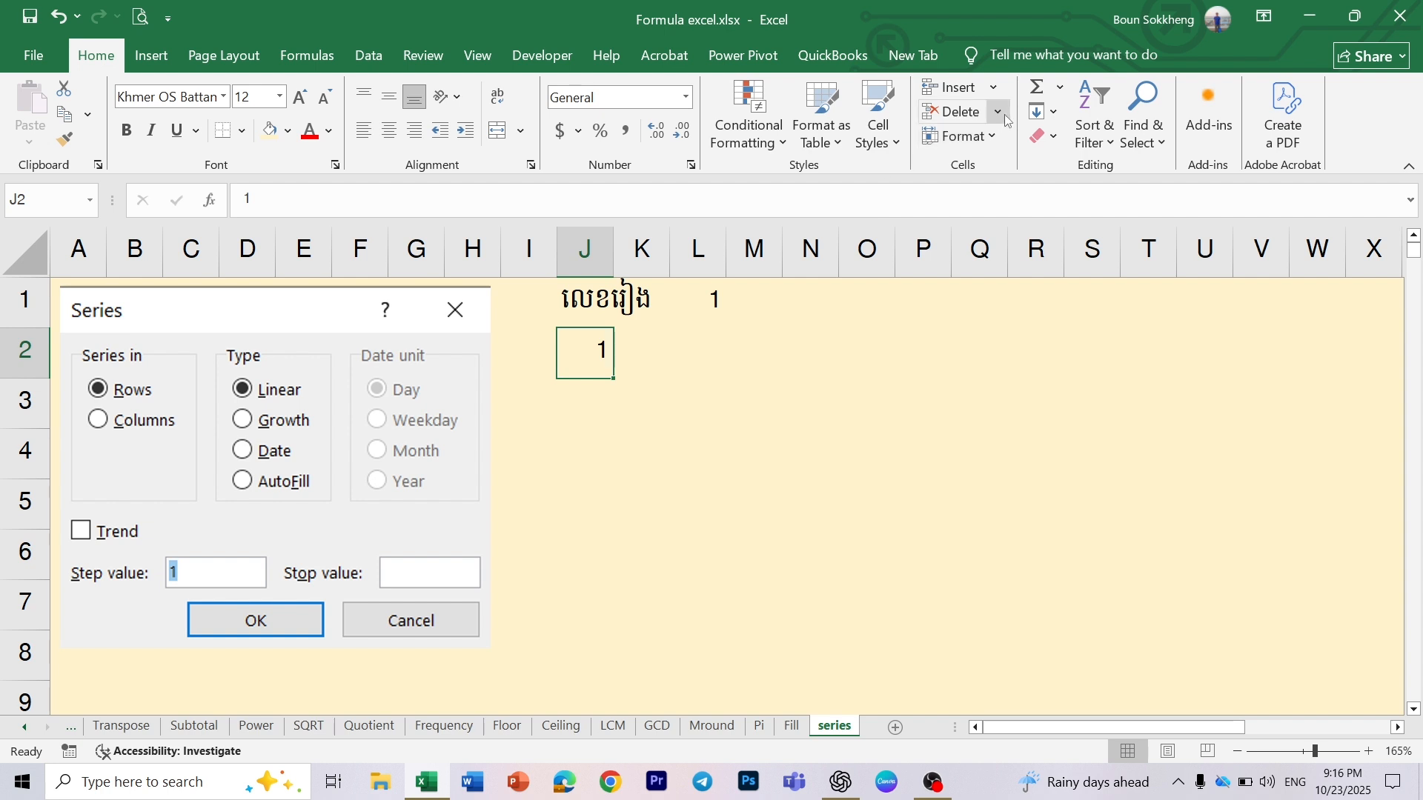
left_click(1054, 113)
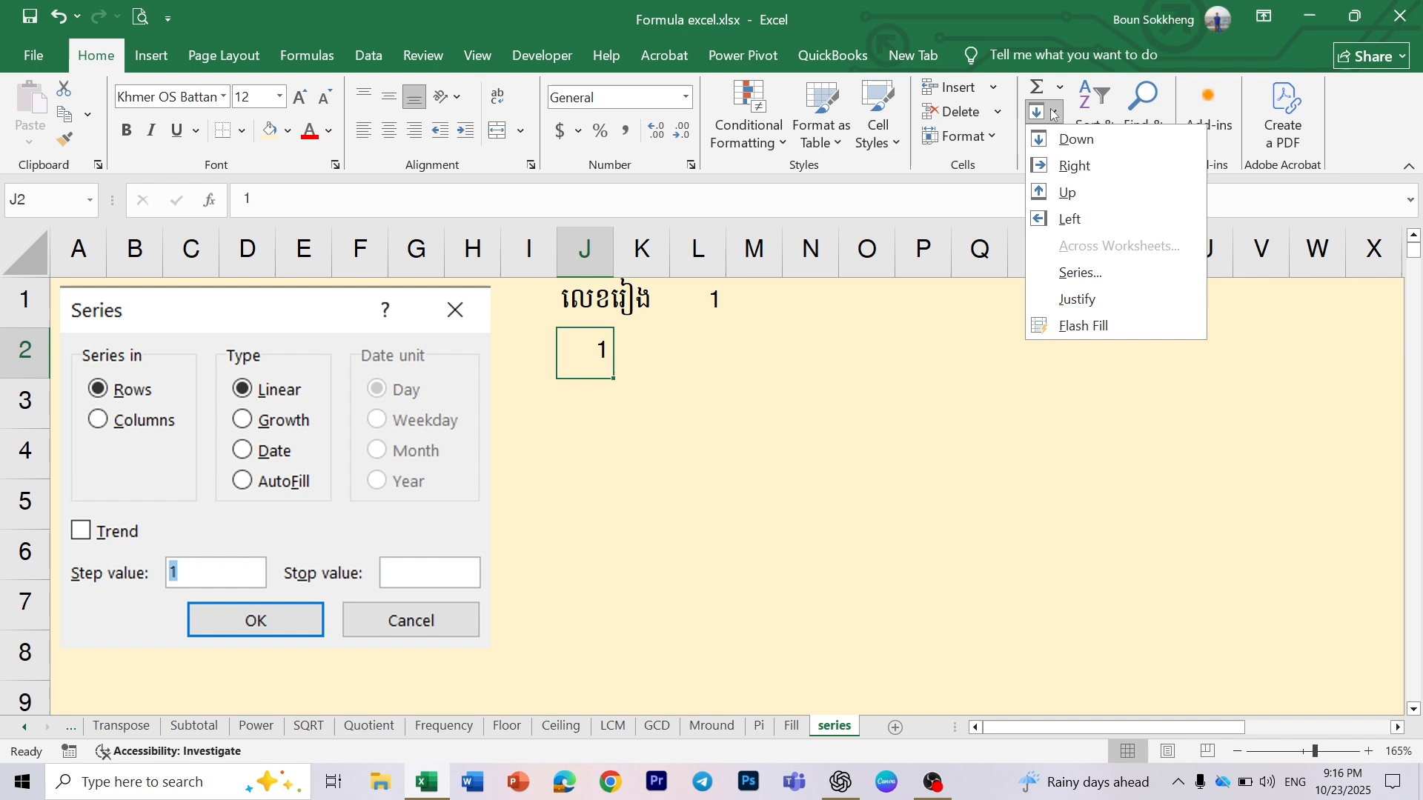
left_click(1068, 272)
left_click_drag(822, 300, 835, 303)
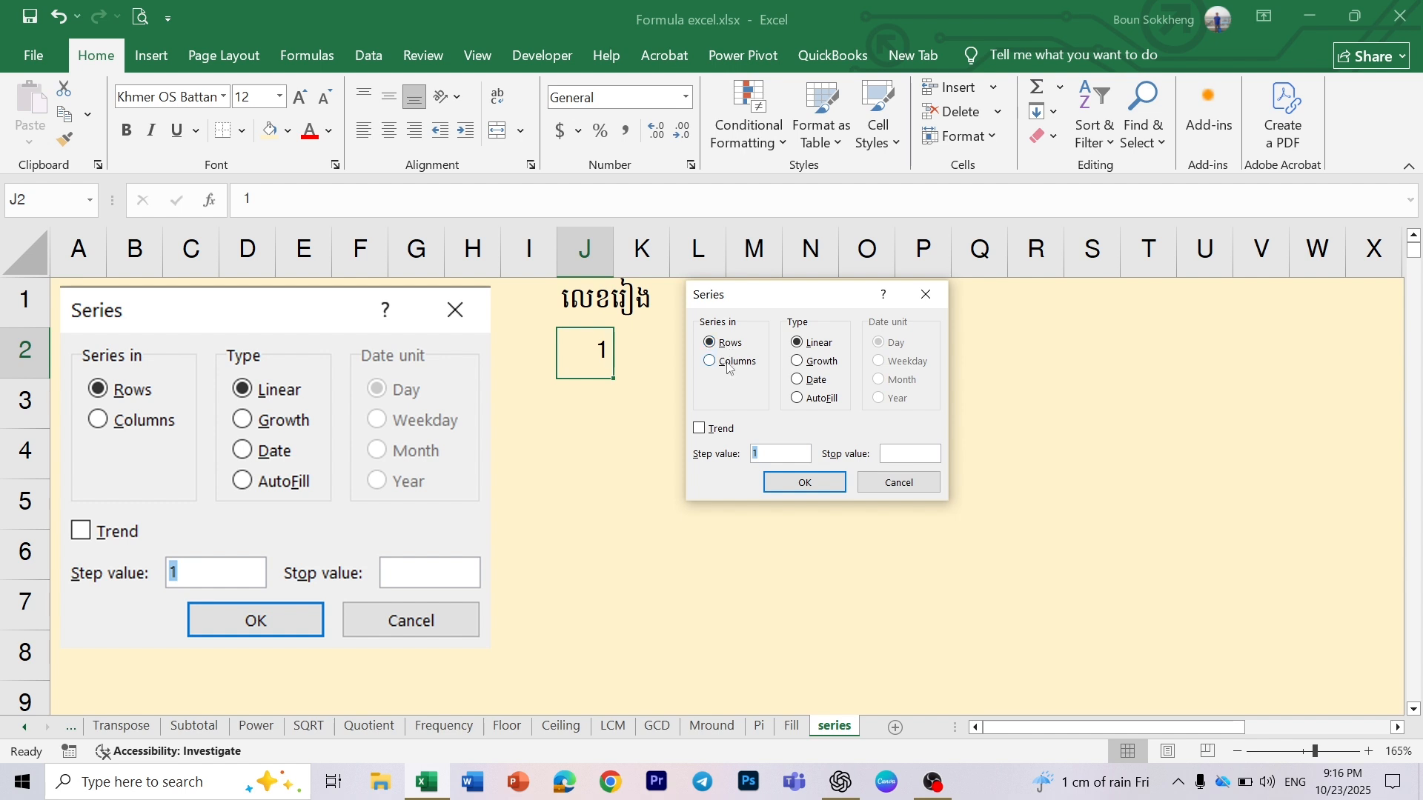
left_click(730, 366)
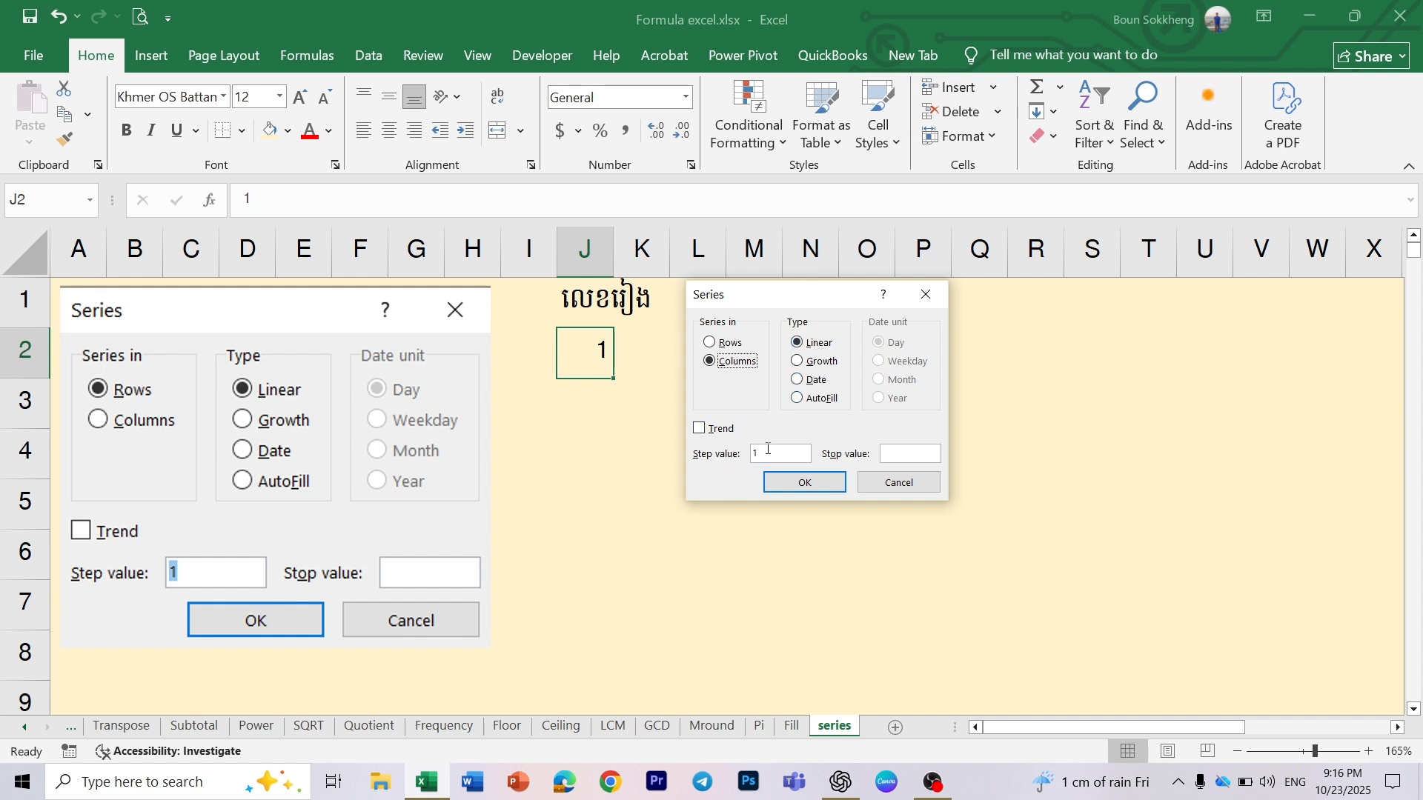
left_click(899, 453)
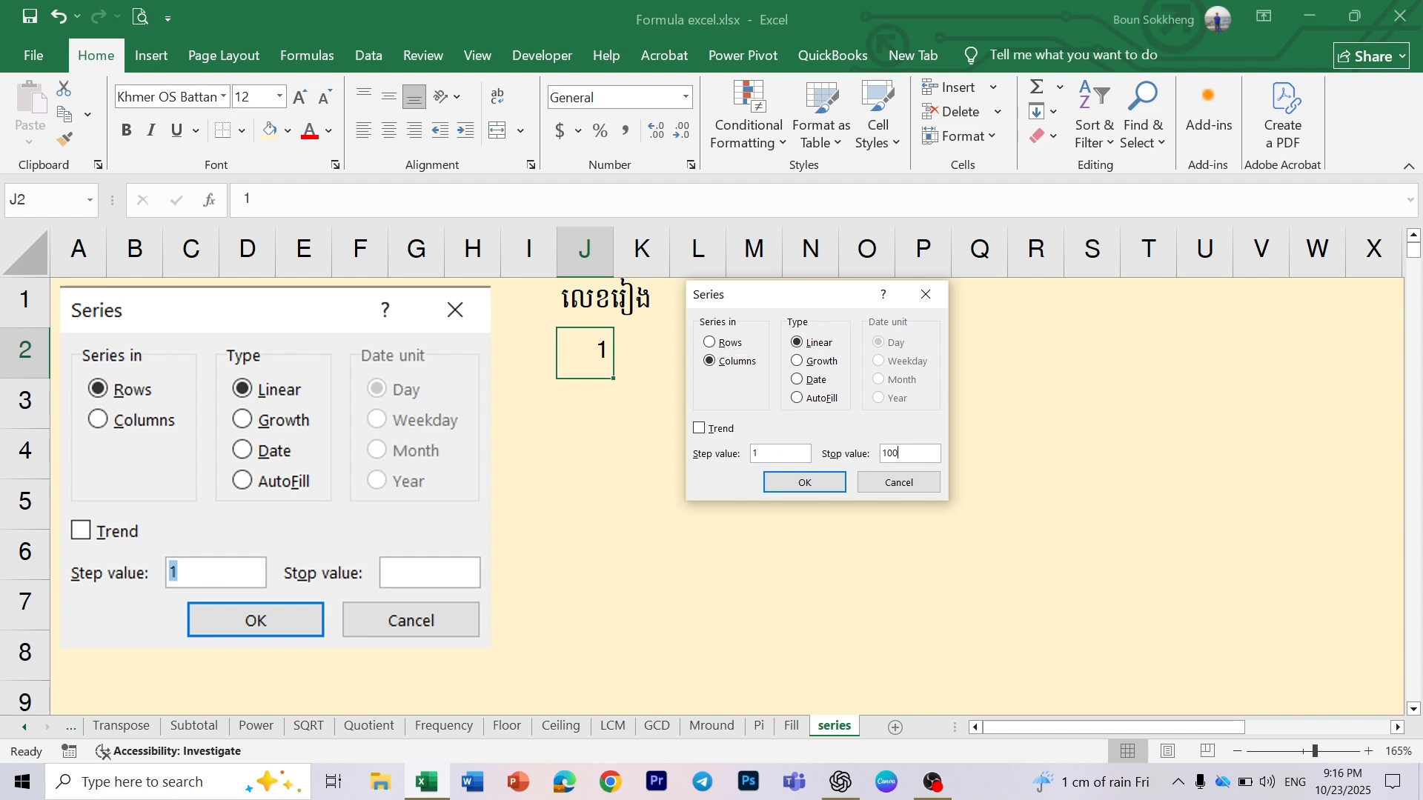
left_click(806, 483)
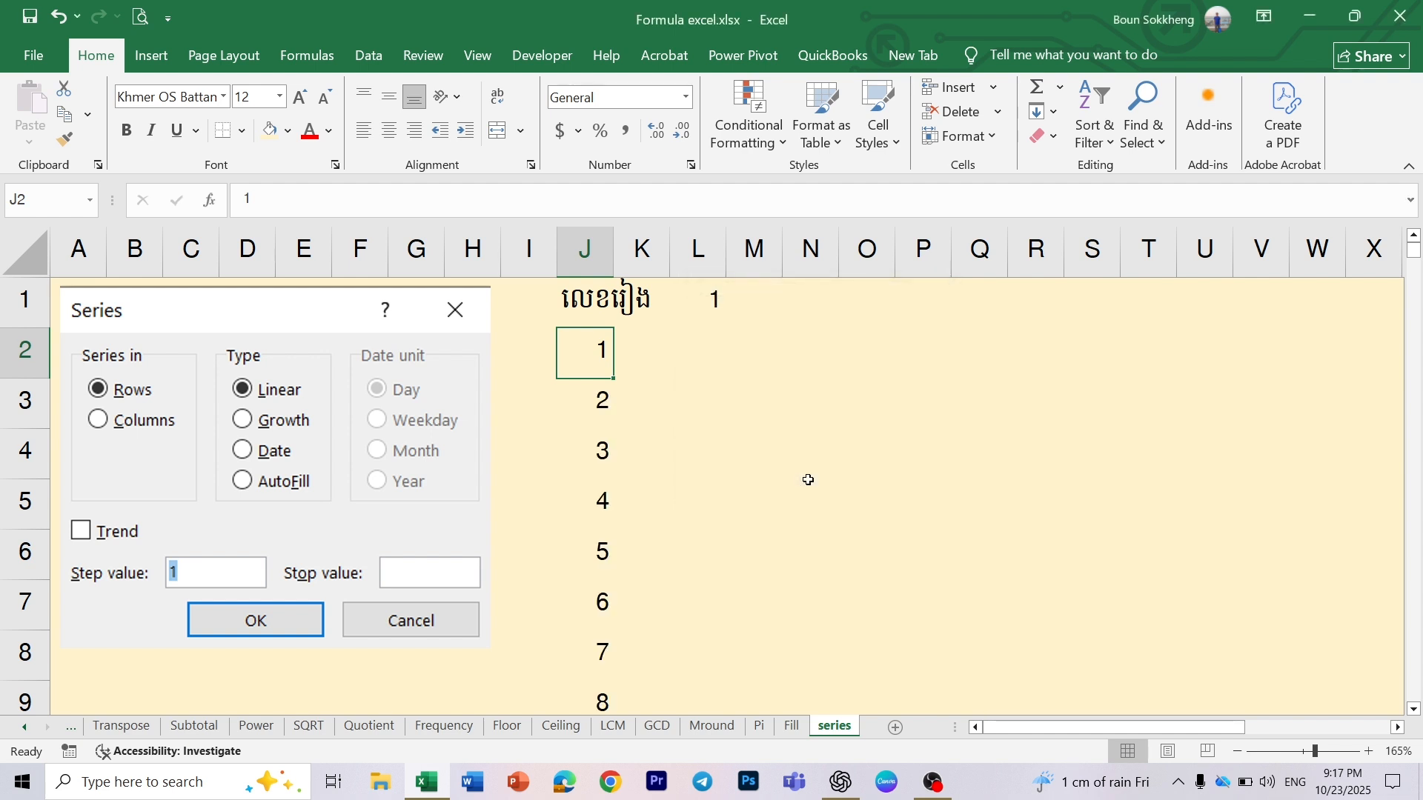
scroll(668, 491, "down", 10)
scroll(668, 490, "down", 6)
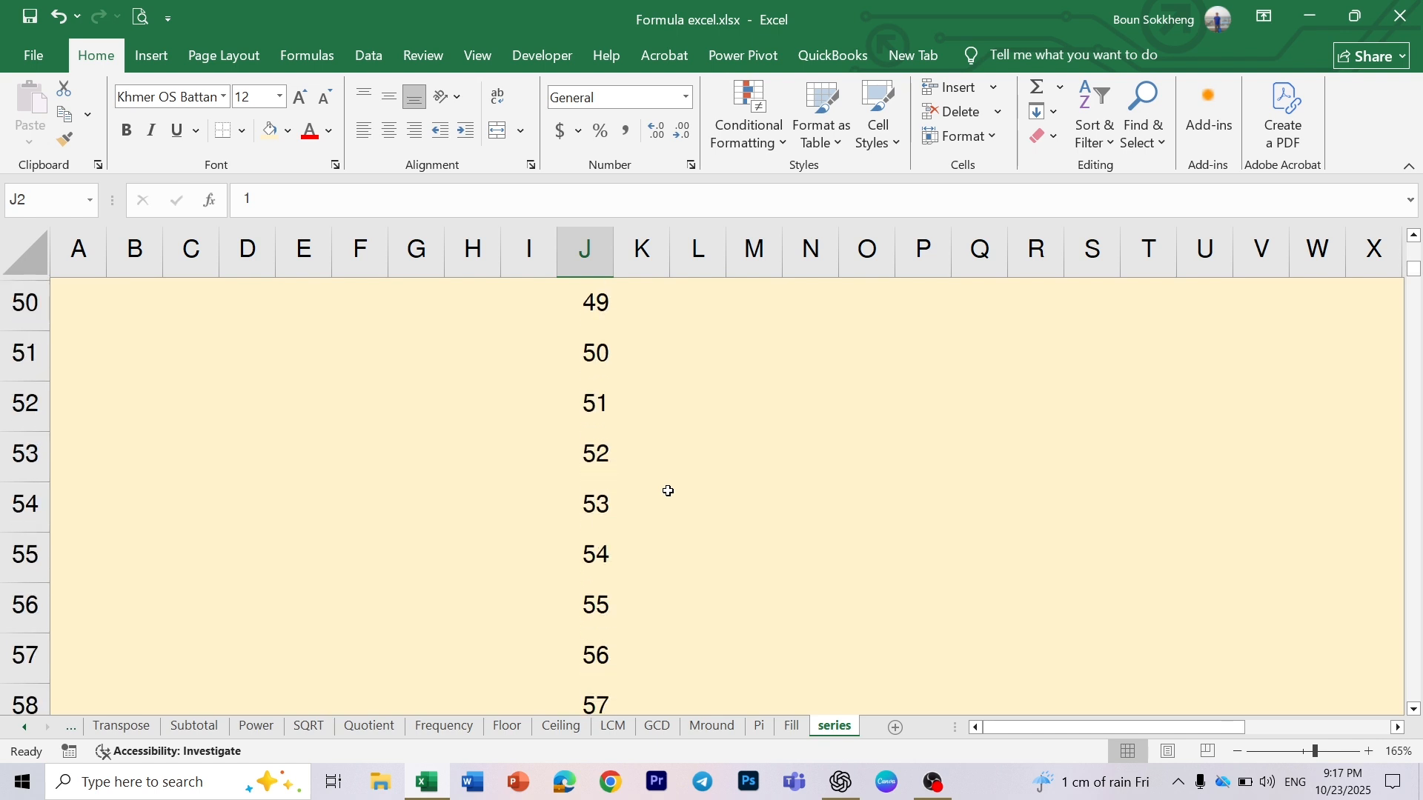
scroll(668, 491, "up", 15)
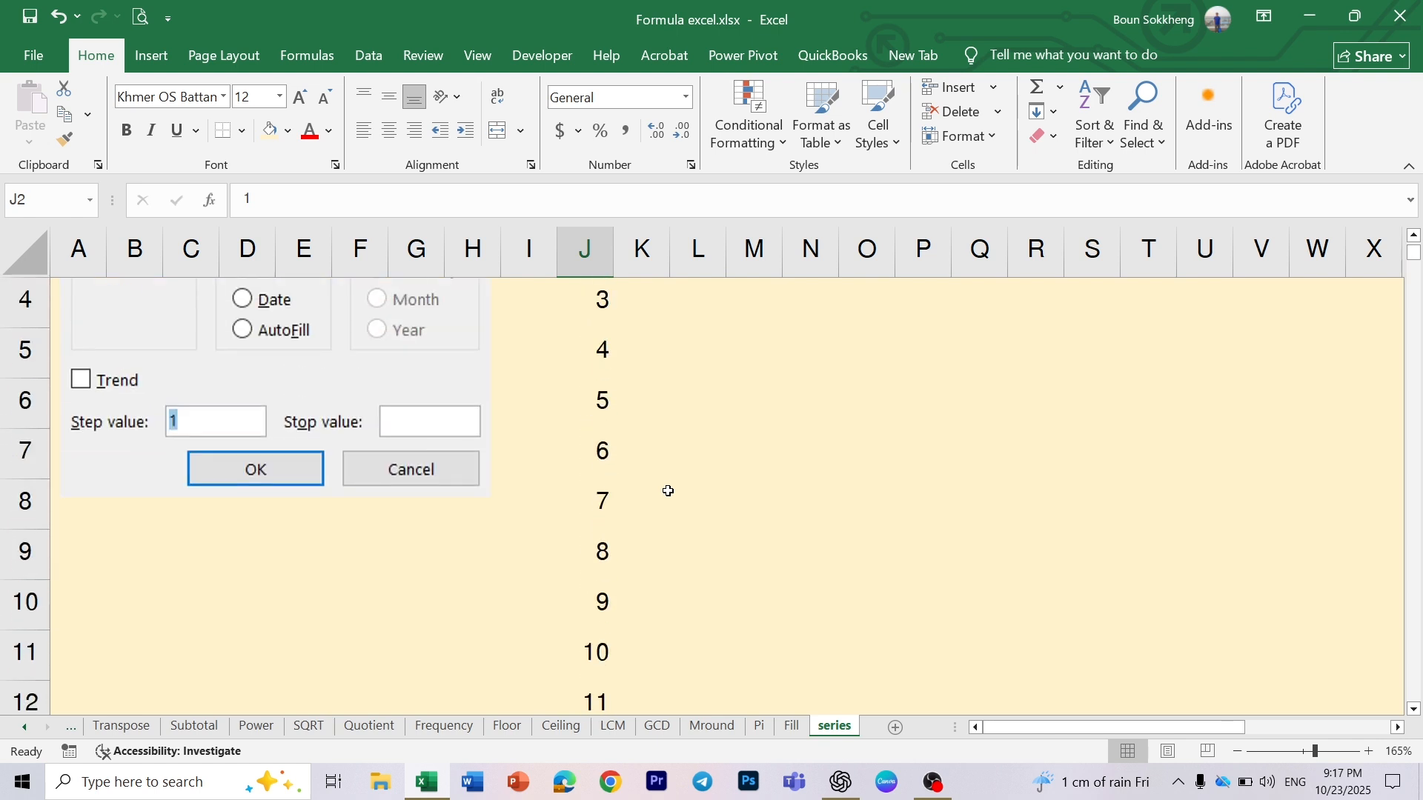
scroll(669, 491, "up", 1)
left_click(596, 402)
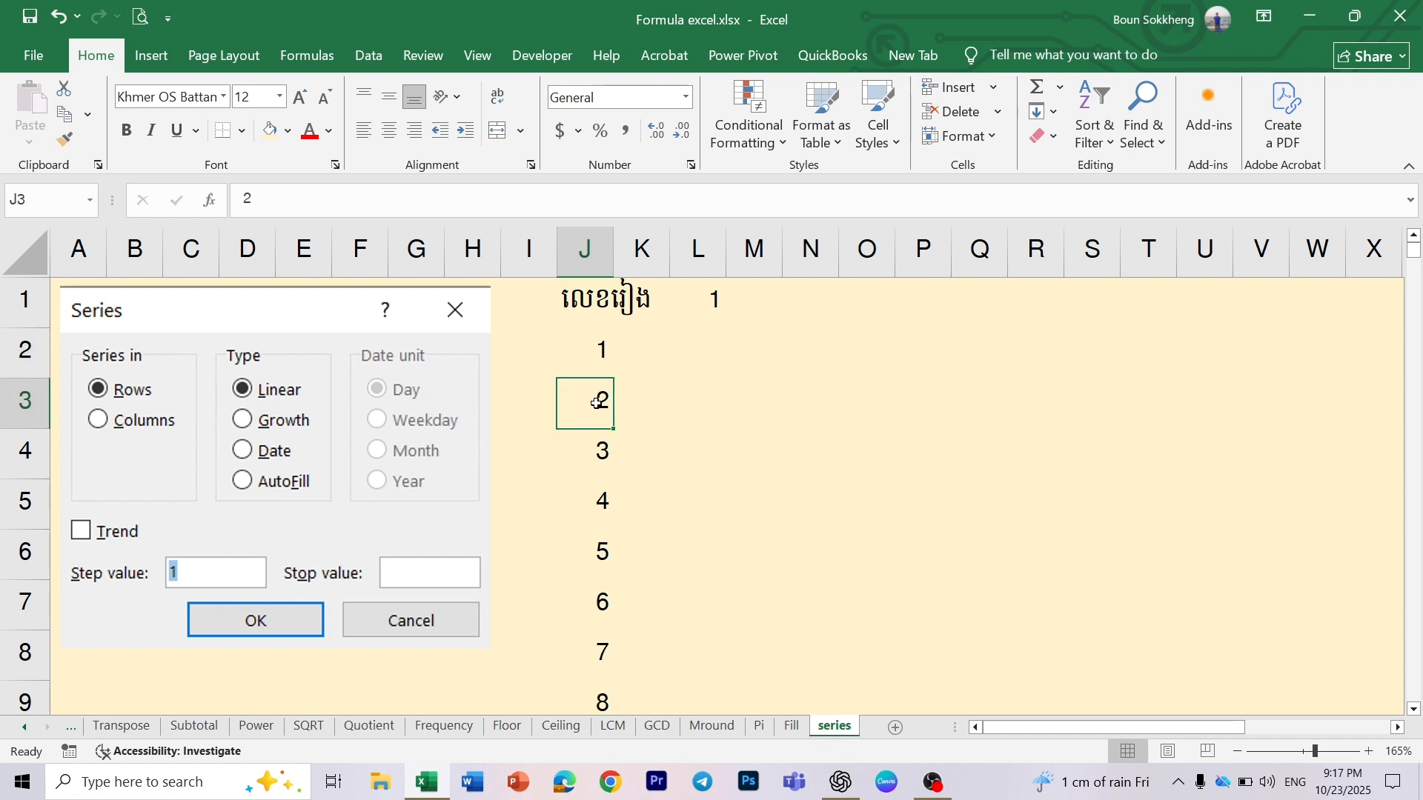
left_click(597, 351)
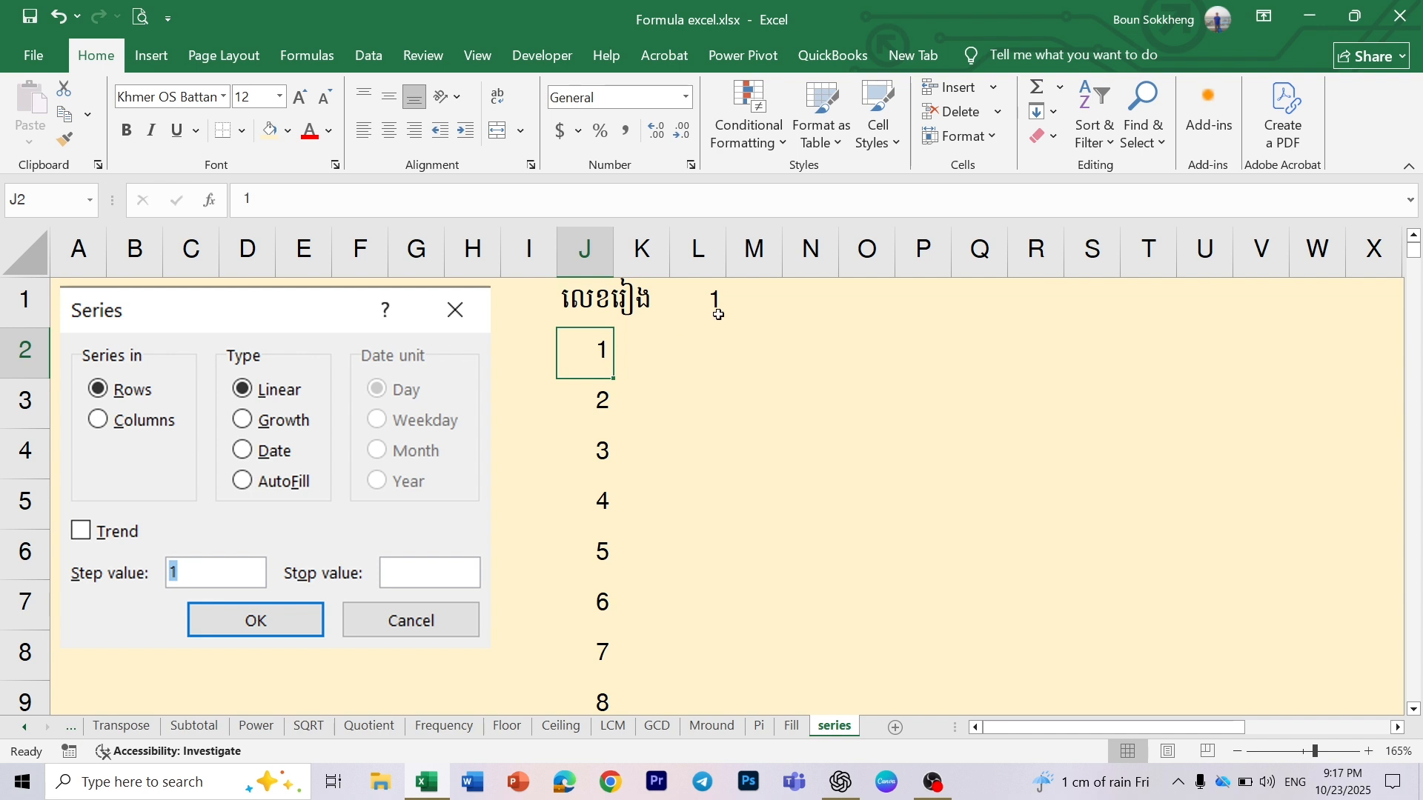
- Fill a linear series in rows from cell L1 with step value 1 and stop value 100
left_click(715, 300)
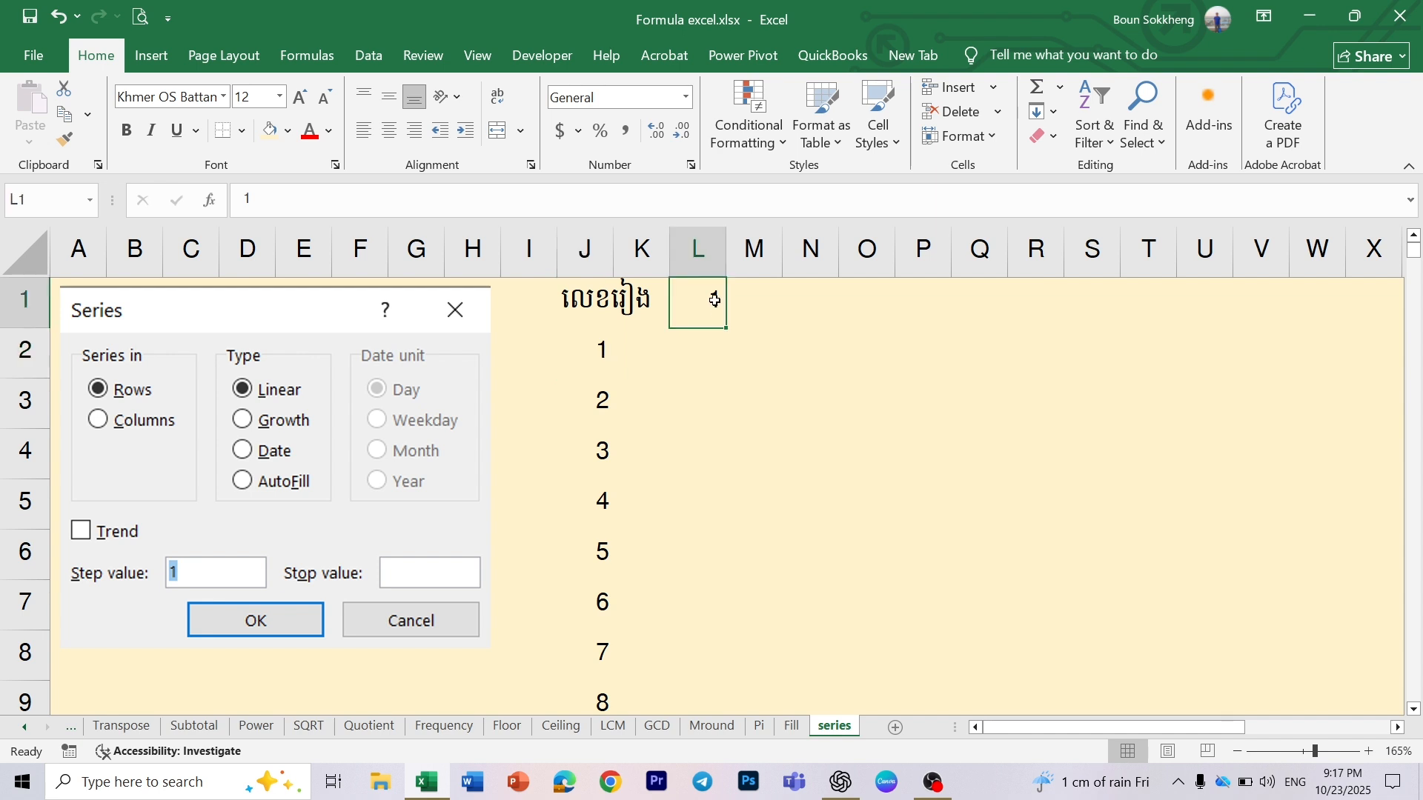
left_click(1044, 111)
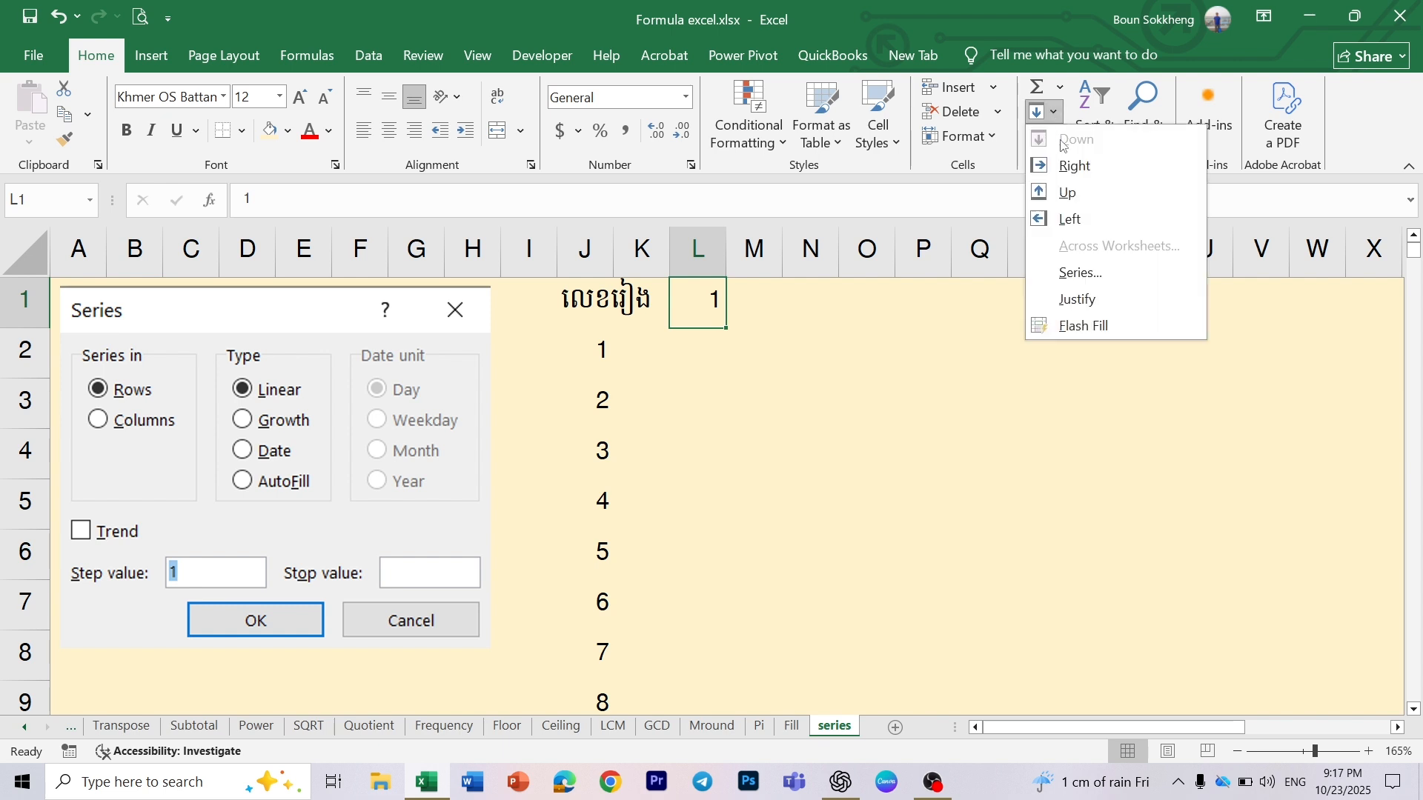
left_click(1082, 273)
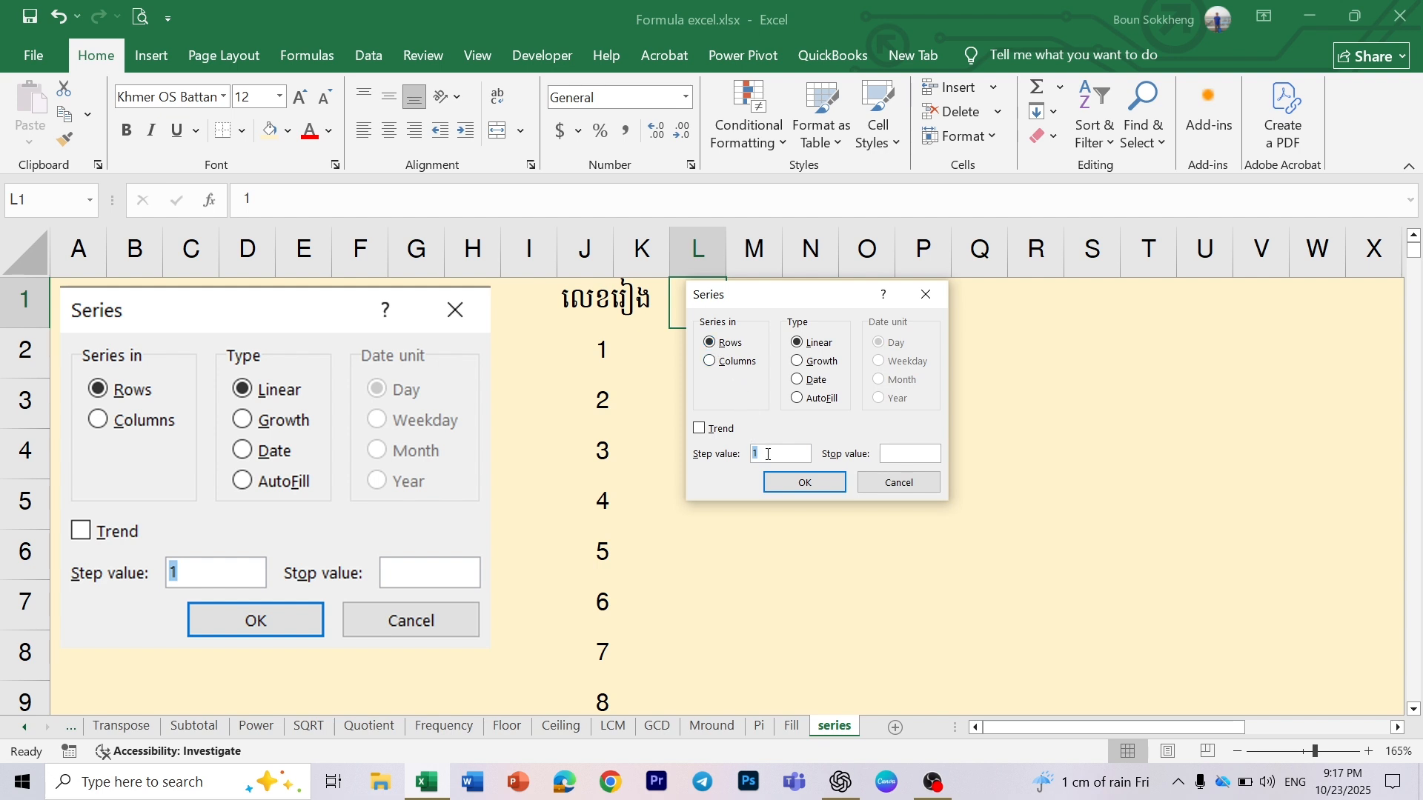
left_click(884, 451)
type("100")
left_click(805, 482)
scroll(957, 396, "right", 5)
scroll(959, 395, "right", 6)
scroll(959, 395, "left", 5)
scroll(960, 395, "right", 5)
scroll(959, 395, "right", 4)
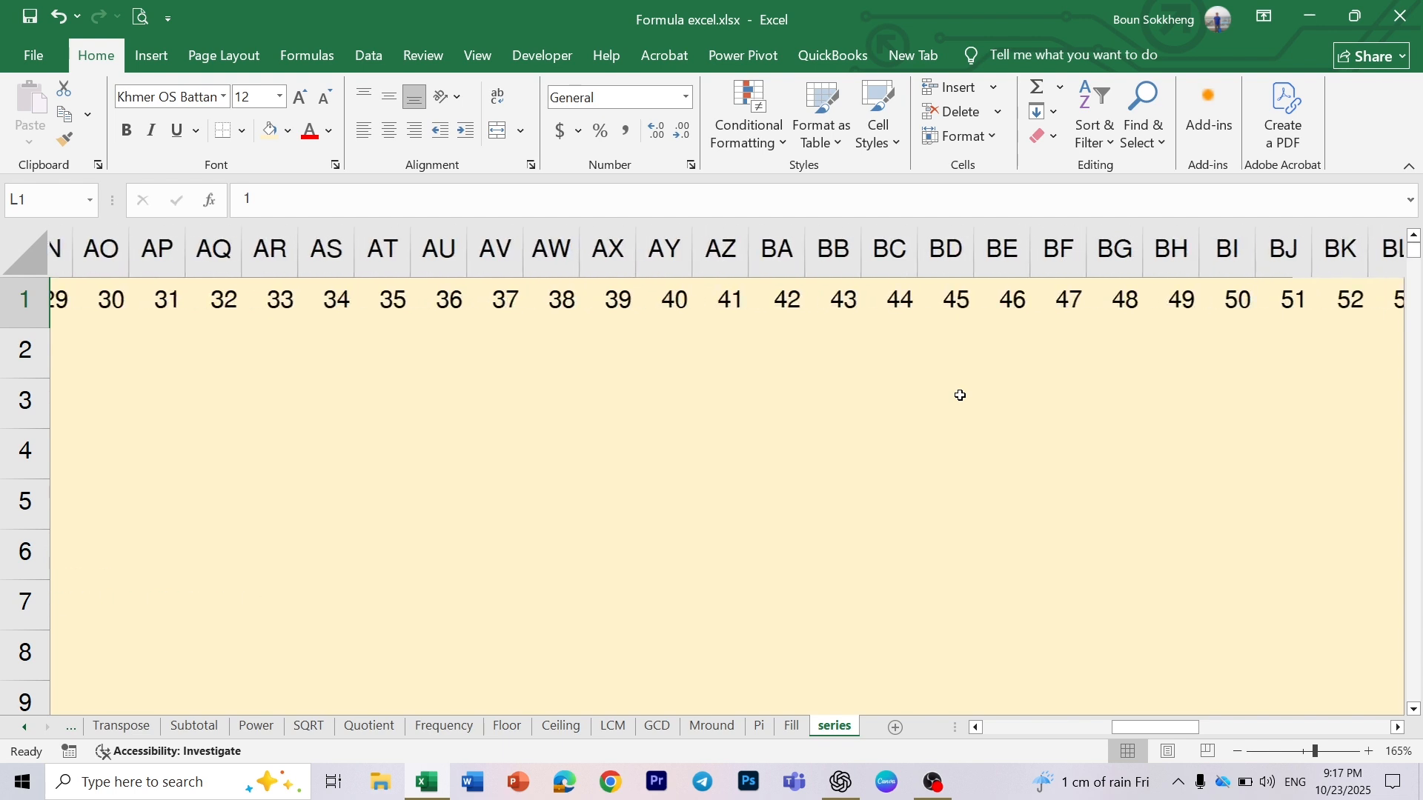
scroll(959, 395, "left", 10)
scroll(959, 395, "left", 3)
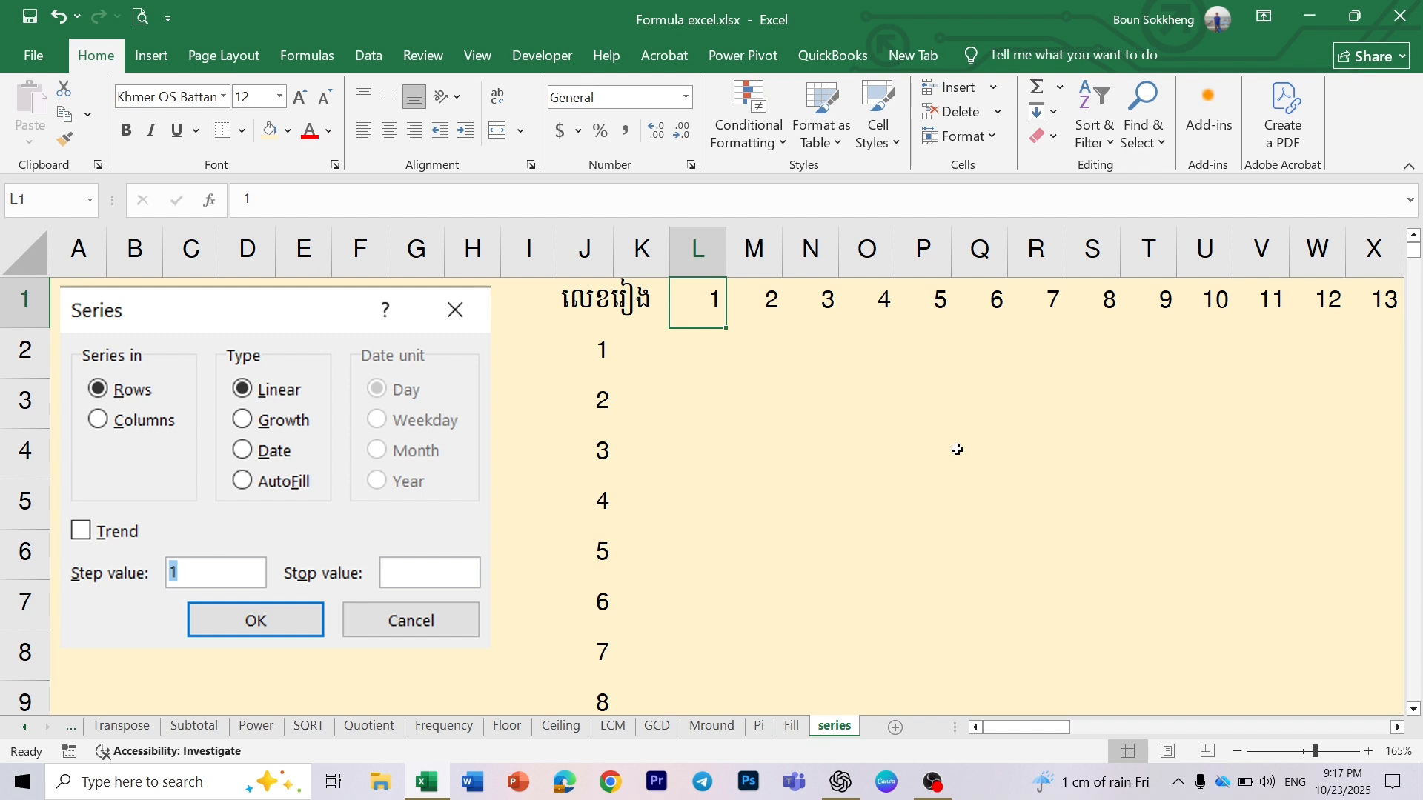
- Enter 1 in cell L2 as the starting value of another series
left_click(690, 355)
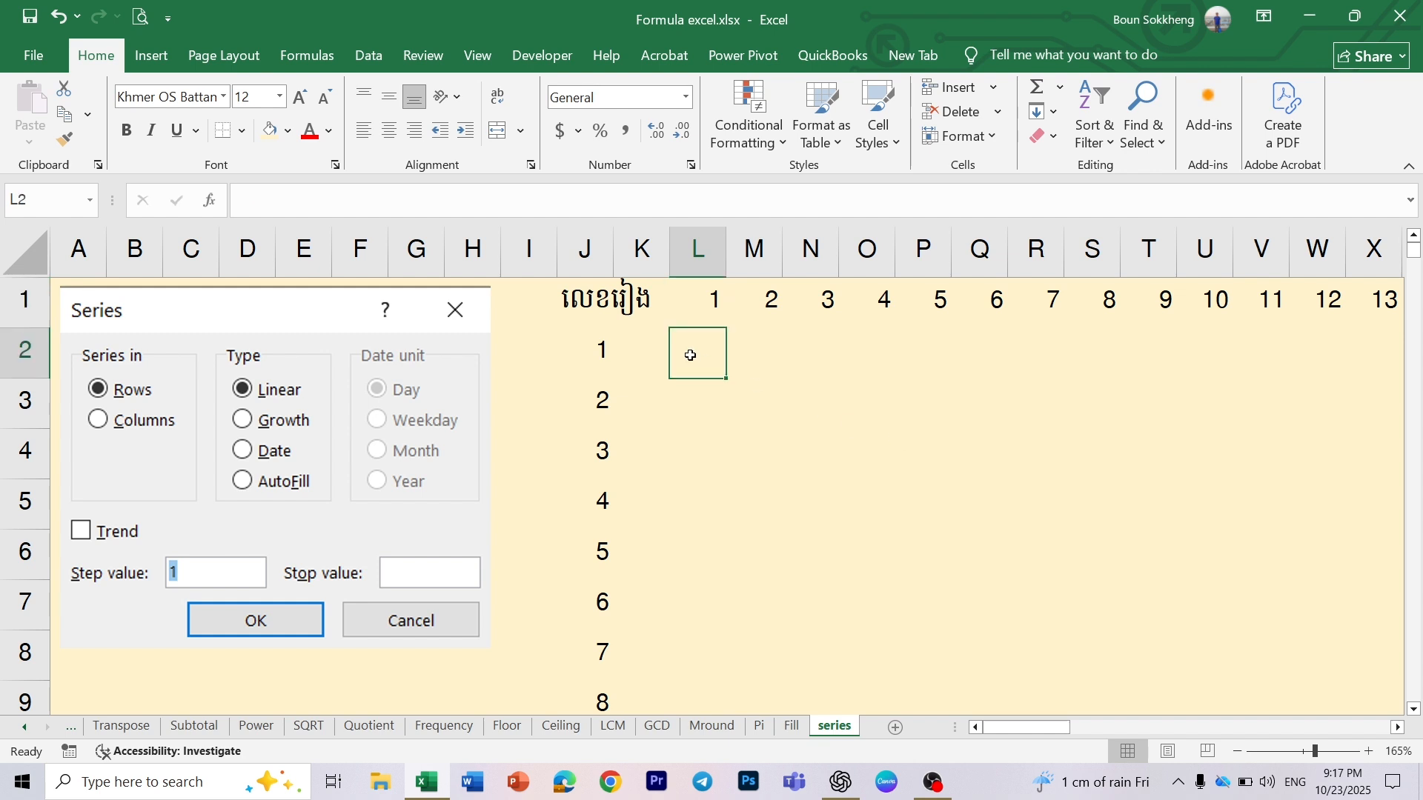
left_click(601, 357)
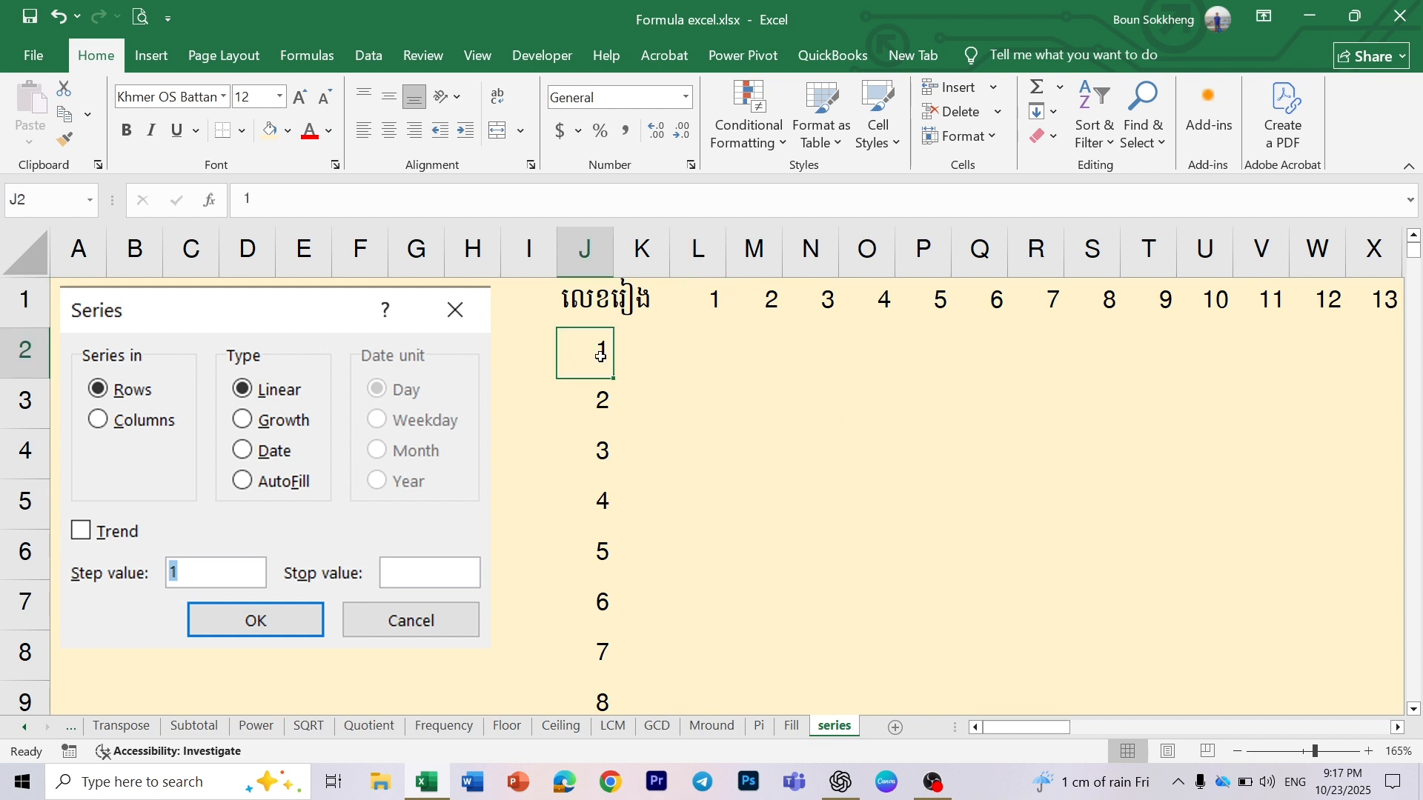
left_click(720, 352)
type("1")
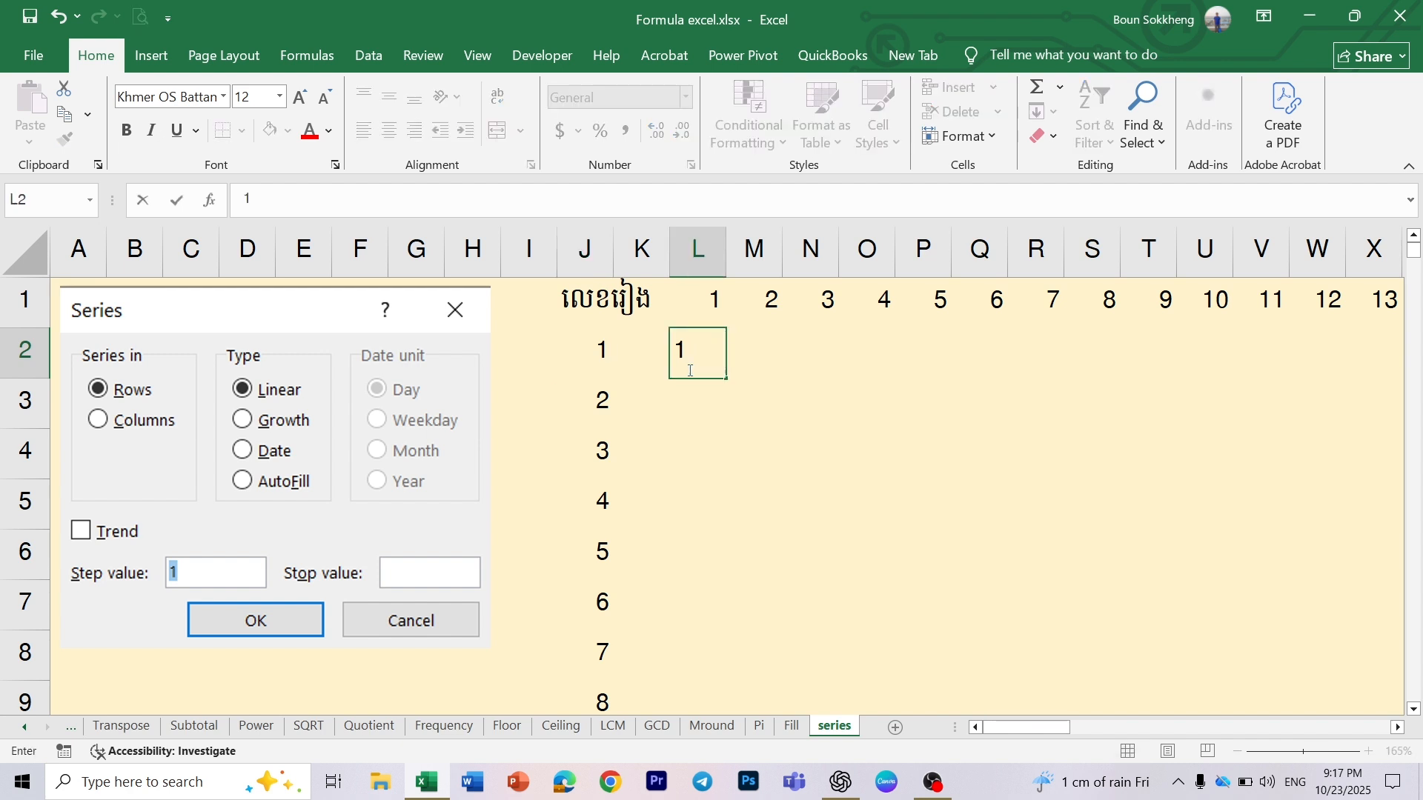
key("ctrl+Return")
left_click(1048, 112)
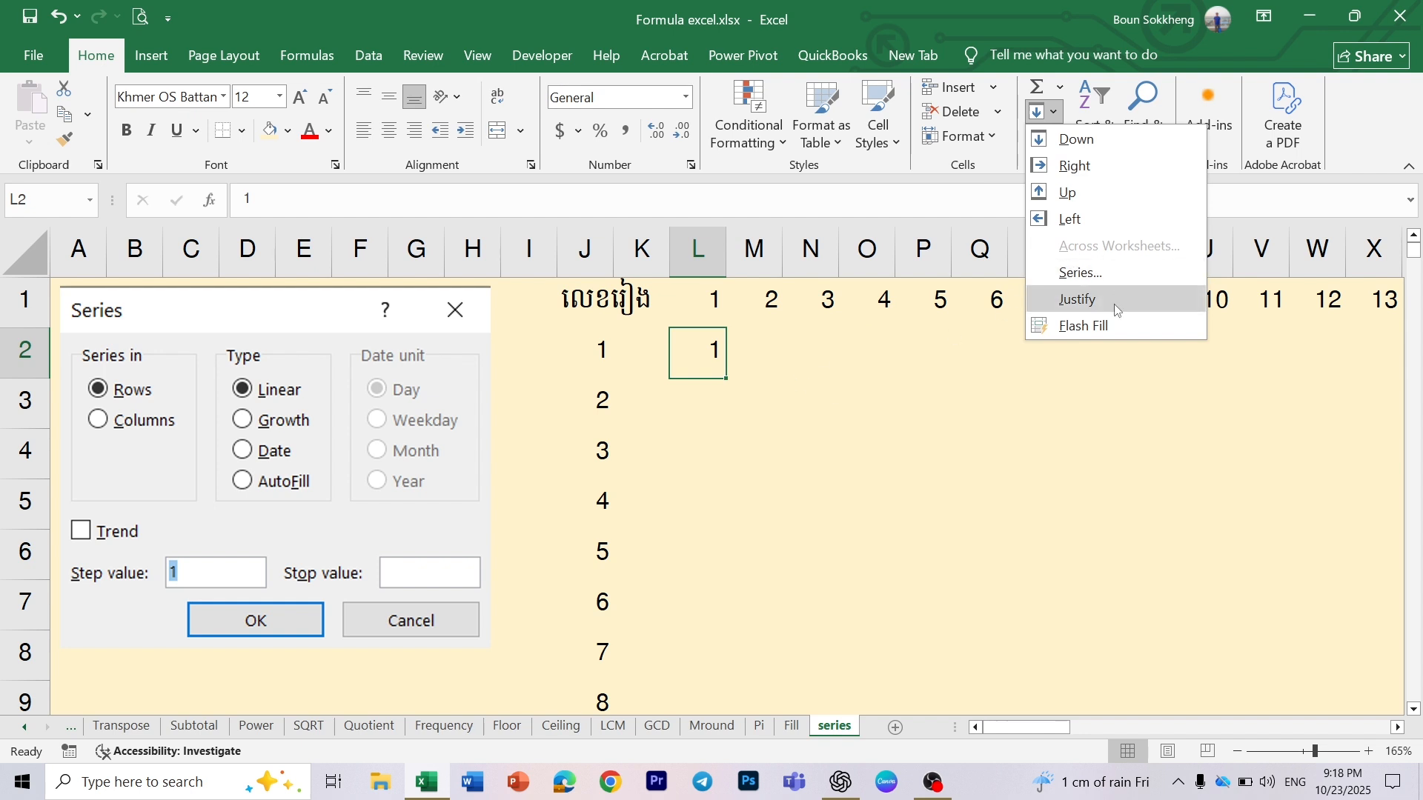
left_click(707, 418)
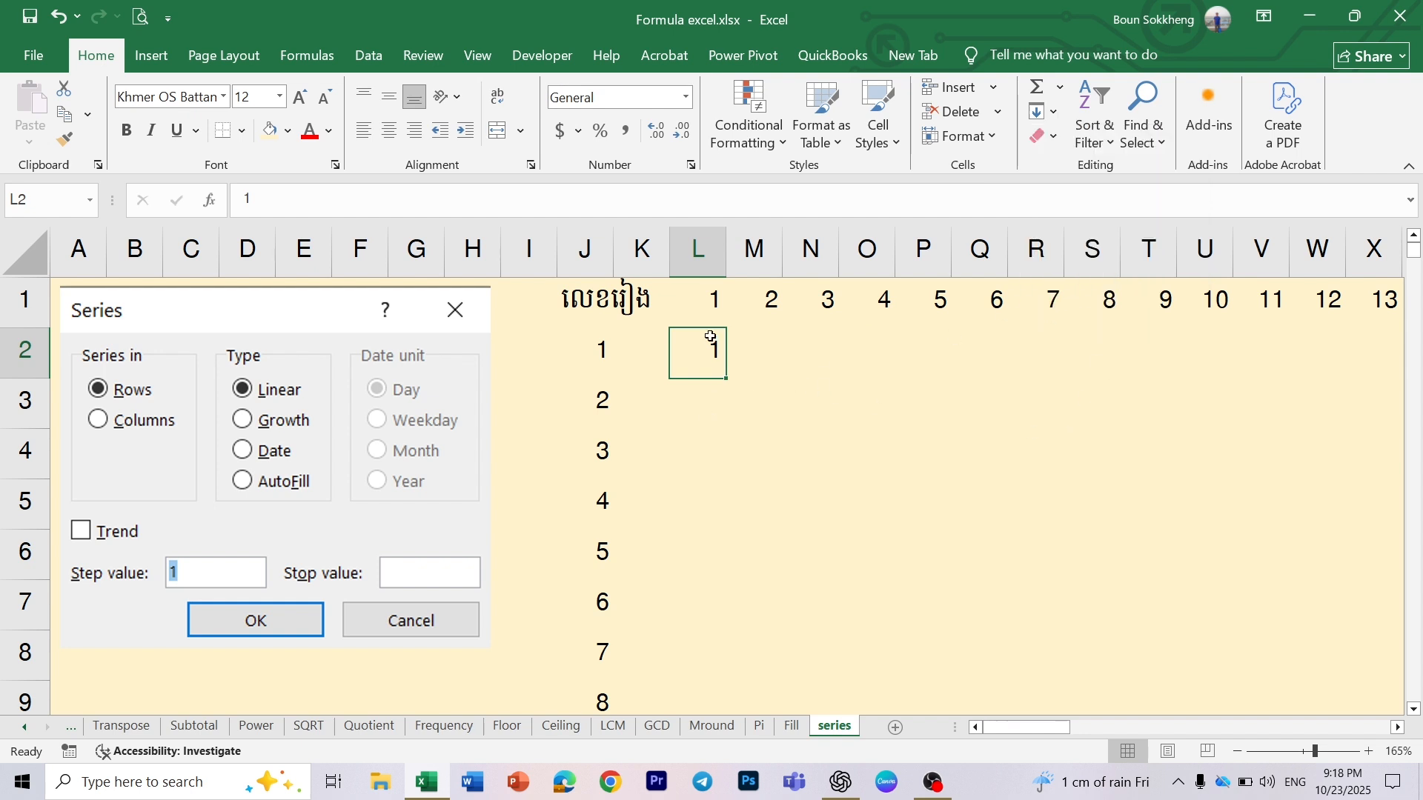
left_click(715, 400)
- Fill a growth series in columns from cell L2, doubling each value up to 64
left_click(709, 353)
left_click(1053, 114)
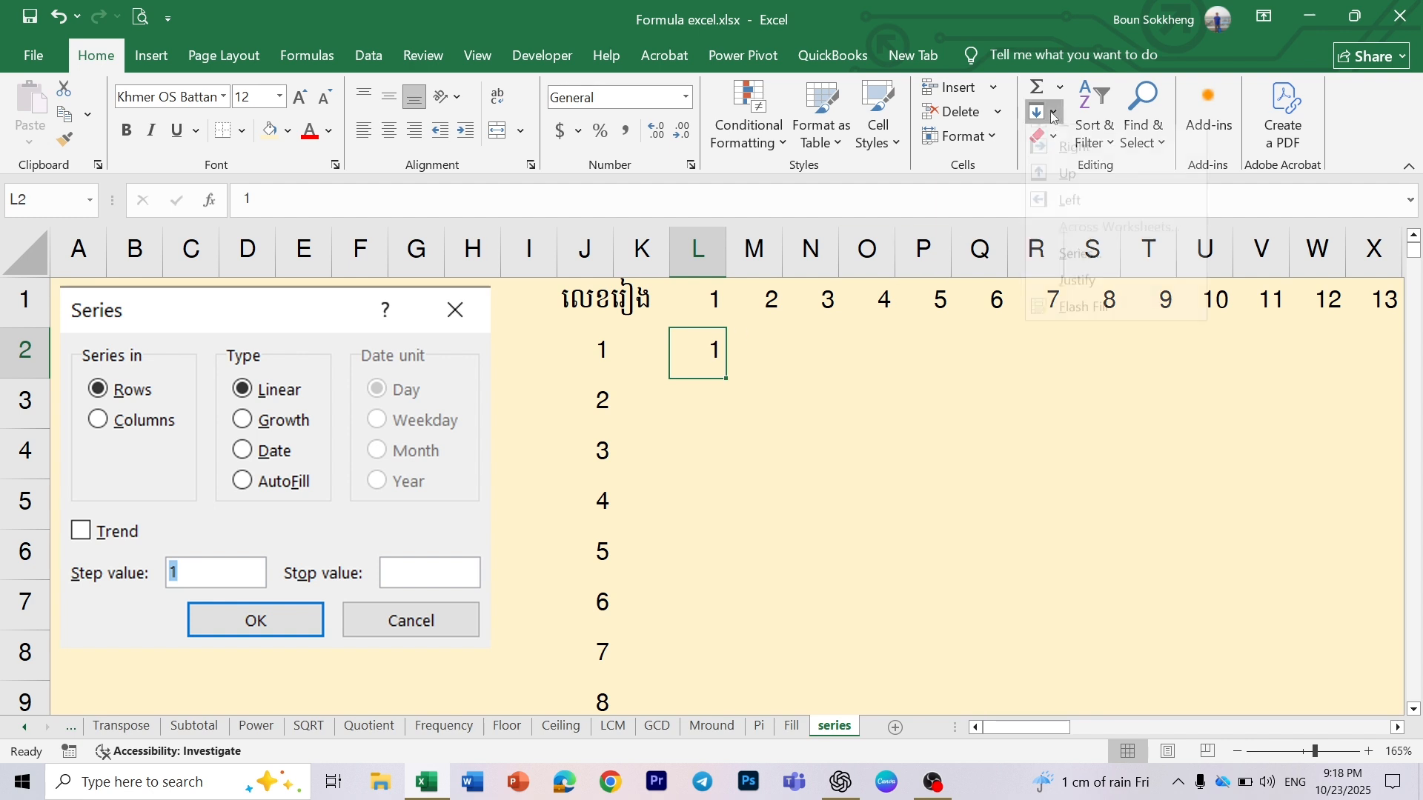
left_click(1076, 270)
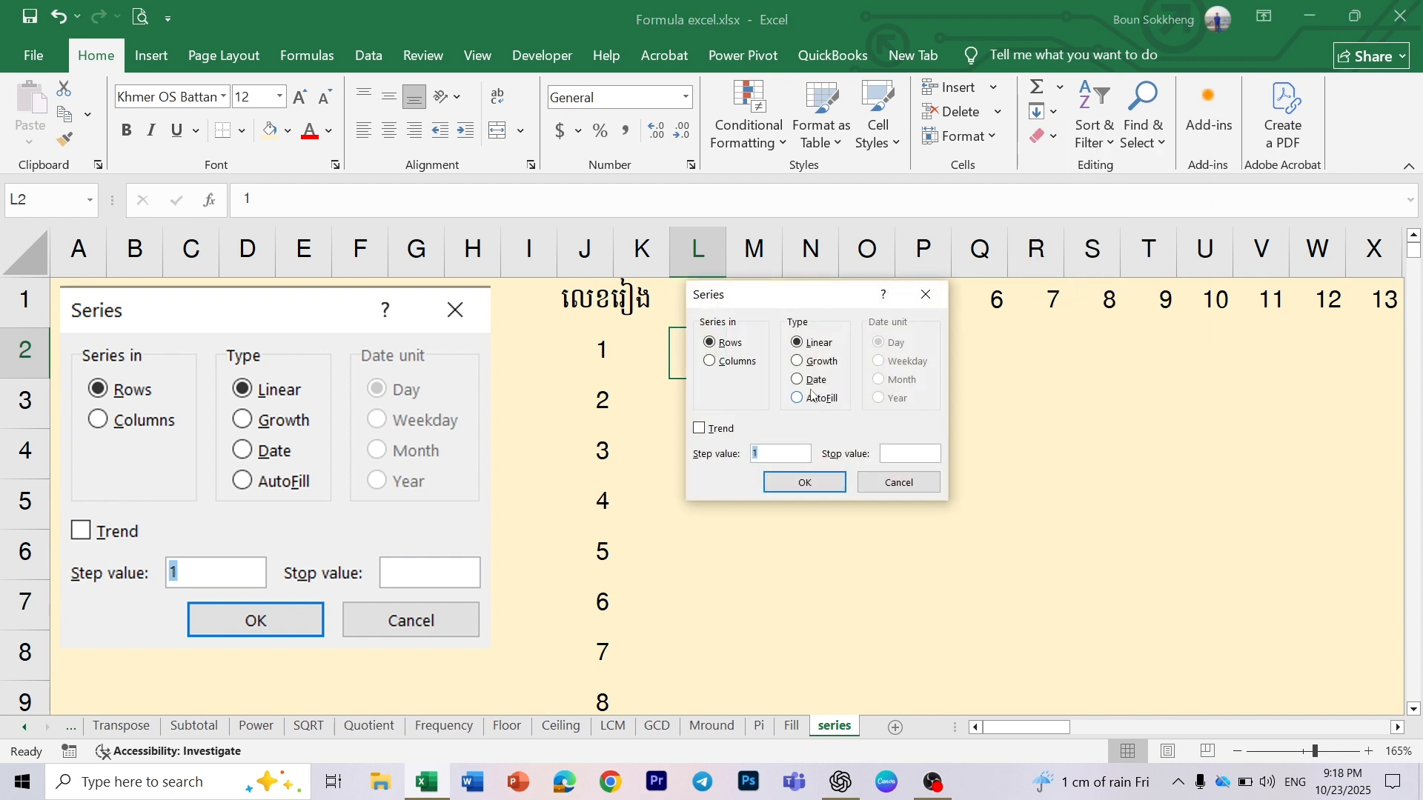
left_click(738, 369)
left_click(798, 364)
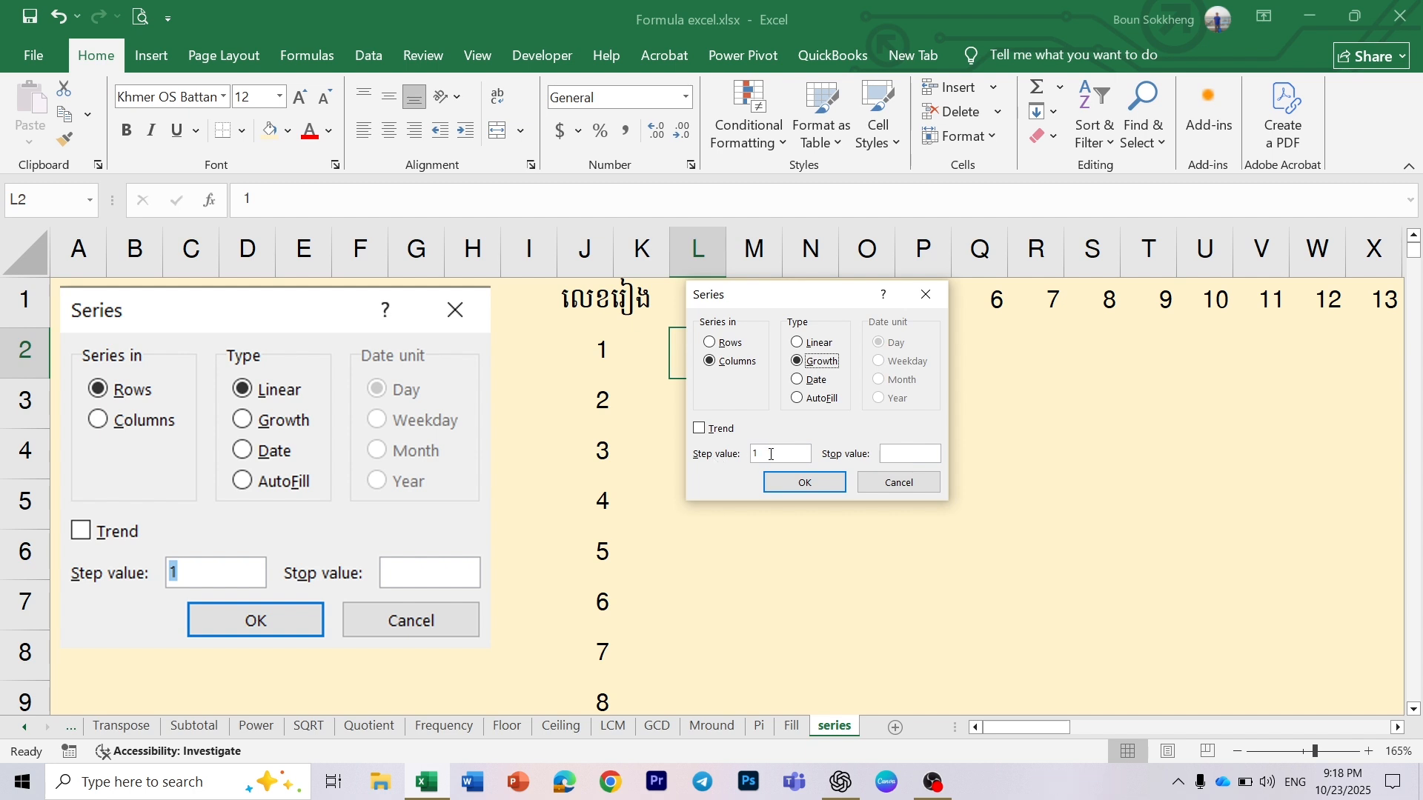
left_click(799, 342)
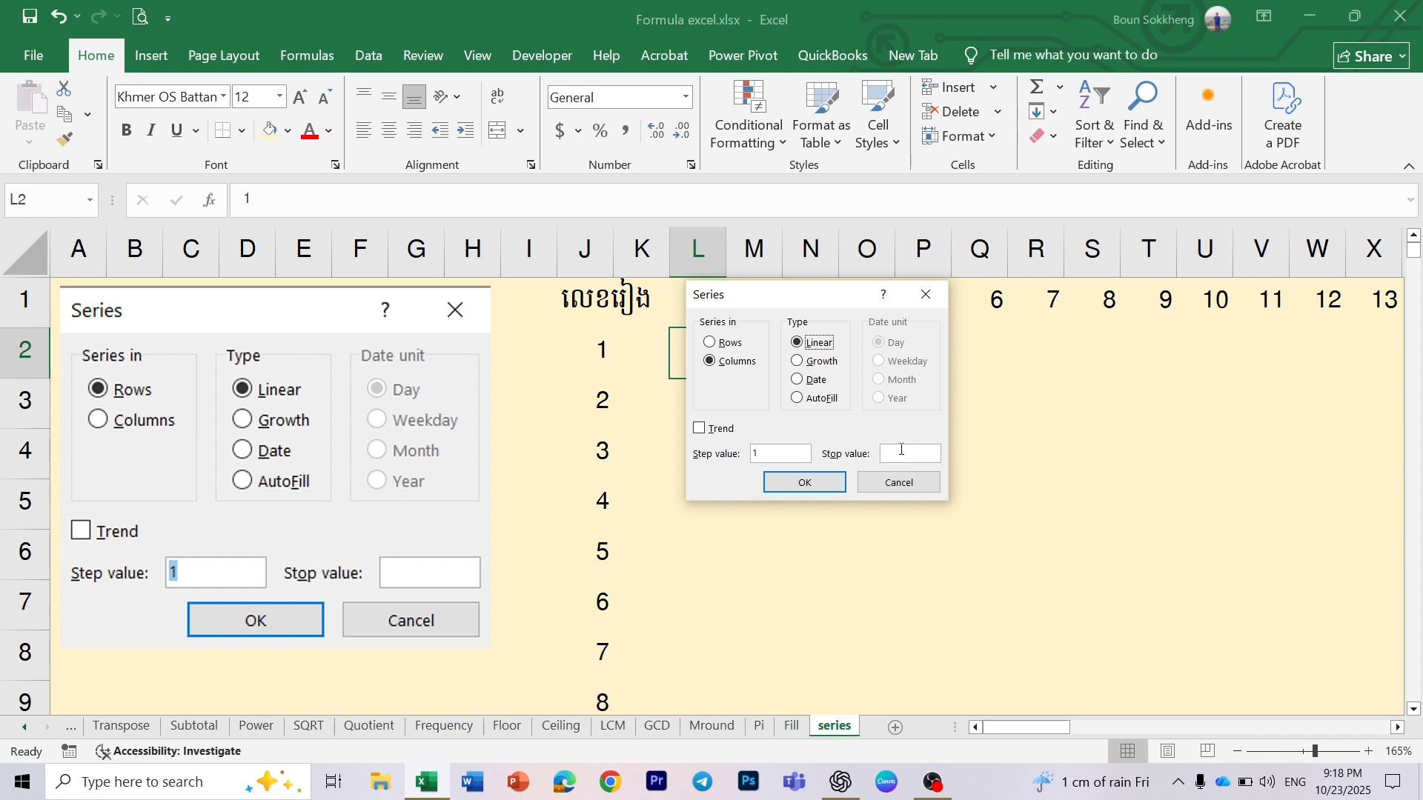
left_click(801, 363)
left_click_drag(793, 297, 893, 302)
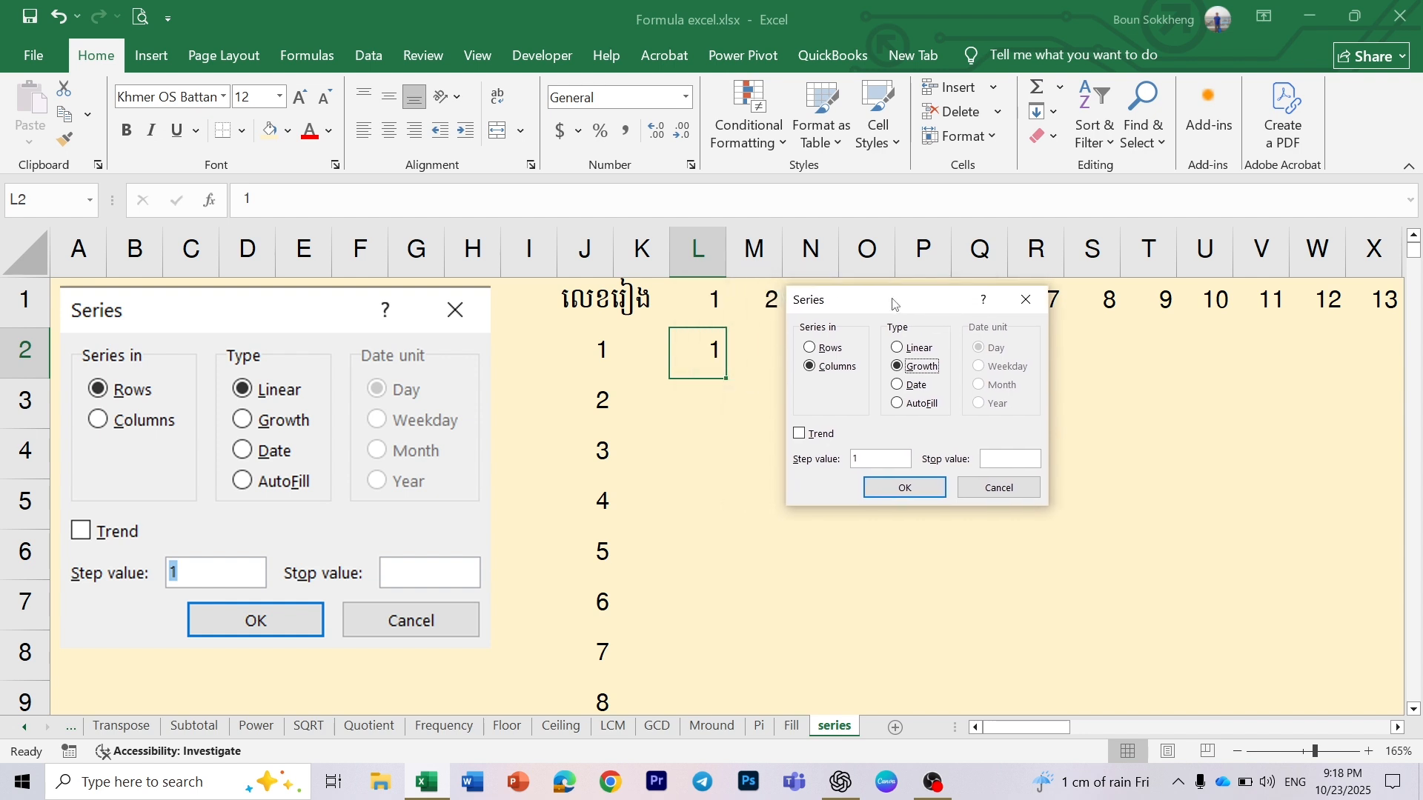
left_click(869, 459)
left_click(898, 488)
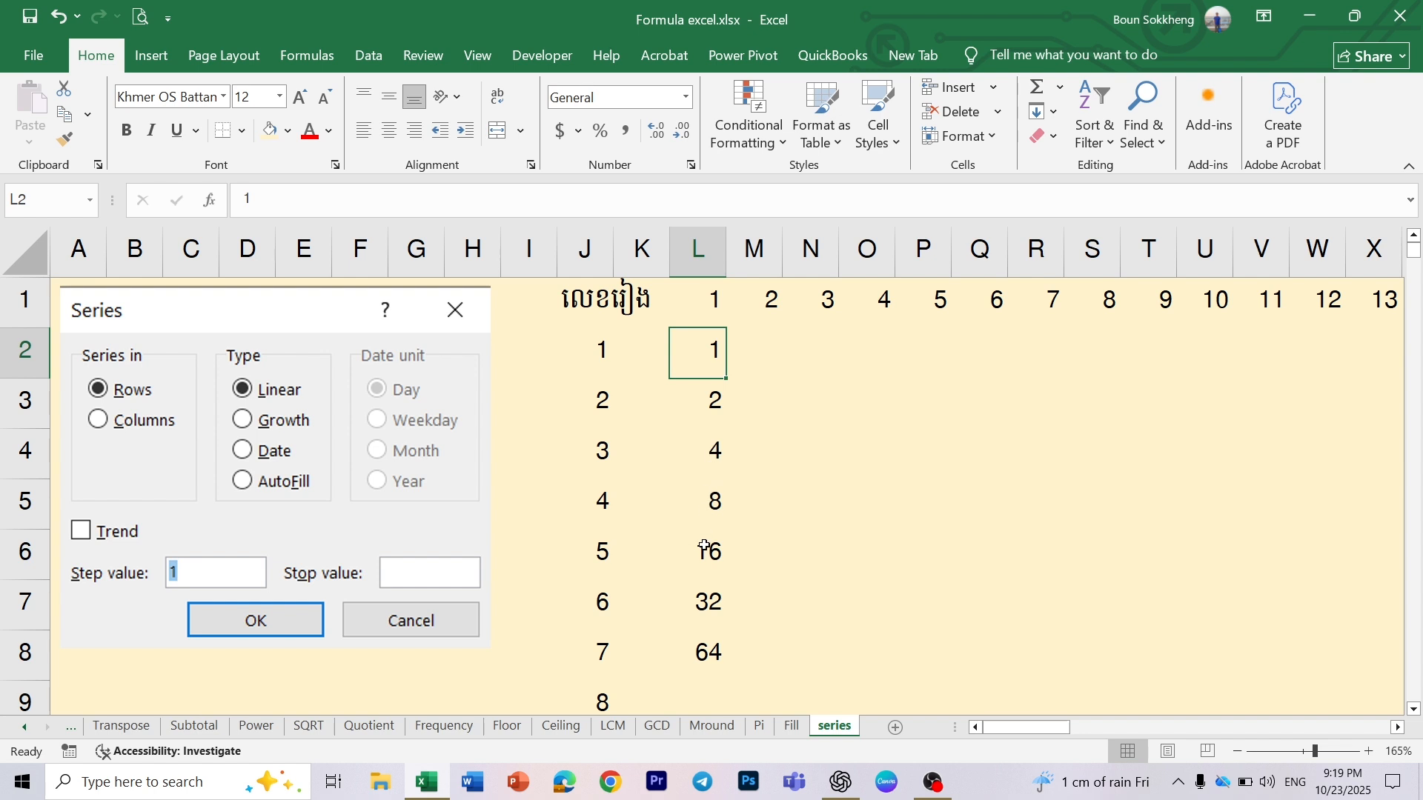
left_click(705, 686)
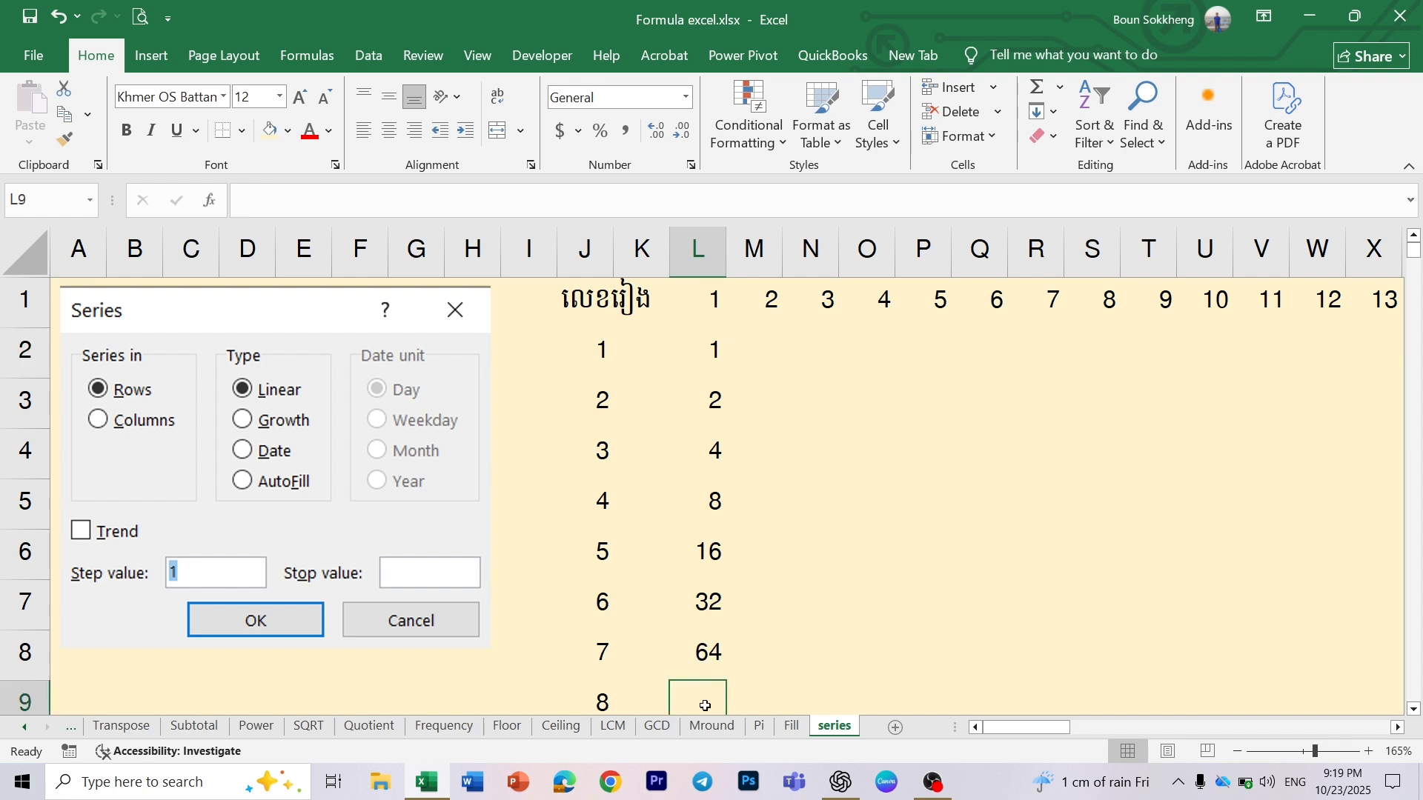
left_click(704, 652)
left_click_drag(711, 354, 695, 636)
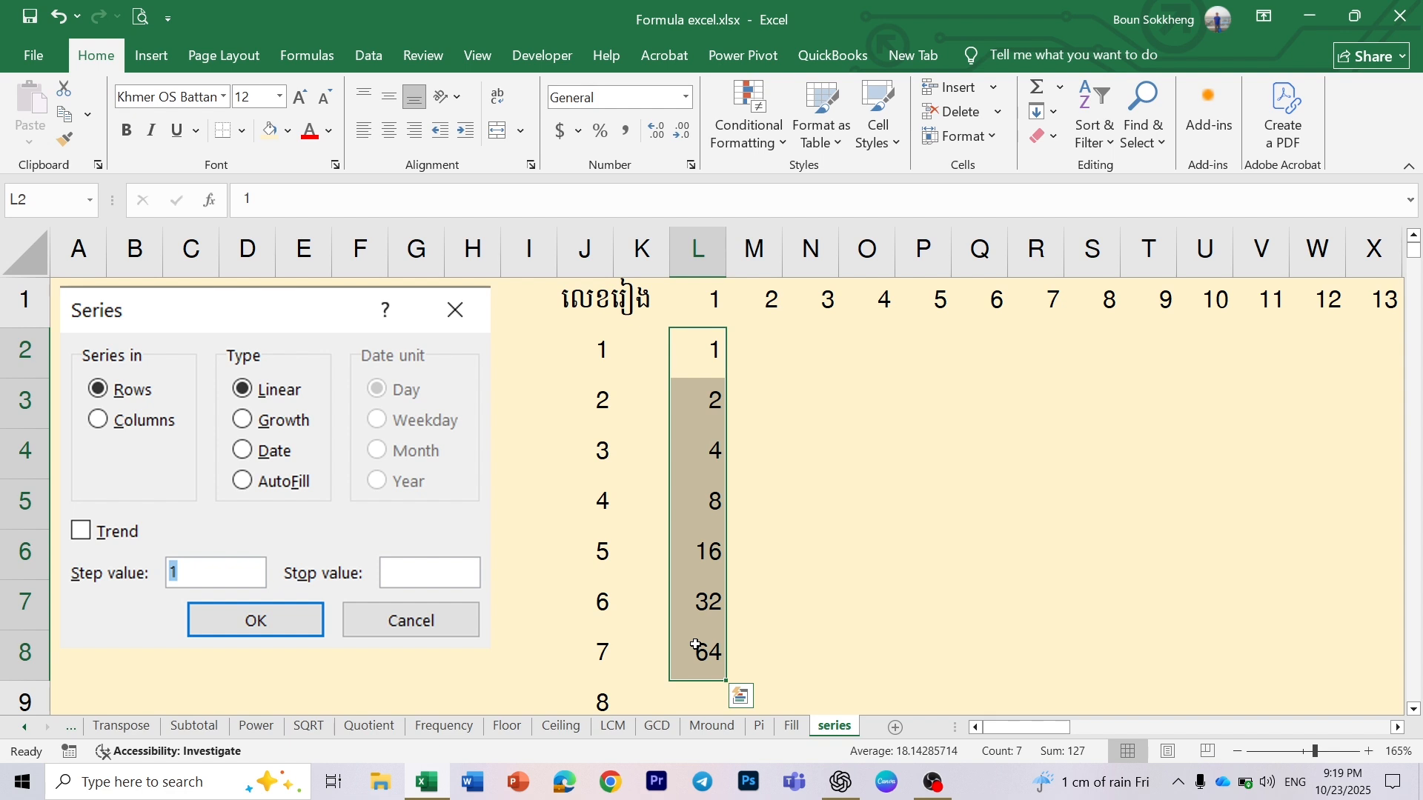
- Enter 1 in cell N2 and 2 in cell N3 as the two starting values of a trend
left_click(754, 354)
left_click(816, 361)
type("1")
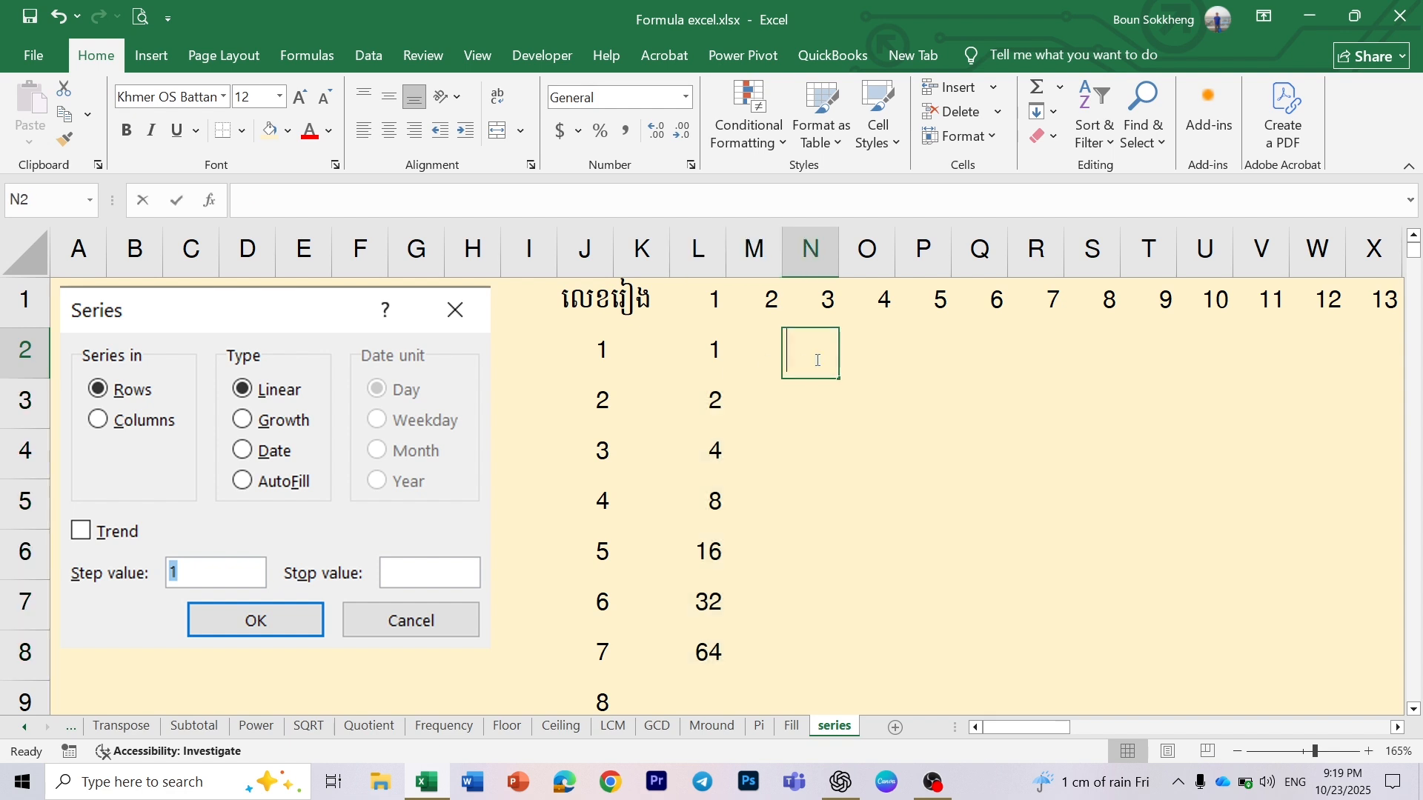
key("Return")
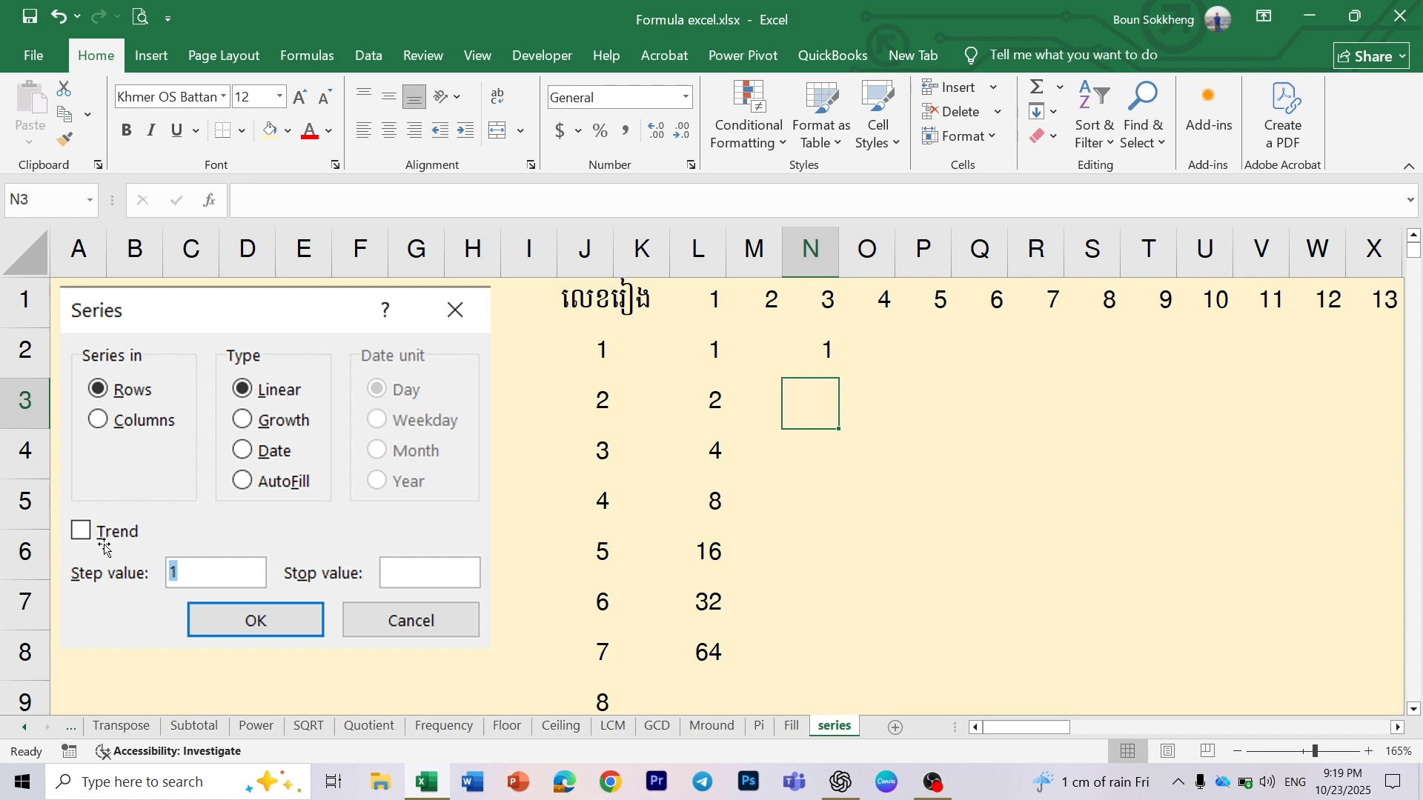
left_click(822, 349)
left_click(822, 402)
left_click(822, 349)
left_click(827, 398)
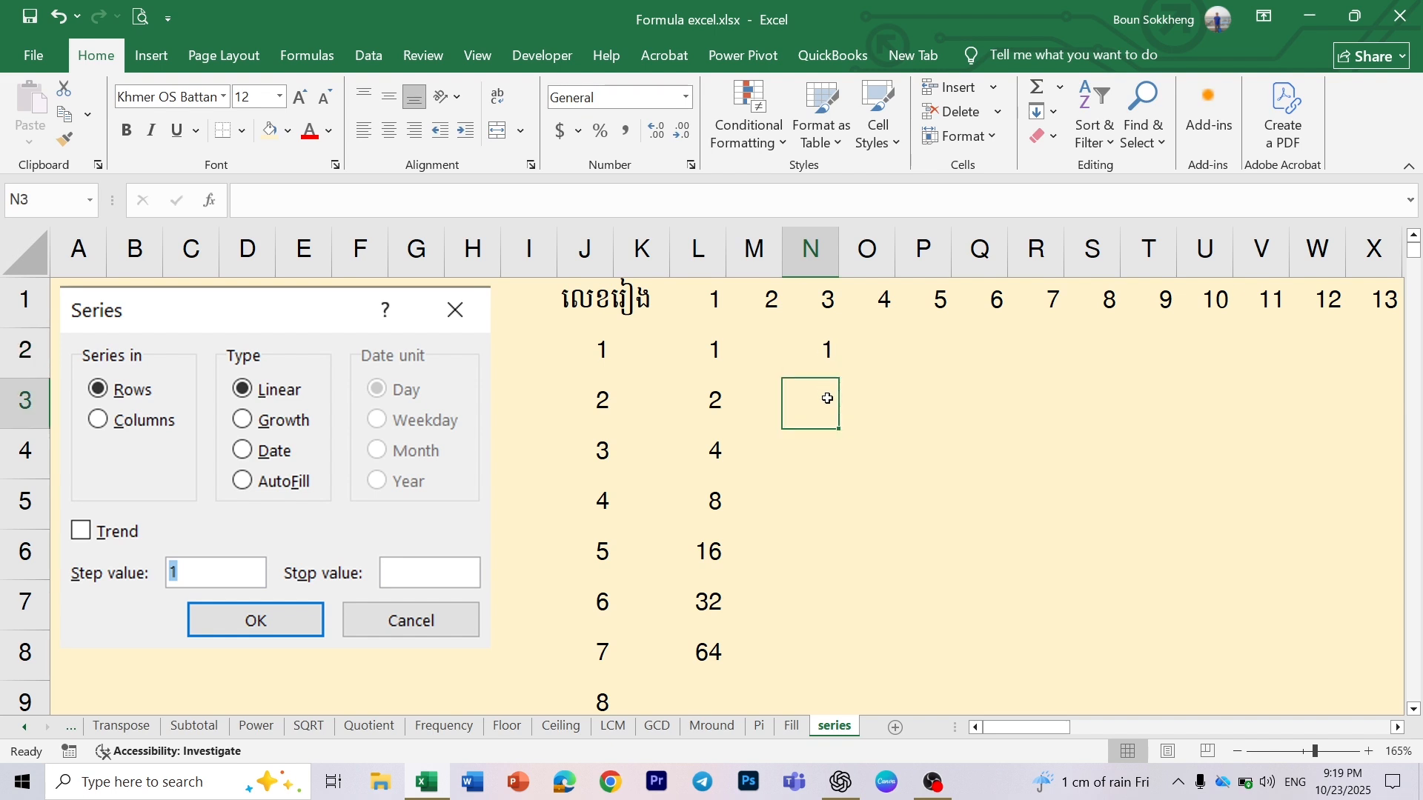
left_click(822, 351)
left_click(825, 398)
left_click(822, 352)
left_click(823, 401)
type("2")
left_click(927, 413)
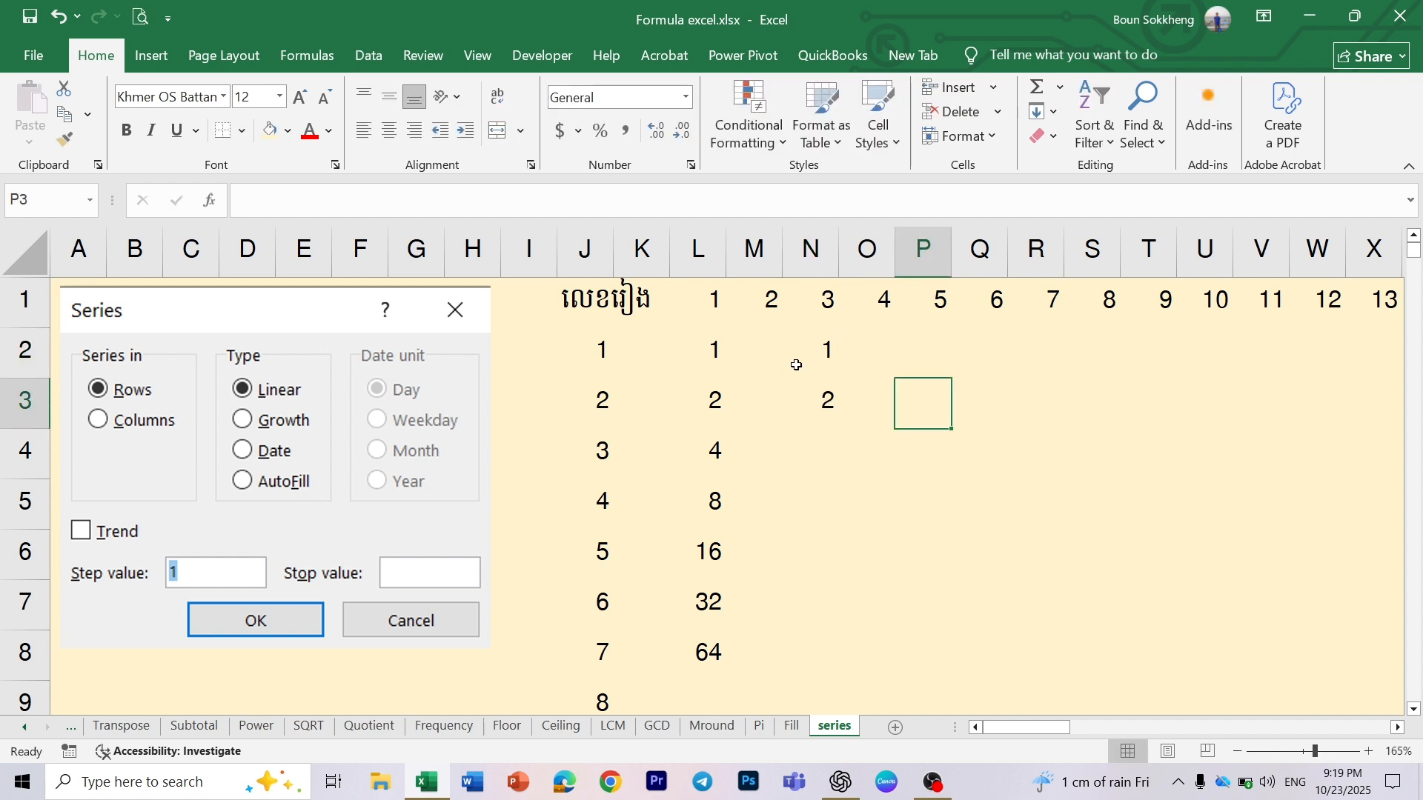
- Fill cells N2 to N9 with a linear trend series in columns based on the starting values 1 and 2
left_click_drag(813, 348, 792, 689)
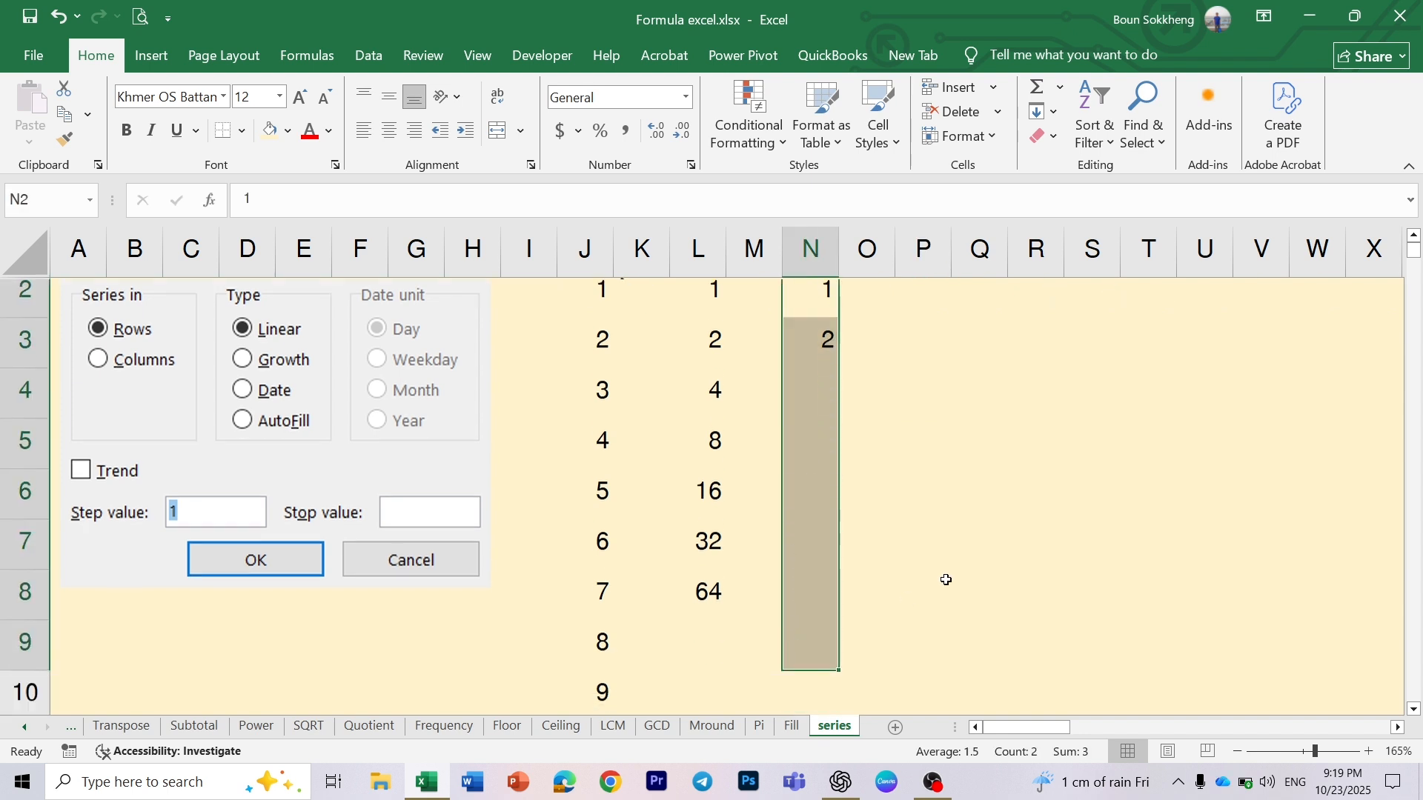
left_click(1046, 119)
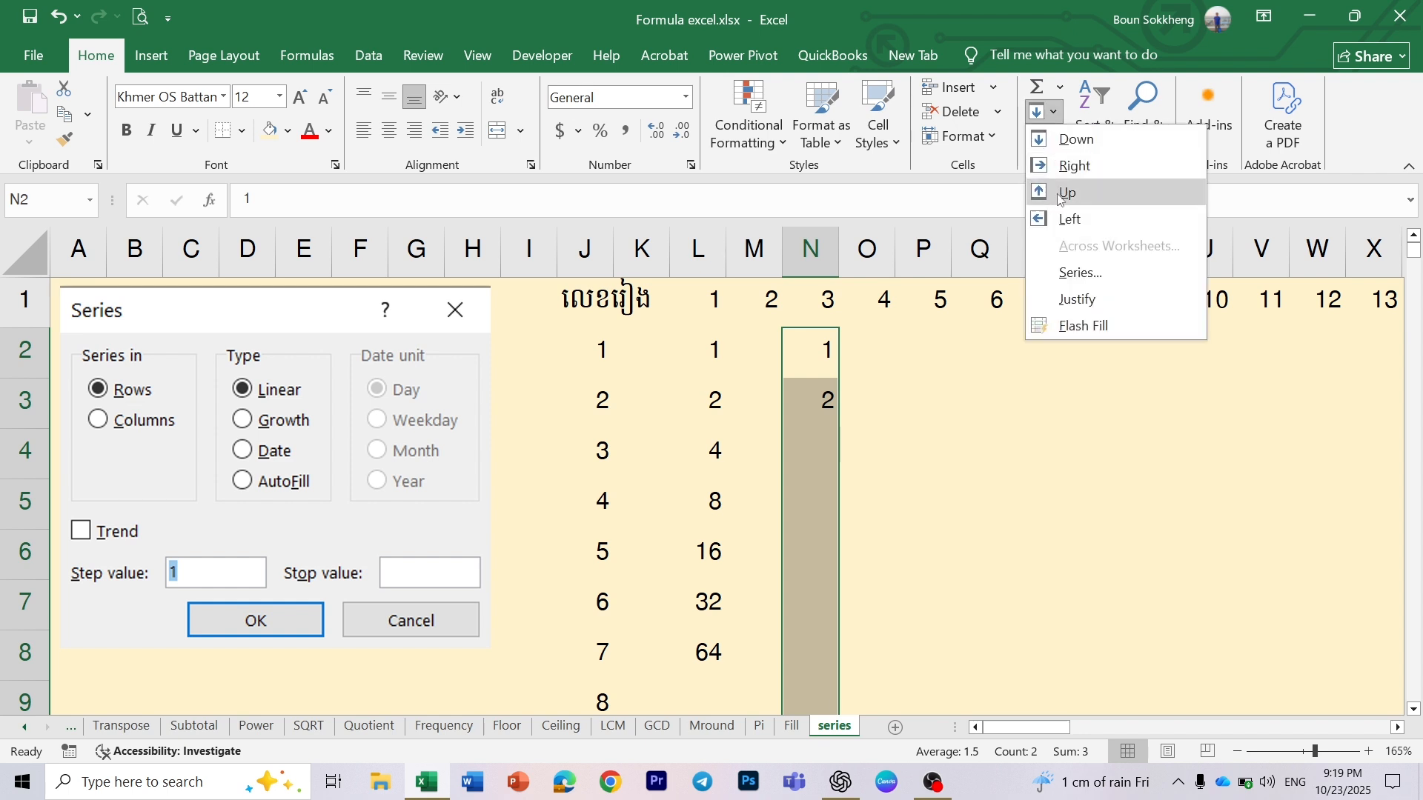
left_click(1077, 275)
left_click(799, 434)
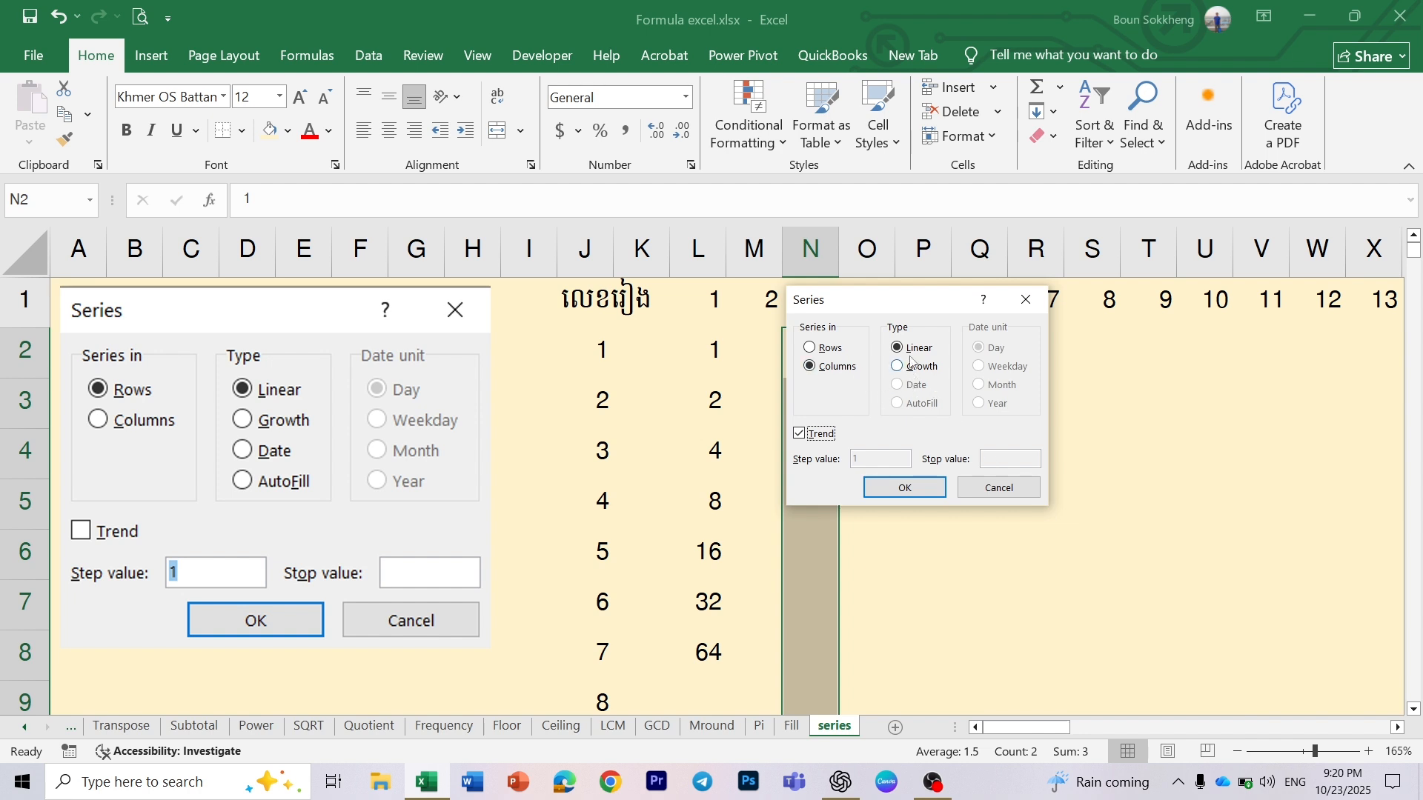
left_click(926, 490)
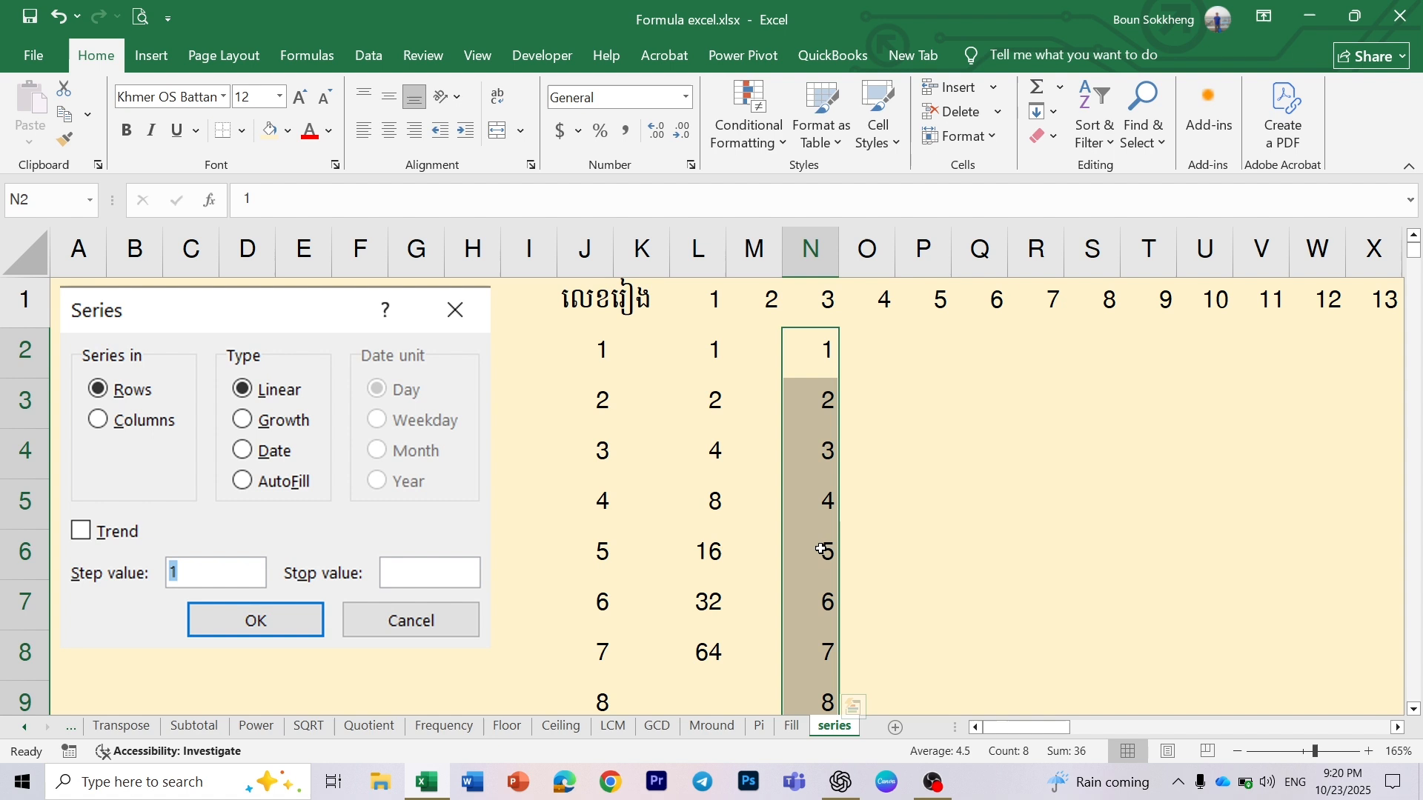
- Set cell N3 to 3 and clear the contents of cells N4 to N9
left_click_drag(818, 354, 819, 397)
left_click(815, 408)
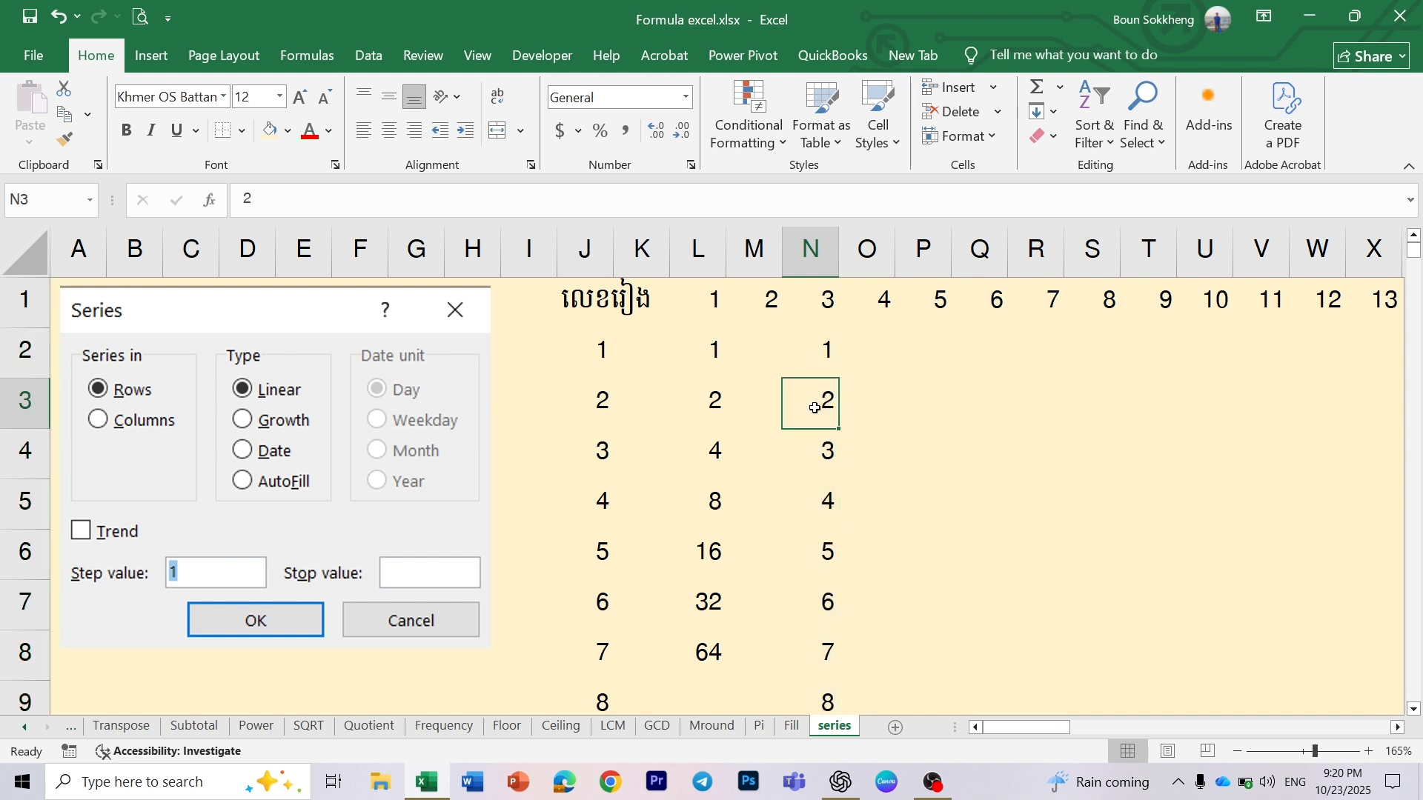
type("3")
left_click(933, 459)
left_click_drag(825, 453, 799, 703)
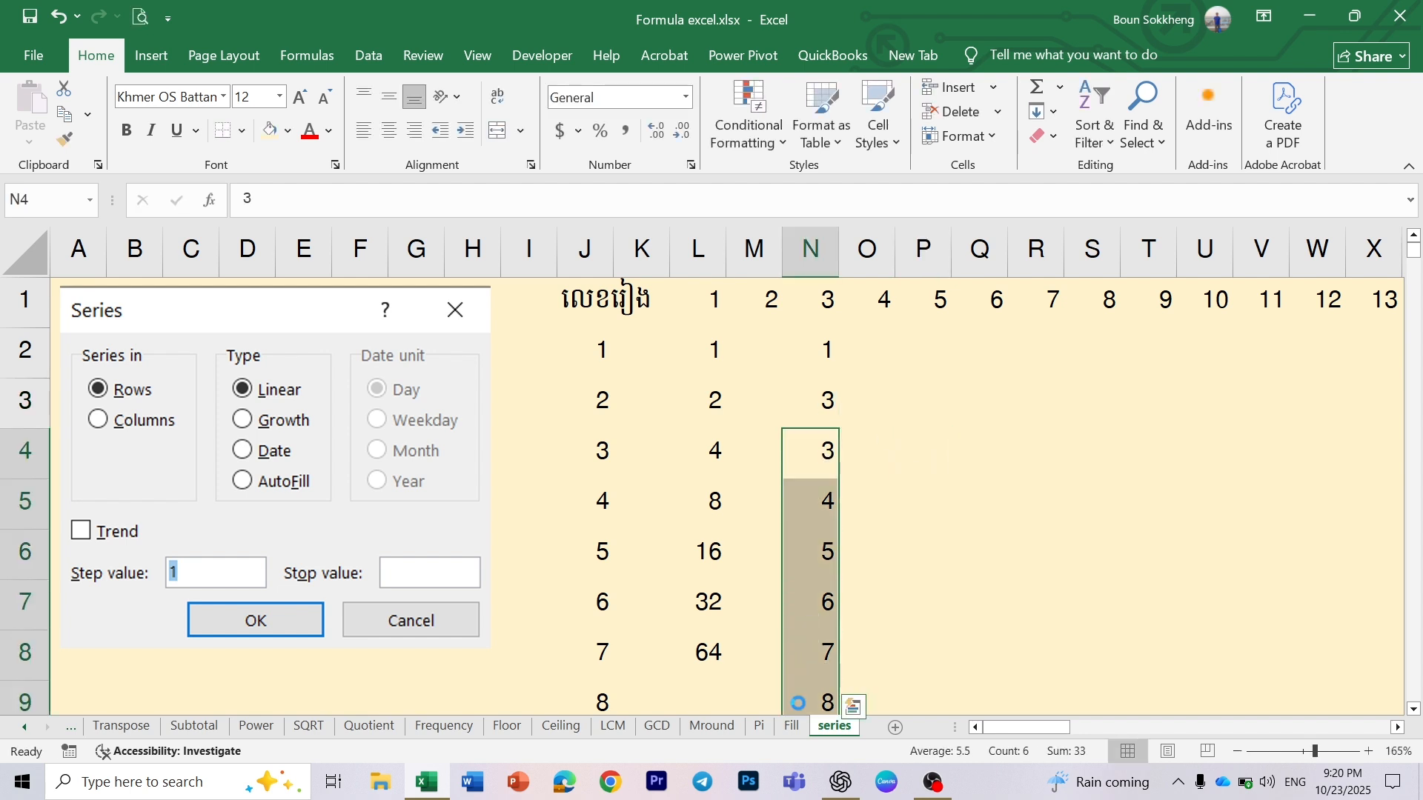
key("Delete")
- Refill cells N2 to N9 with a linear trend series in columns based on the starting values 1 and 3
left_click_drag(813, 349, 807, 704)
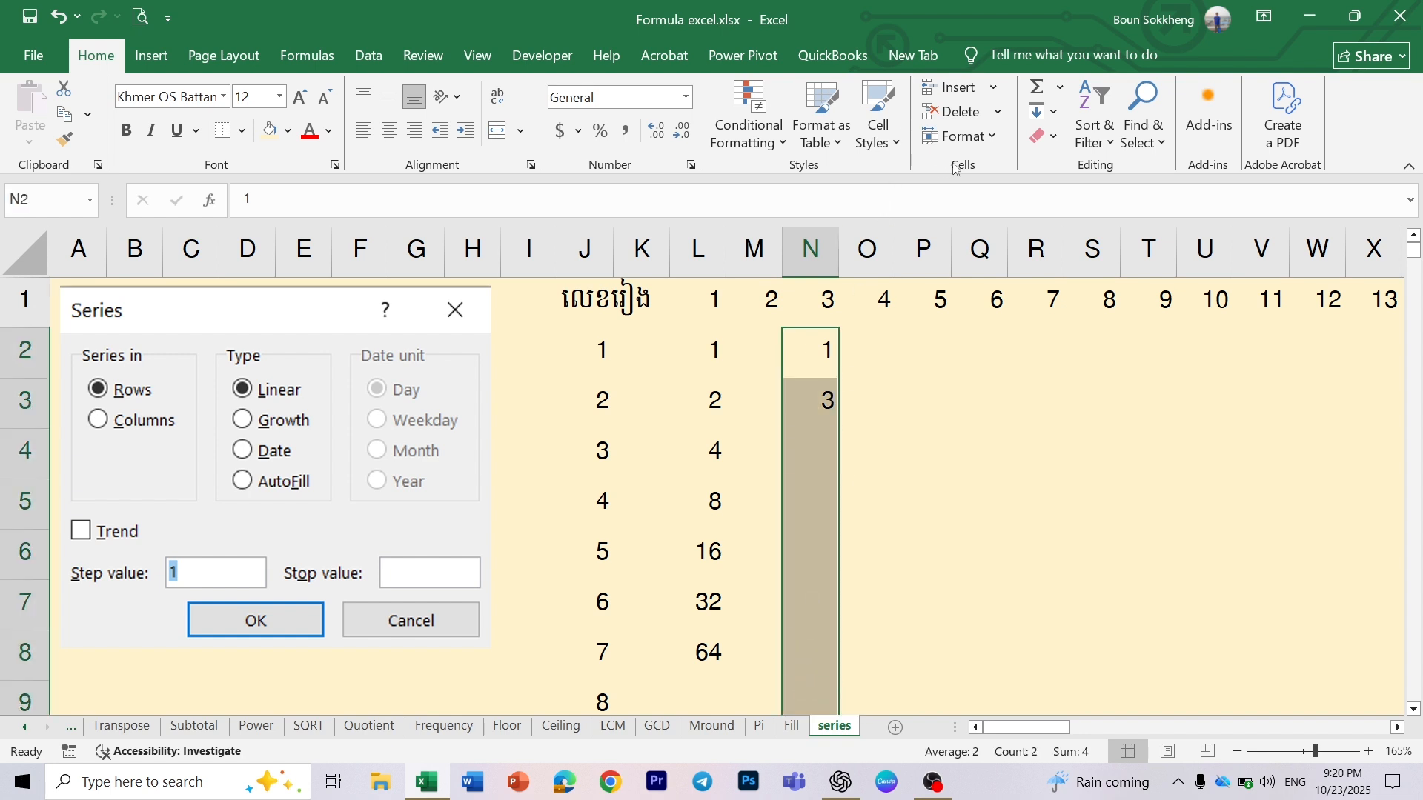
left_click(1042, 118)
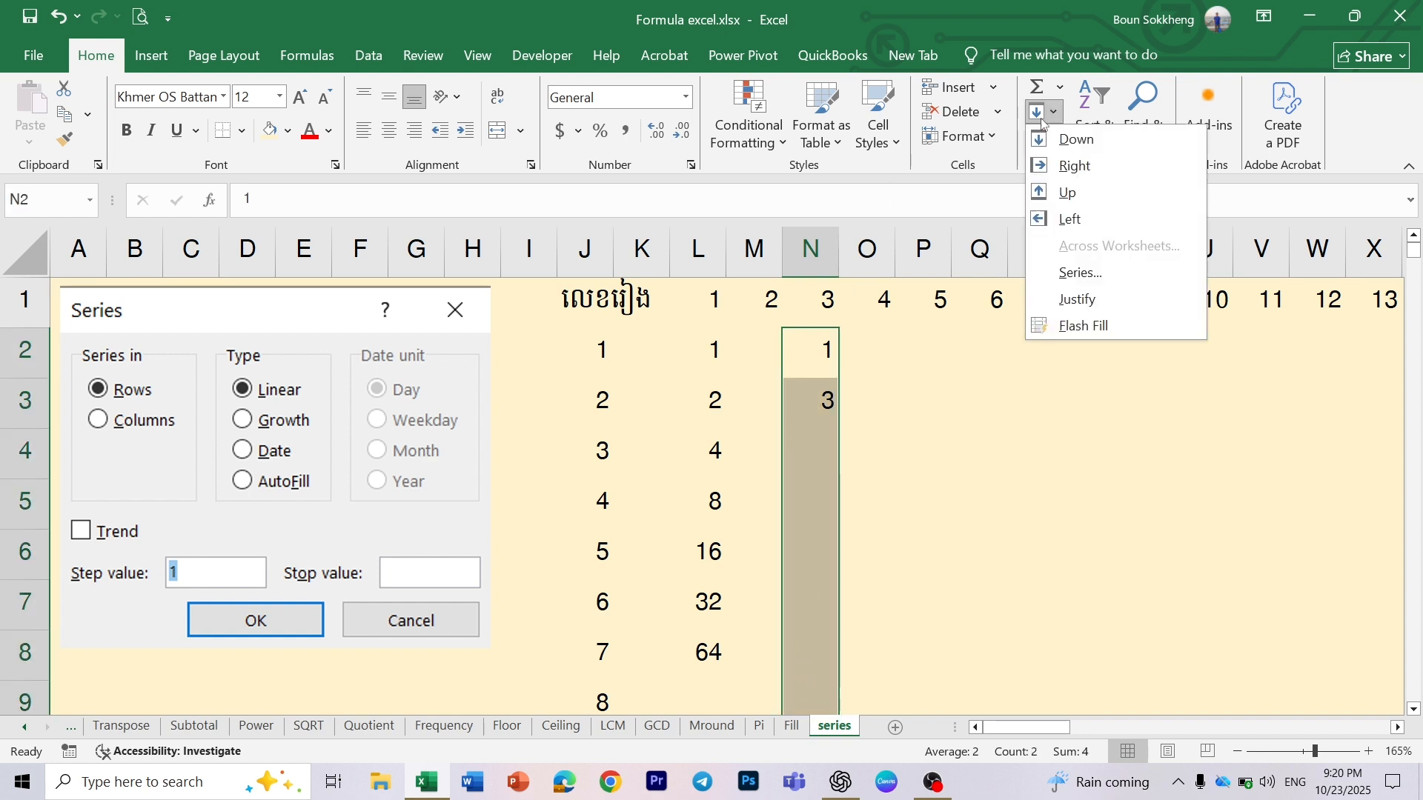
left_click(1077, 273)
left_click(827, 434)
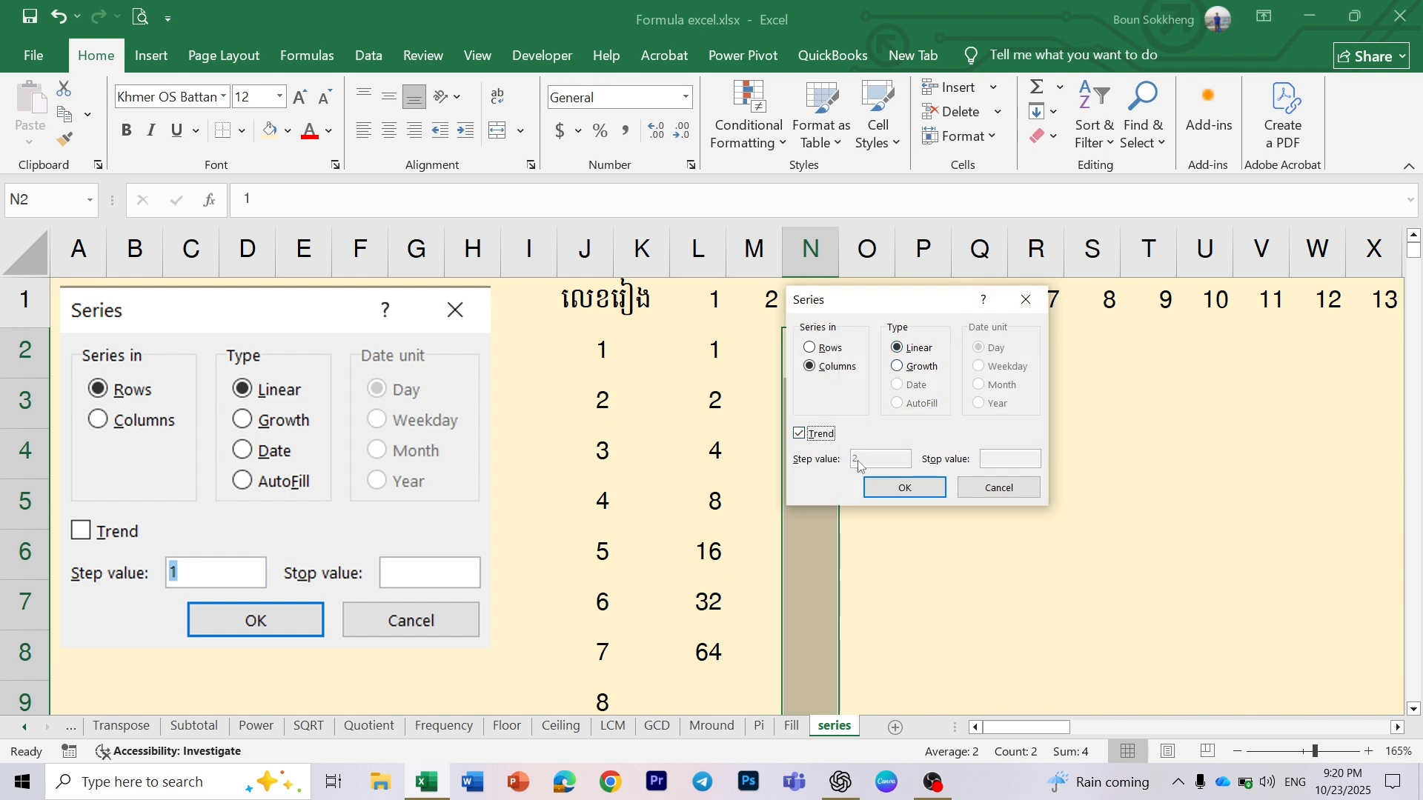
left_click(895, 489)
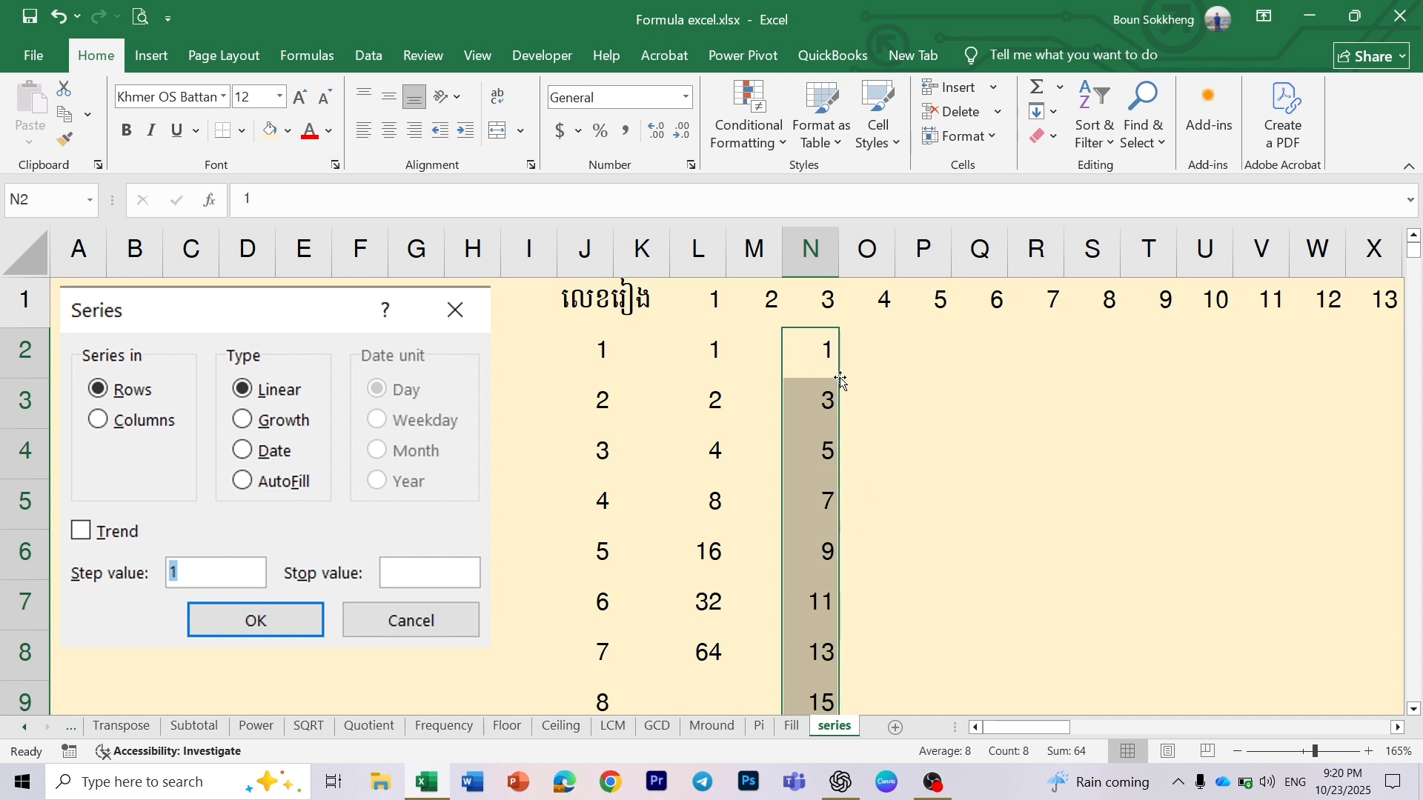
left_click(816, 397)
left_click_drag(818, 342, 808, 710)
left_click(893, 383)
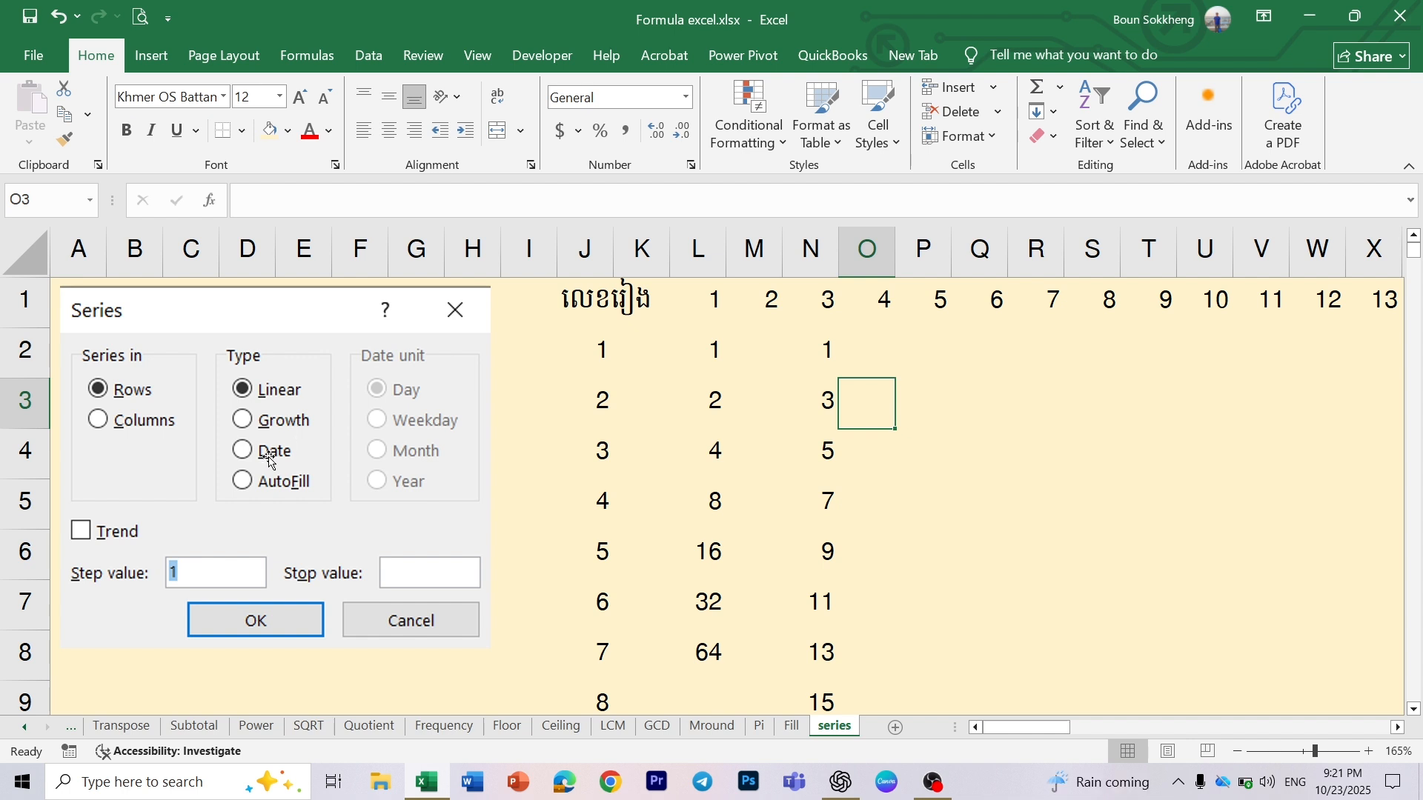
- Clear cell AE7 under the date heading and re-enter the formula =NOW() in it
left_click(1010, 611)
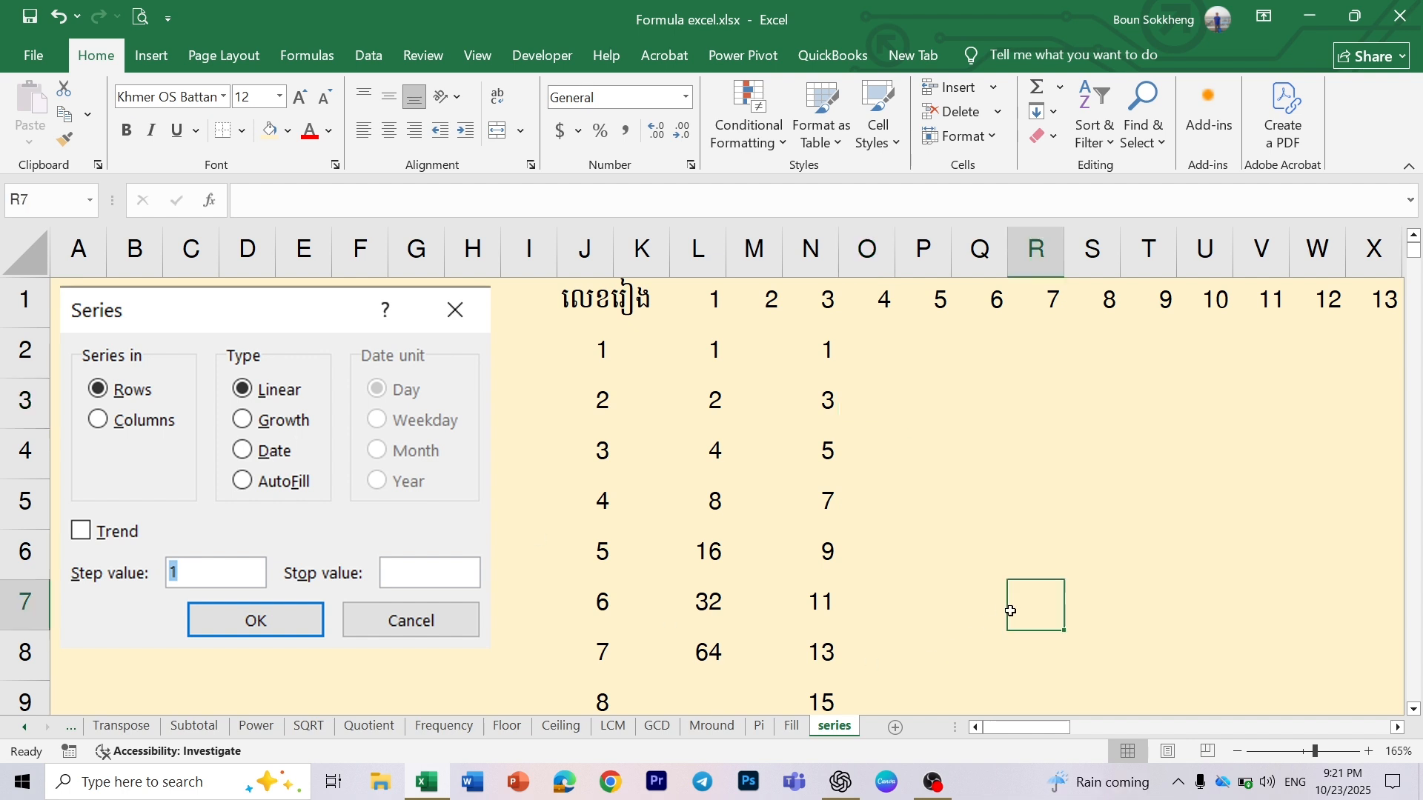
scroll(1011, 613, "right", 4)
scroll(1011, 612, "right", 6)
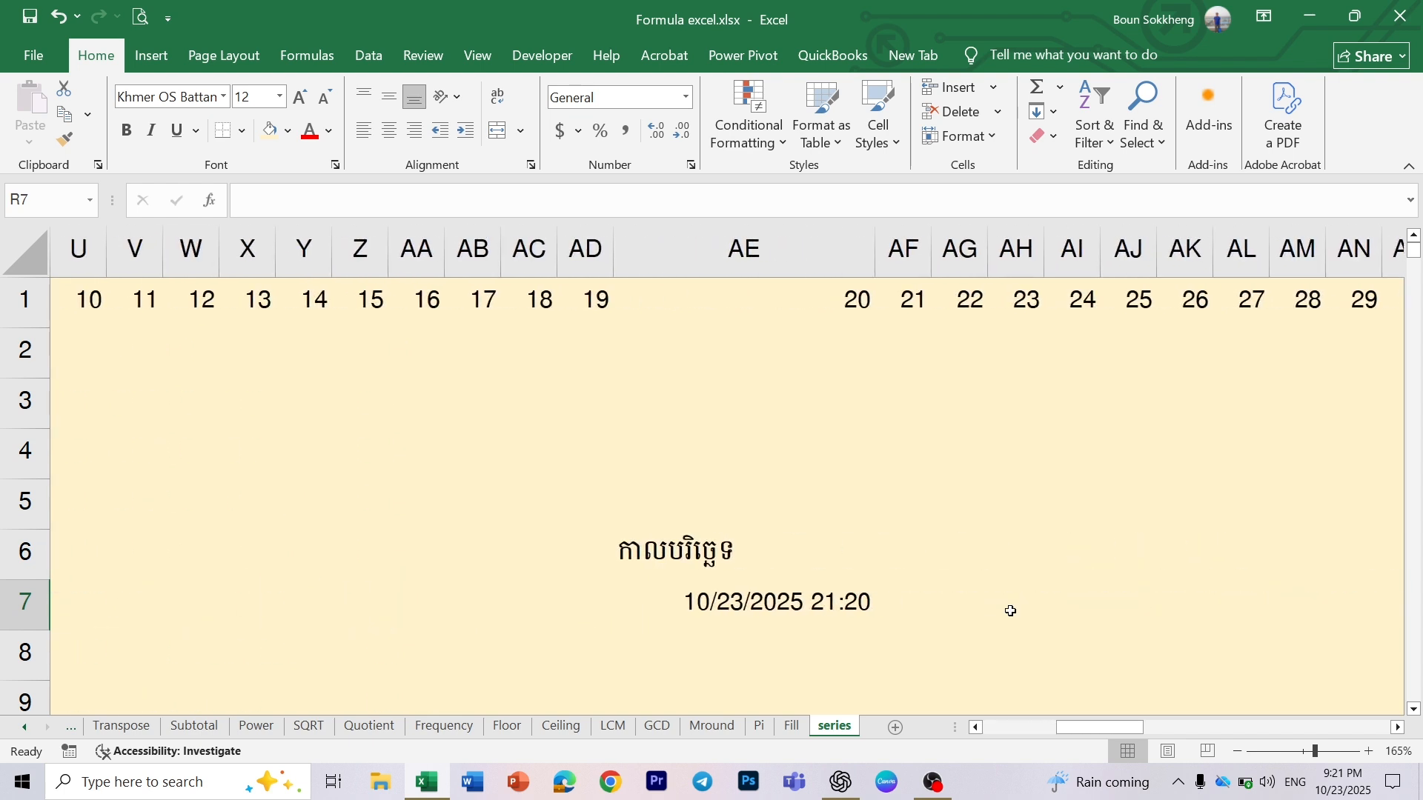
scroll(715, 543, "down", 1)
left_click(705, 513)
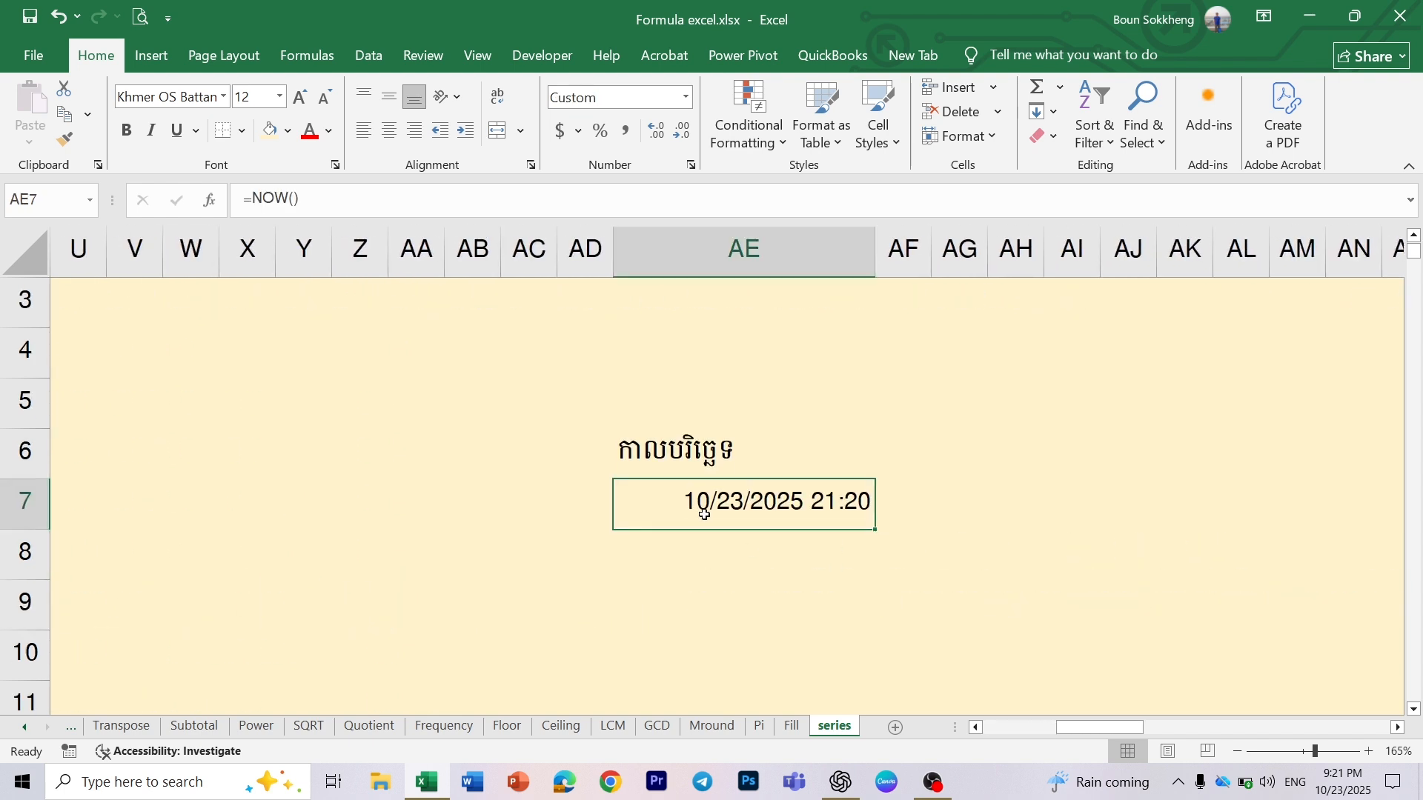
key("Delete")
type("=n")
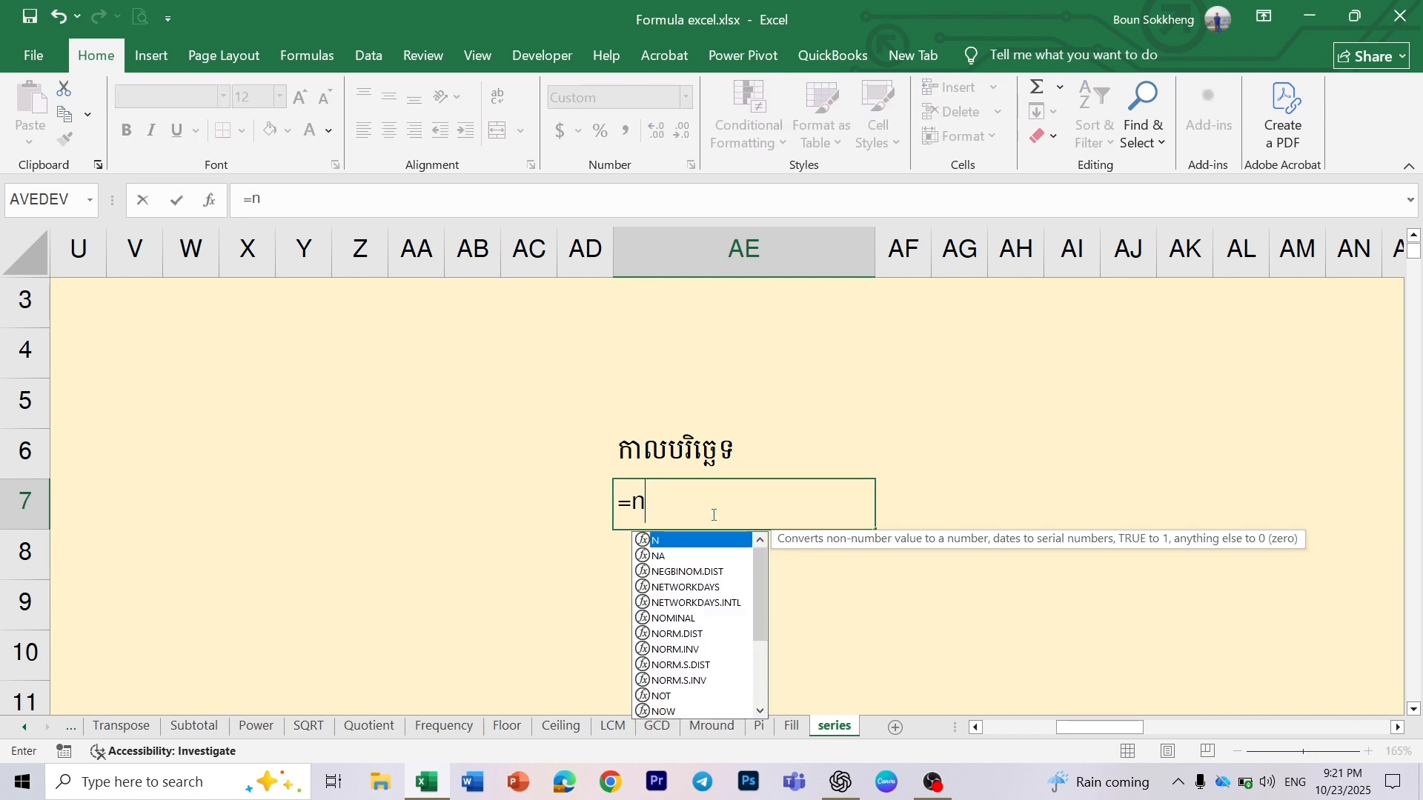
type("ow()")
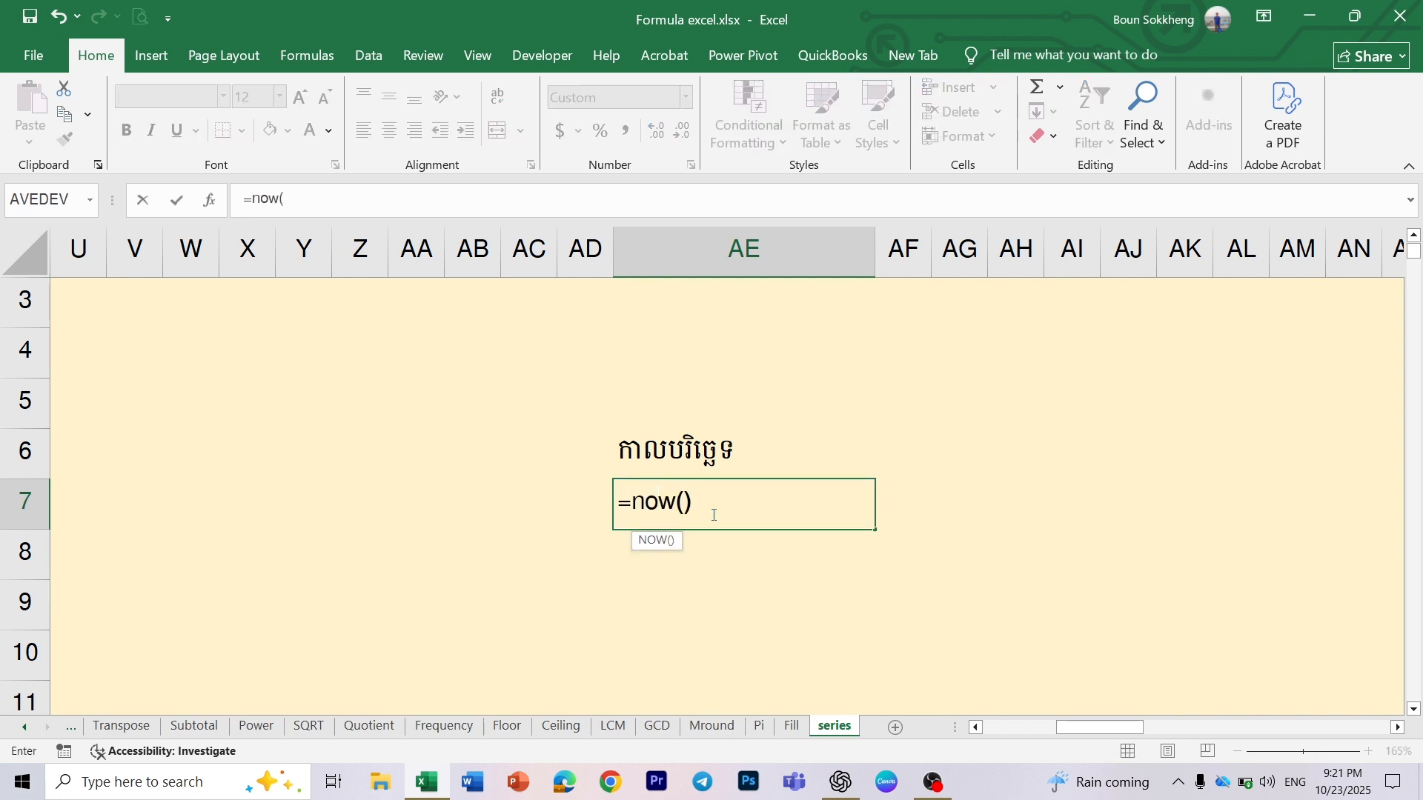
key("Return")
- Format cell AE7 as Short Date
left_click(747, 515)
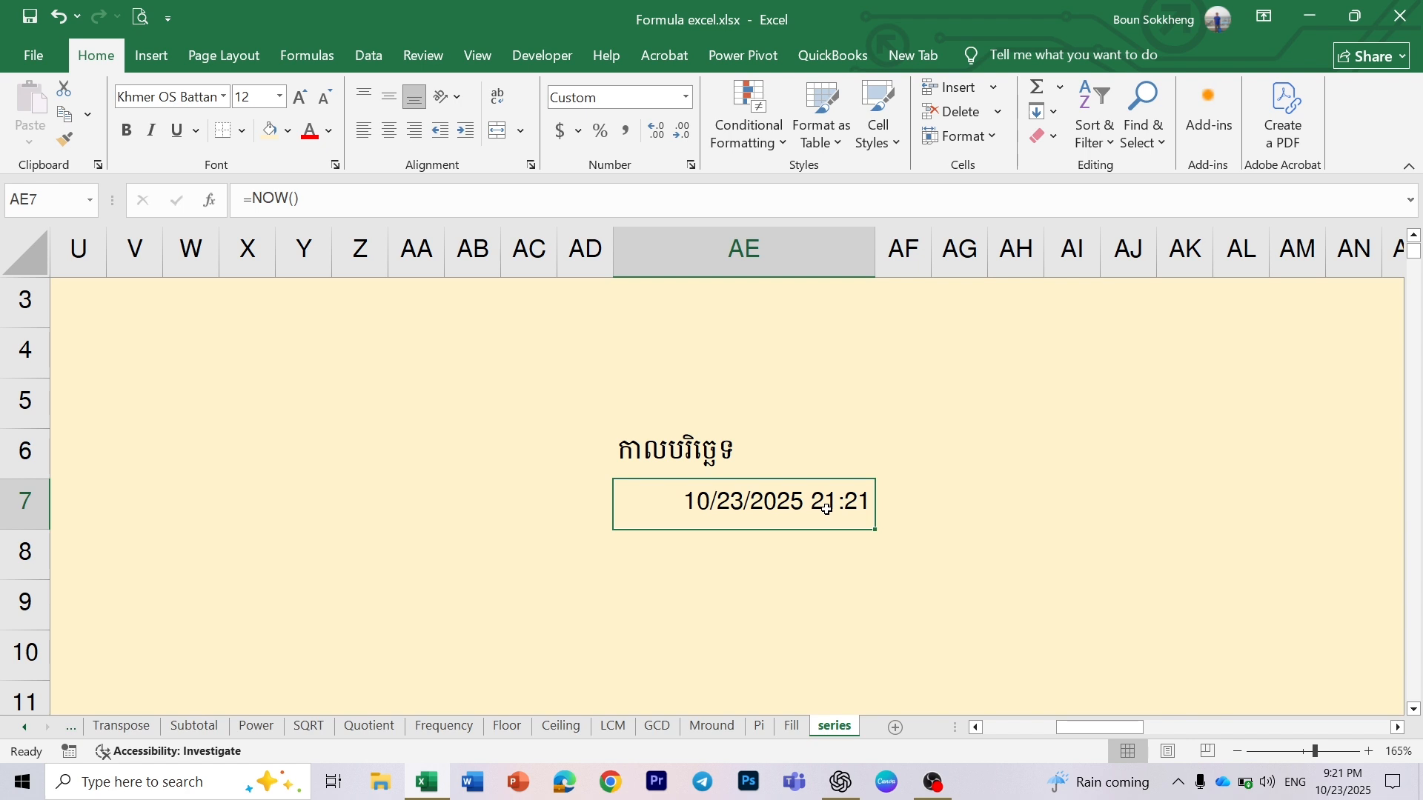
left_click(685, 98)
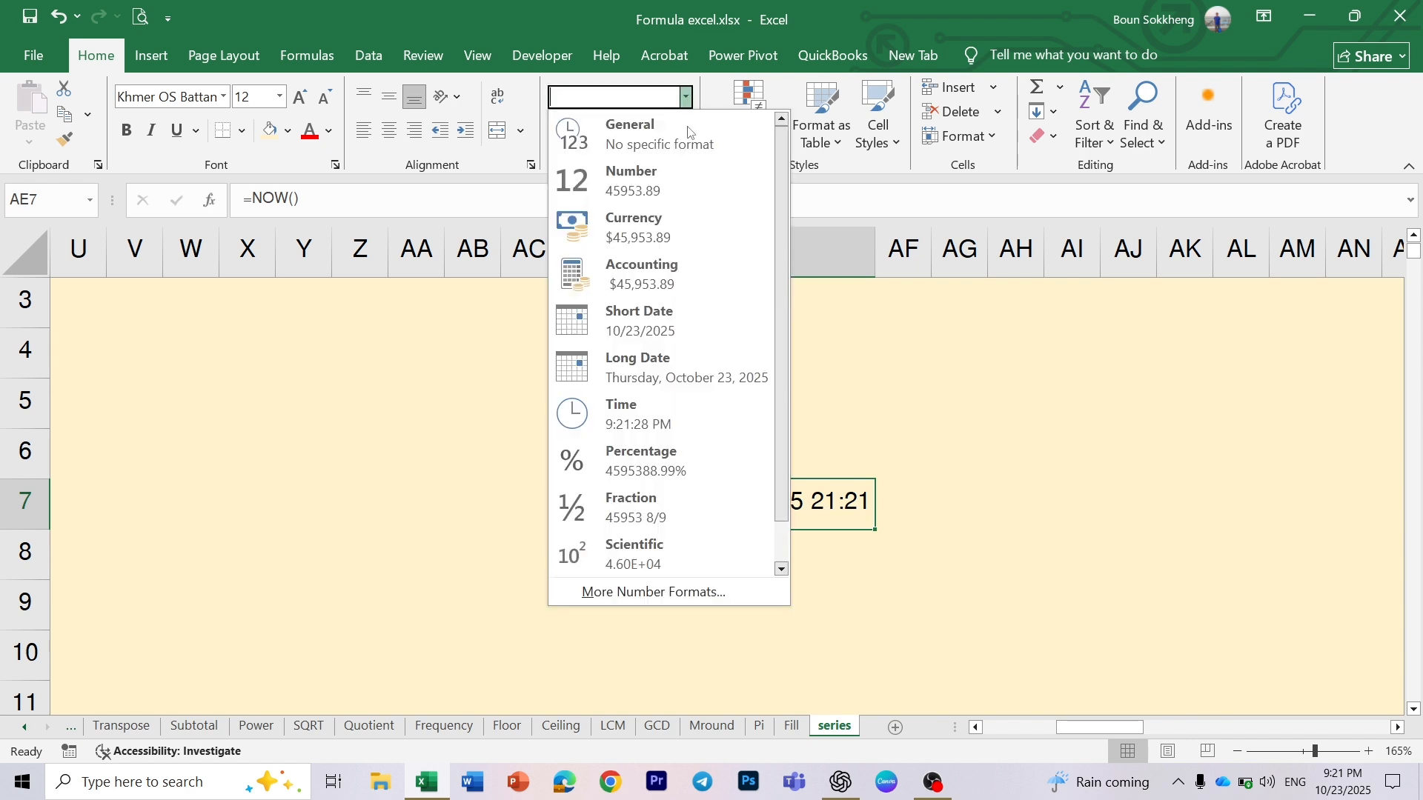
left_click(671, 318)
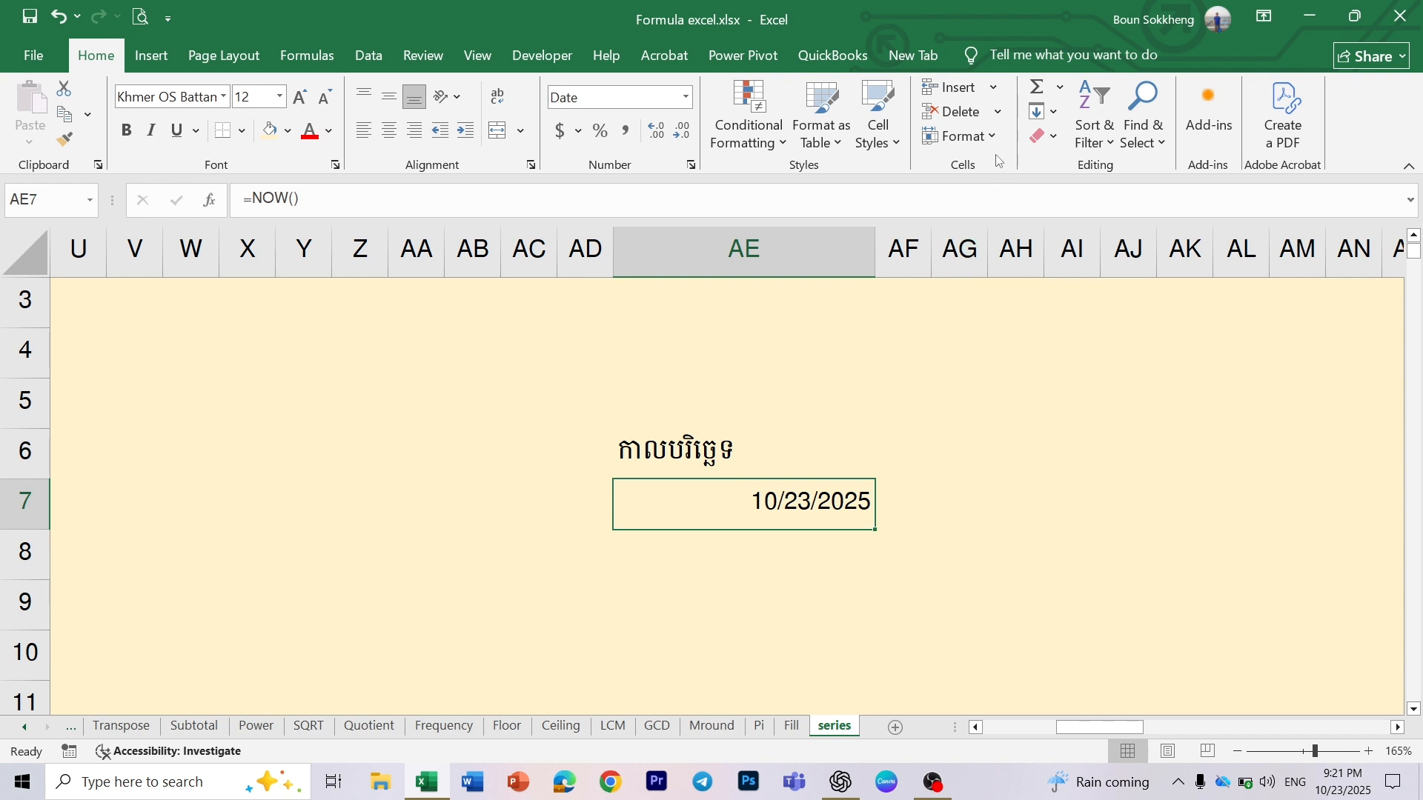
- Fill a date series in columns from cell AE7 with date unit Day, step value 1 and stop value 12/31/2026
left_click(1053, 112)
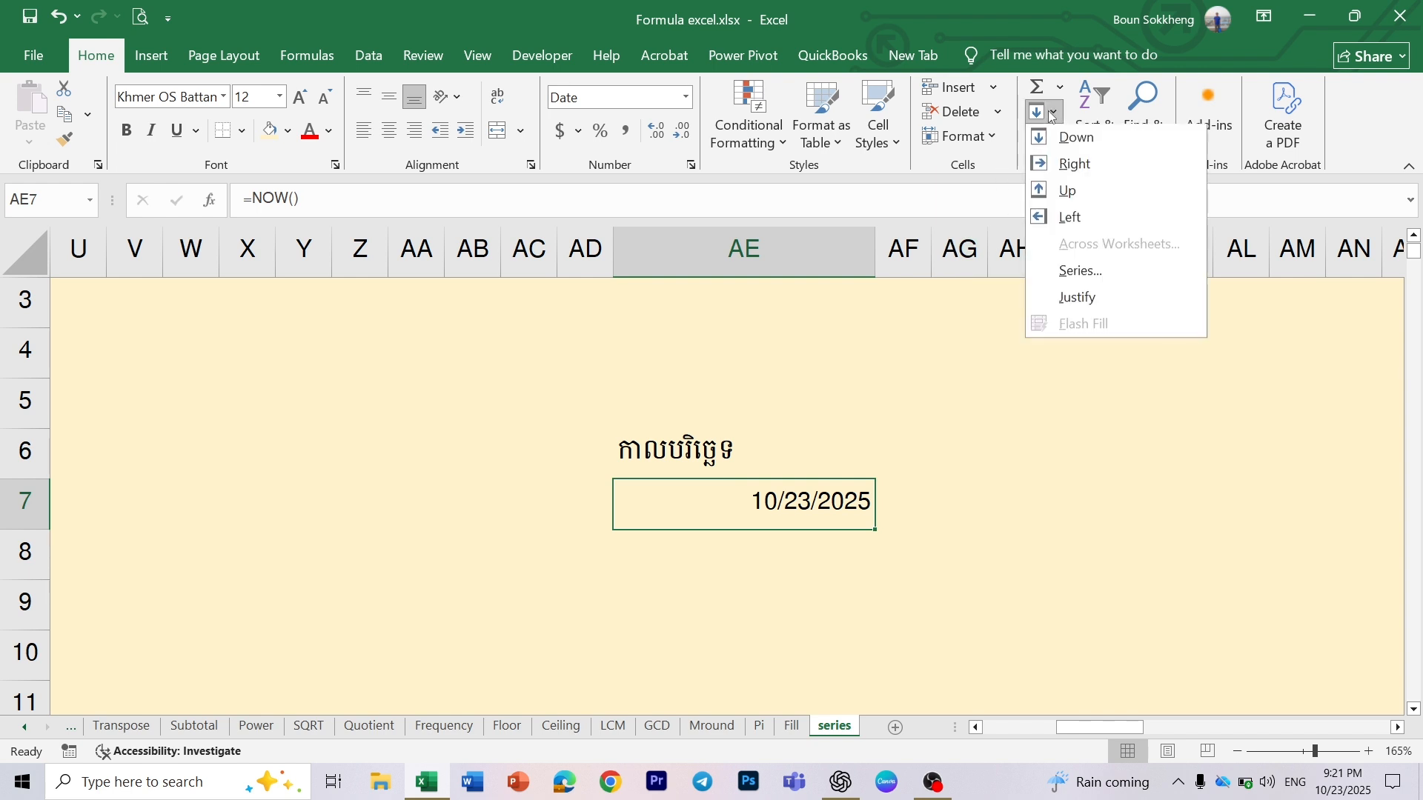
left_click(1068, 275)
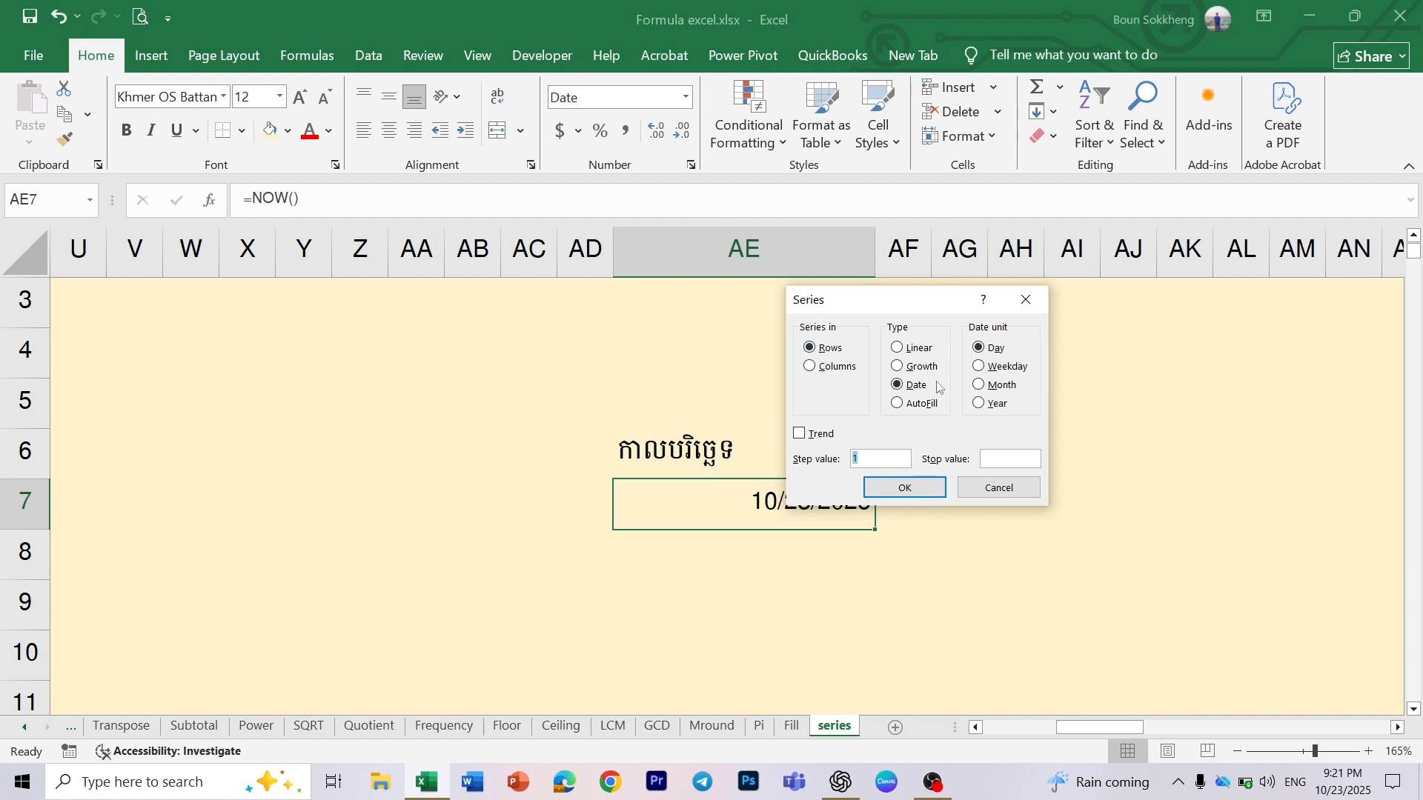
left_click(838, 367)
left_click(994, 350)
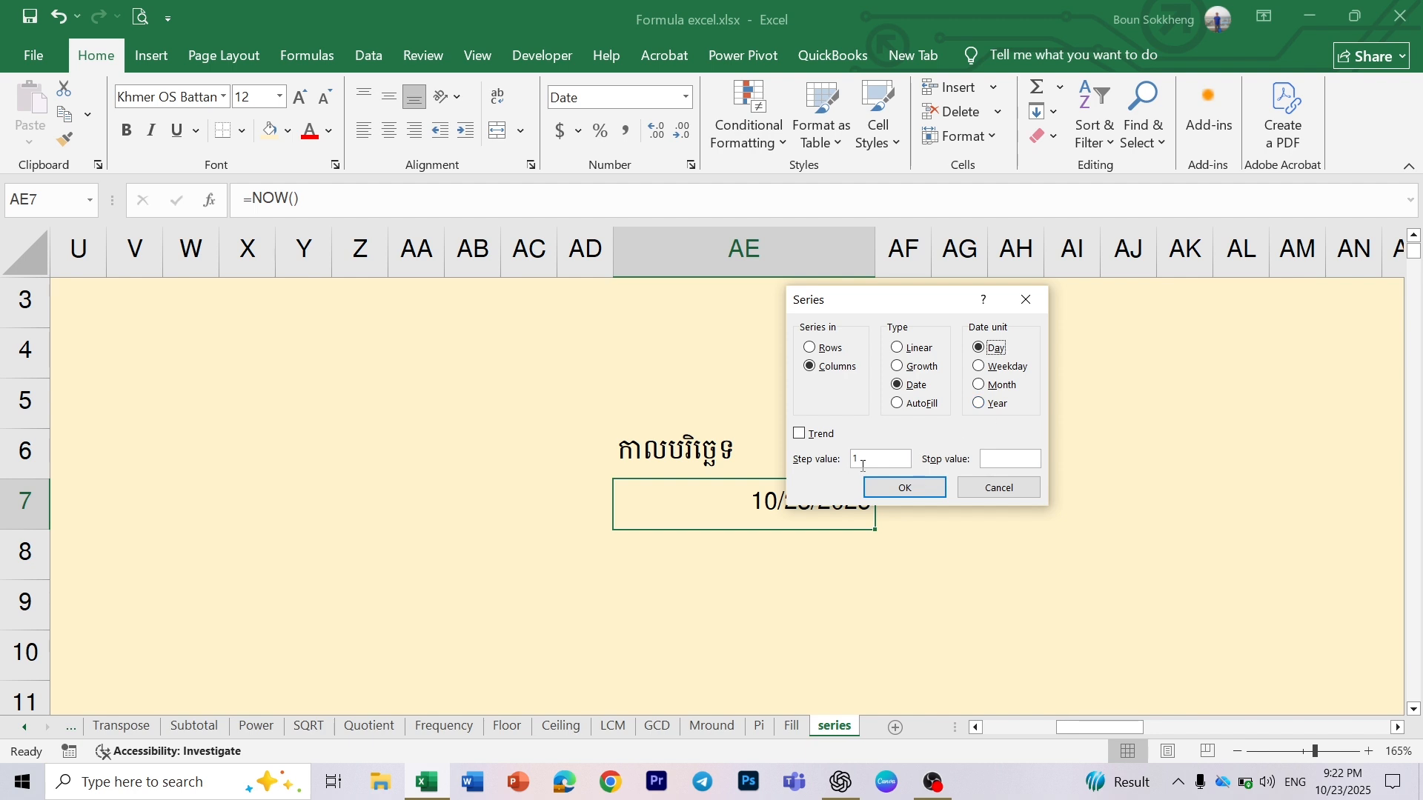
left_click(992, 463)
type("12/31/2026")
left_click(901, 492)
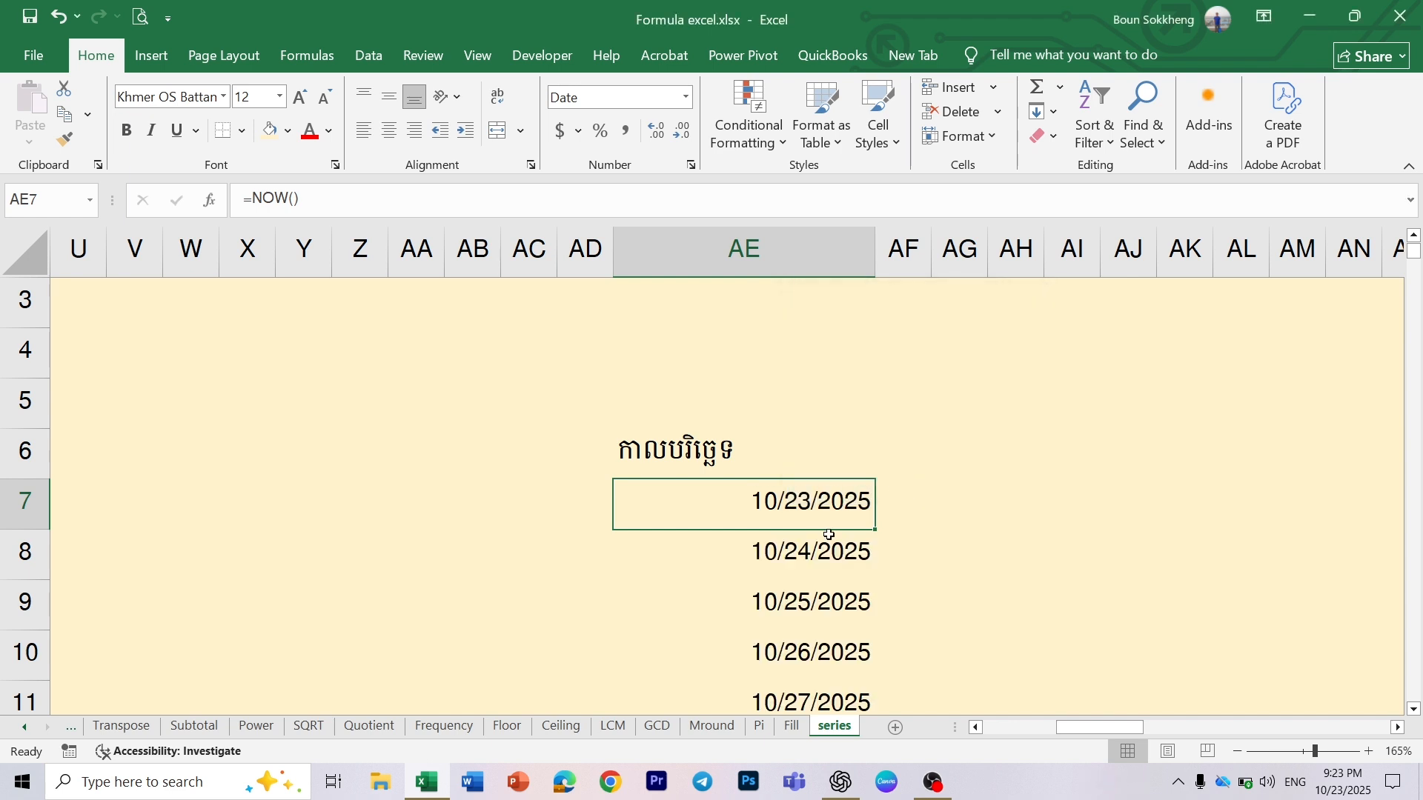
left_click(758, 583)
scroll(792, 537, "down", 6)
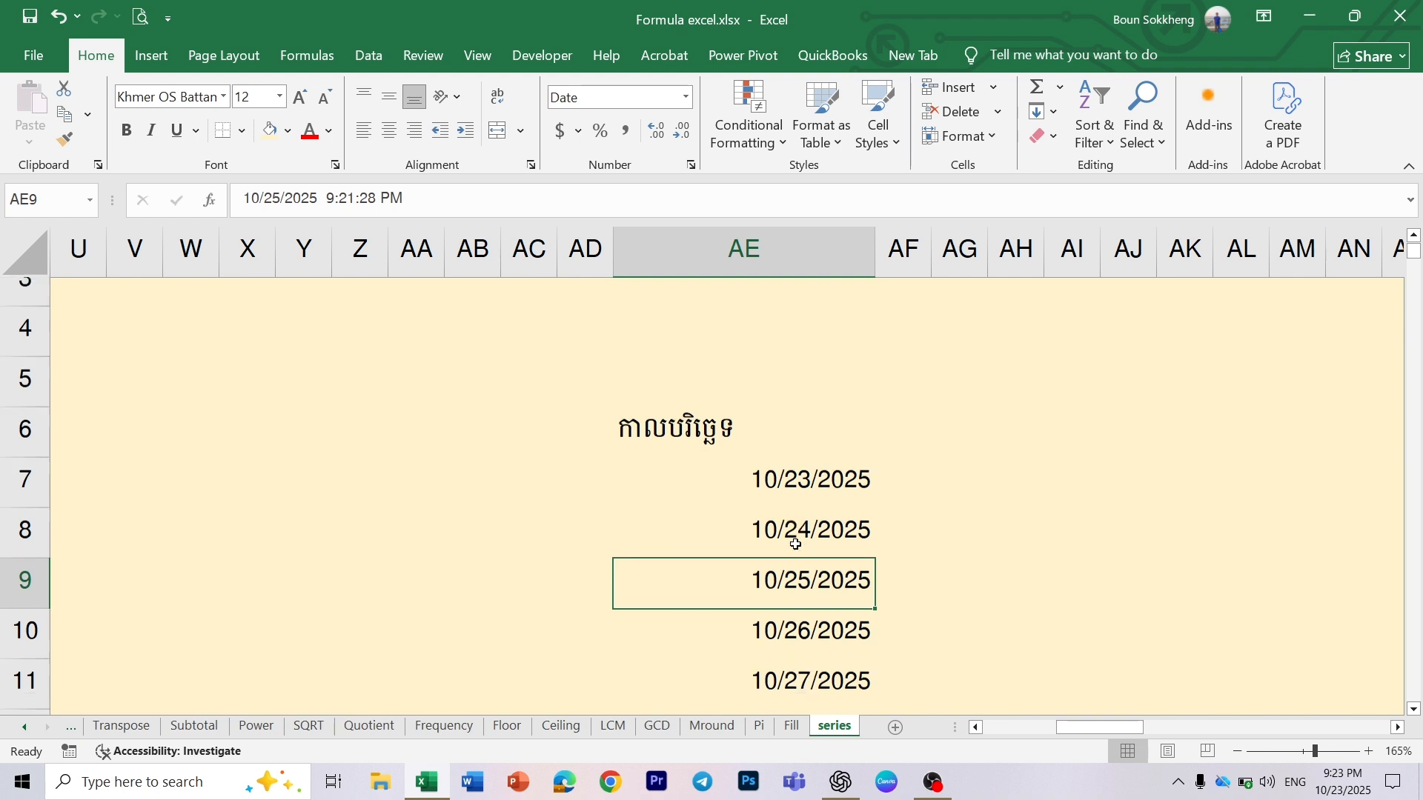
- Check the daily date series down column AE and undo that fill
scroll(796, 545, "down", 9)
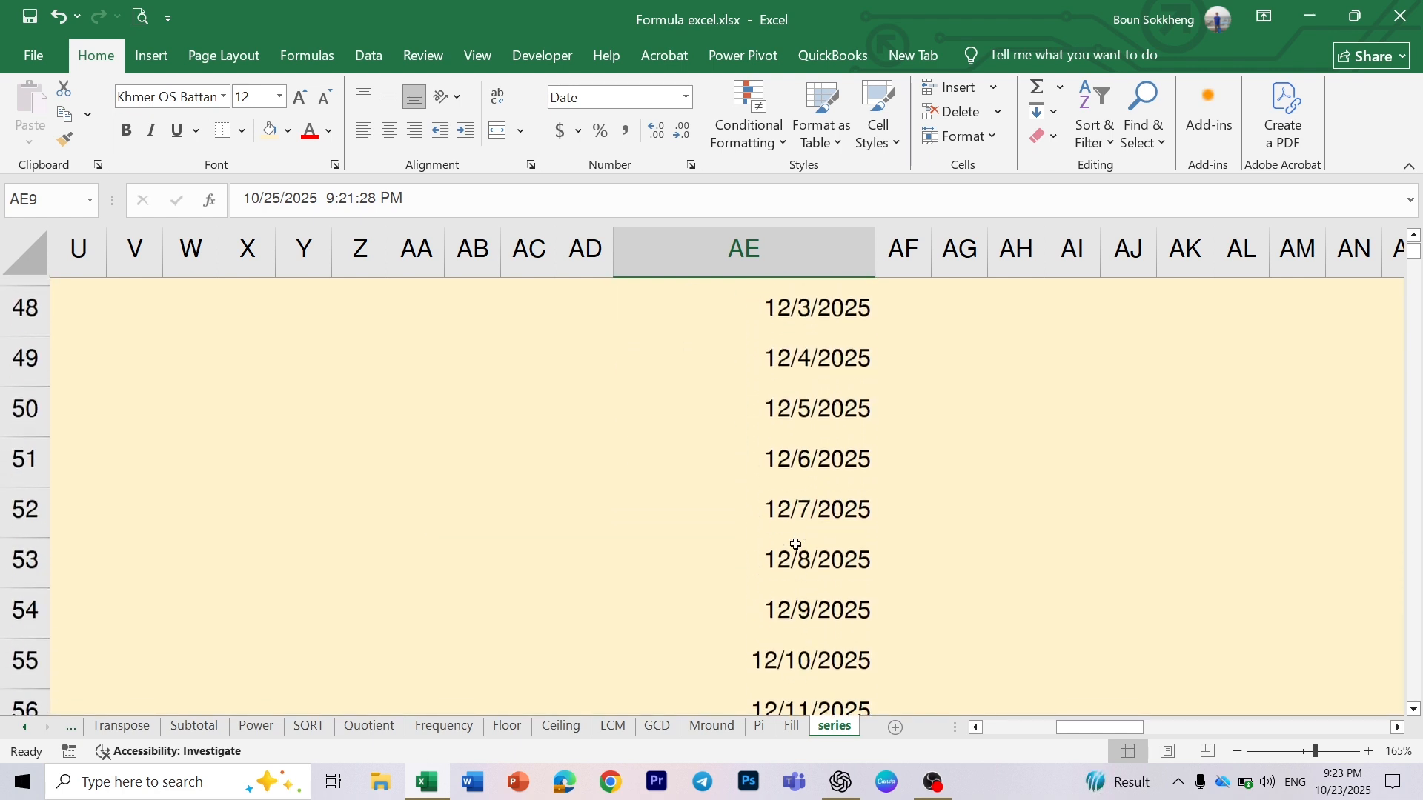
scroll(795, 545, "down", 3)
scroll(795, 544, "up", 3)
scroll(796, 545, "down", 4)
scroll(795, 544, "down", 8)
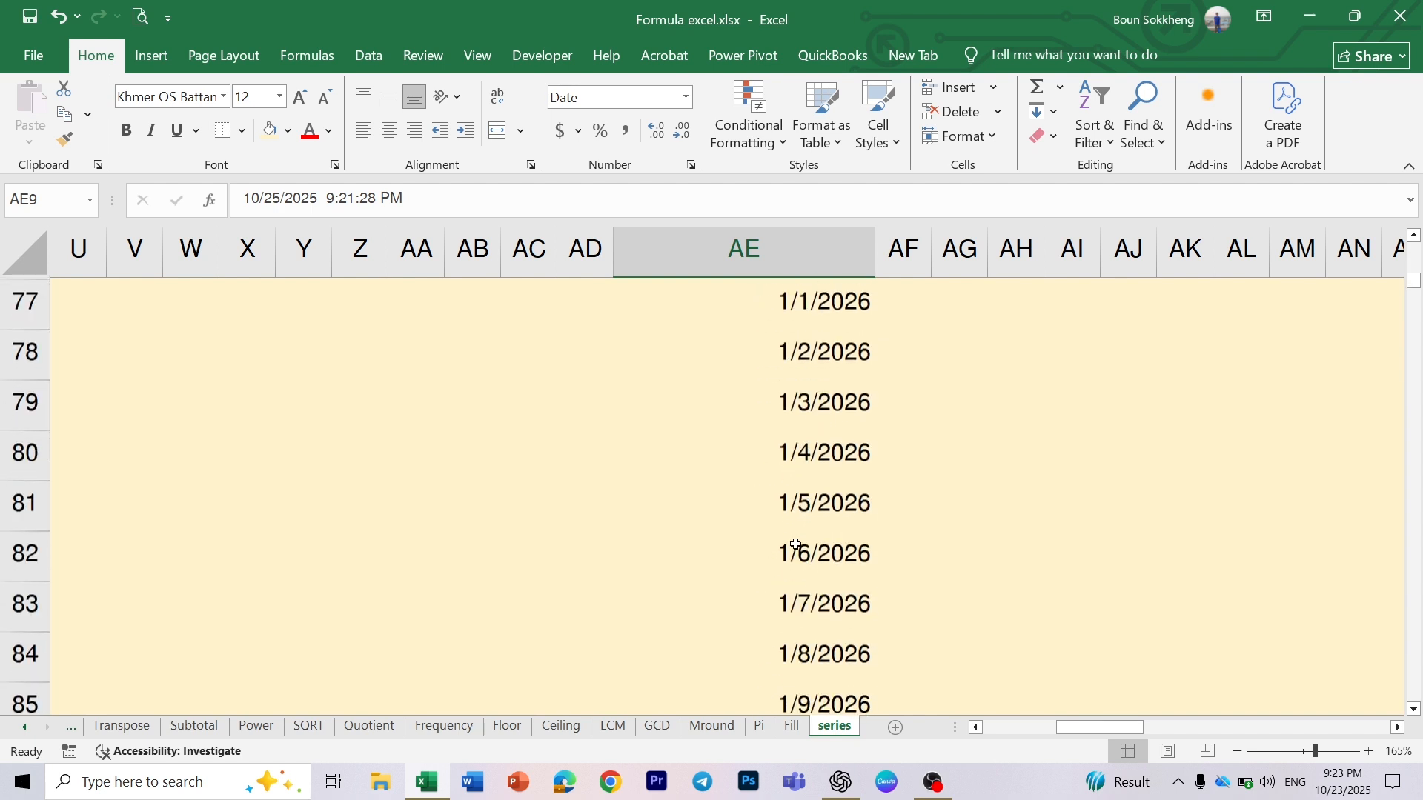
key("ctrl+Up")
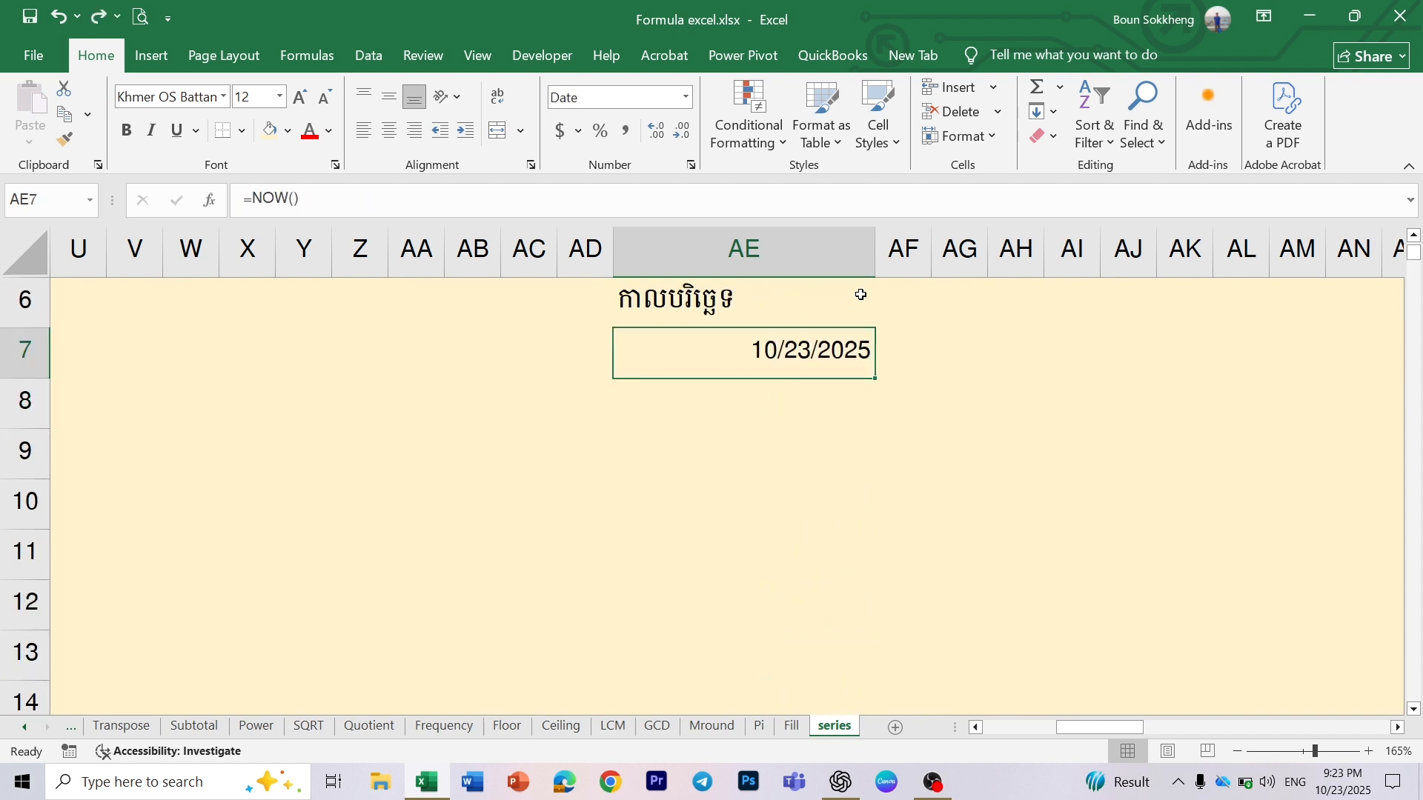
- Fill a date series in columns from cell AE7 with date unit Weekday, step value 1 and stop value 12/31/2025
left_click(1061, 119)
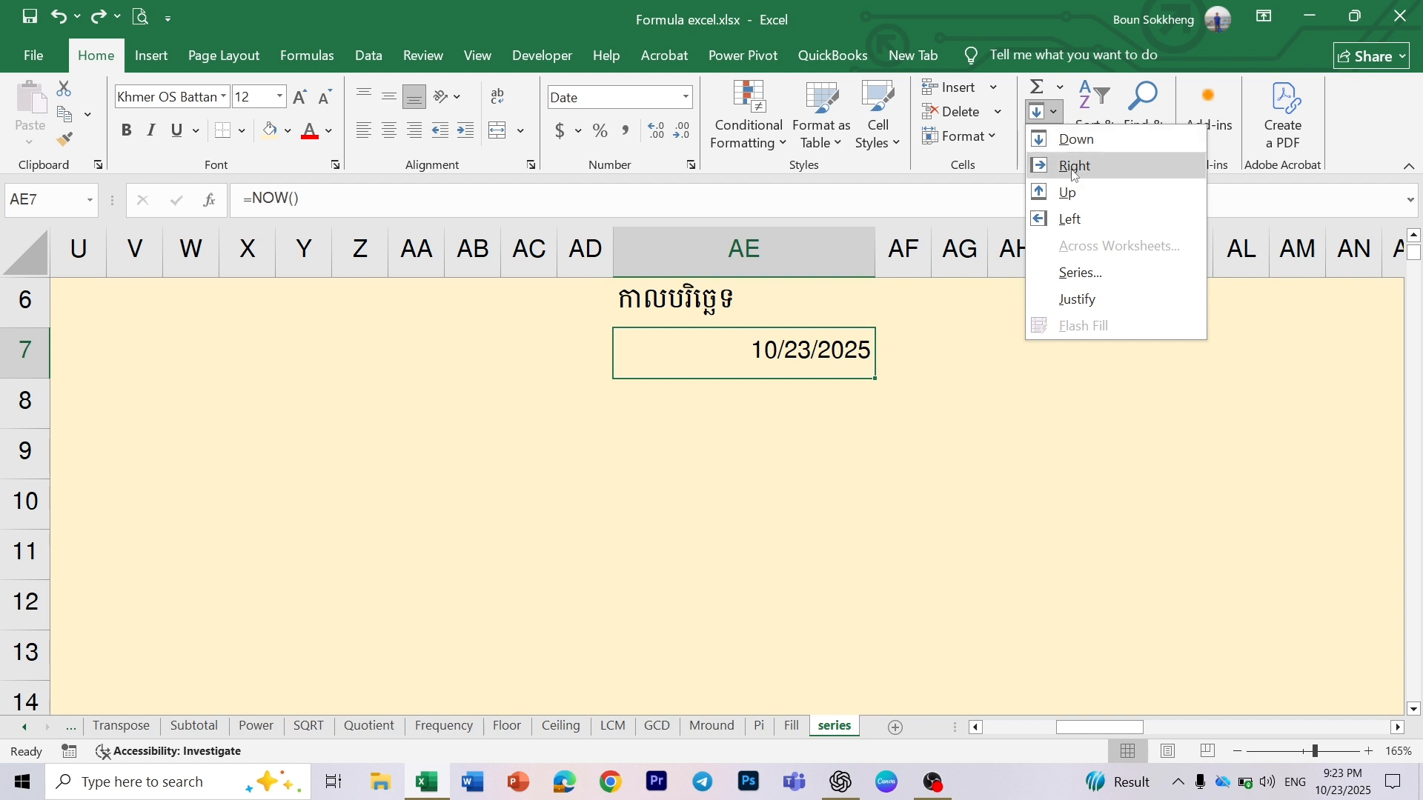
left_click(1086, 264)
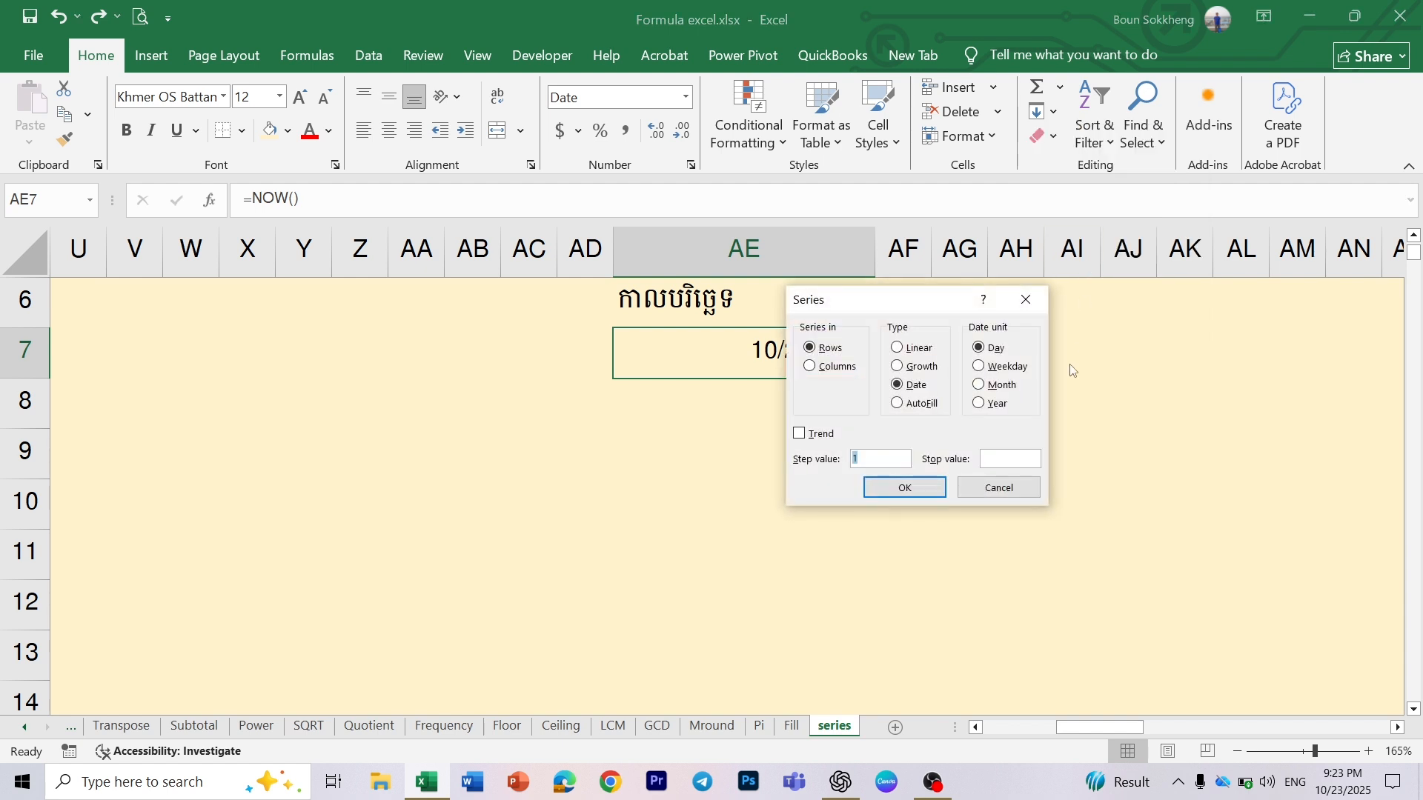
left_click(1012, 371)
left_click(995, 351)
left_click(997, 366)
left_click(838, 368)
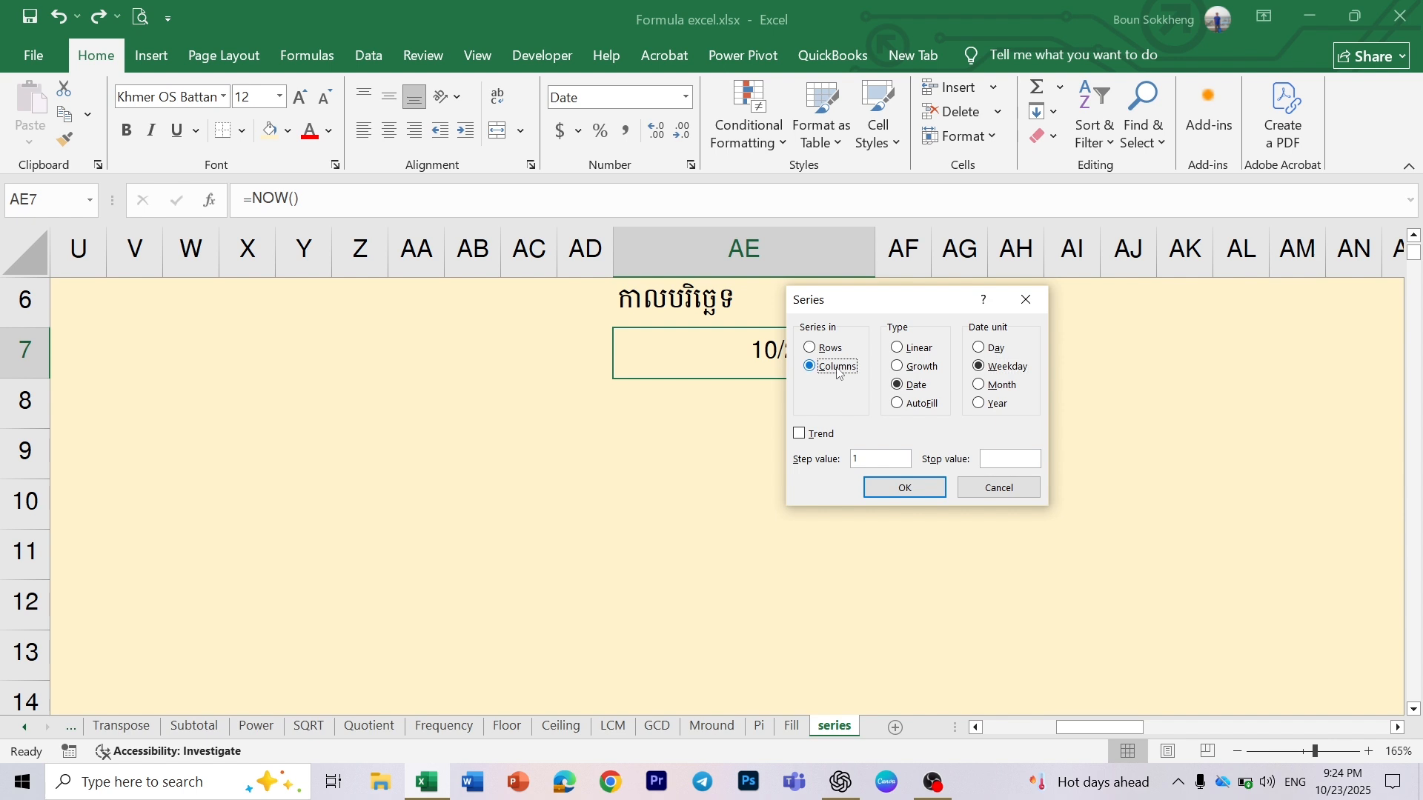
left_click(1022, 458)
type("12/31/2025")
left_click(905, 487)
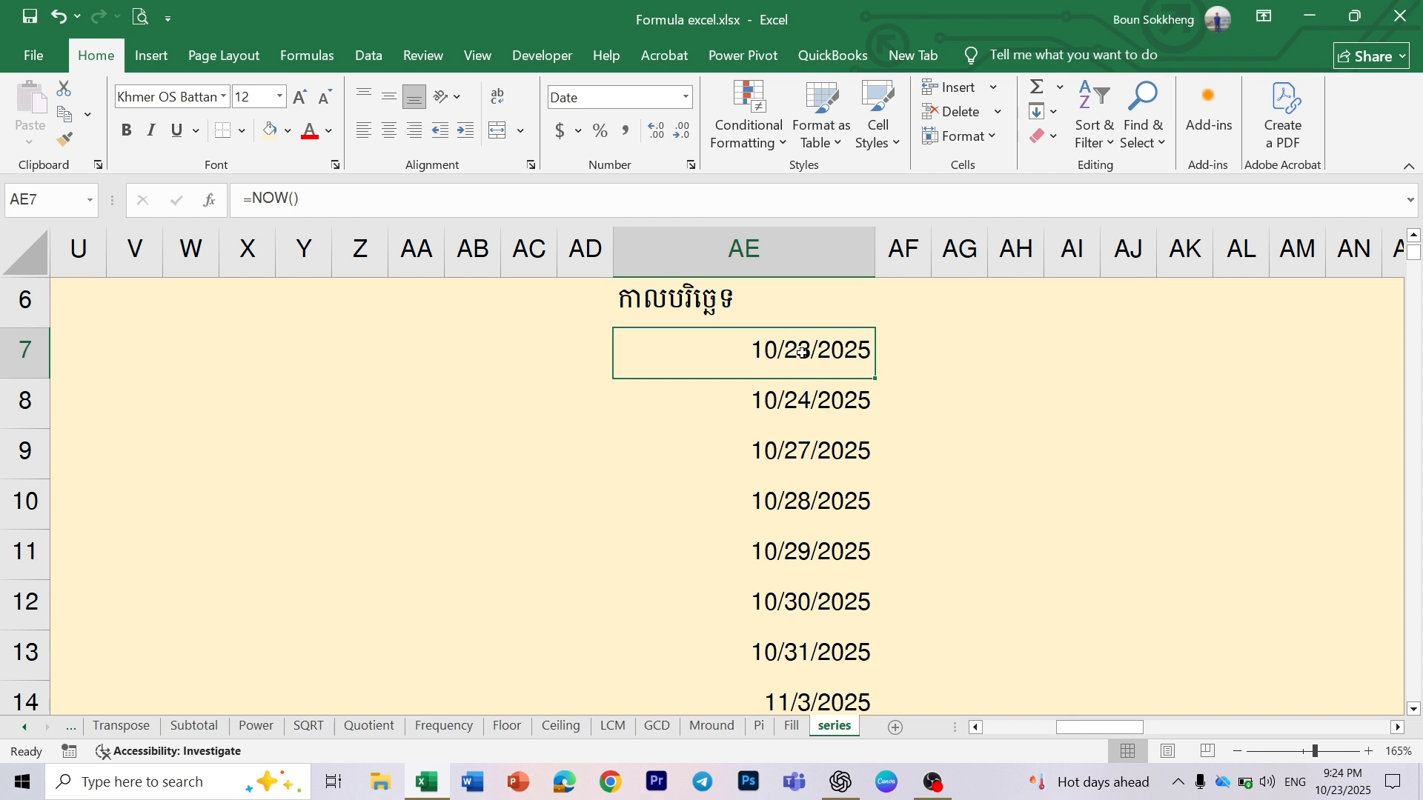
- Format column AE as Long Date and widen the column to fit the long dates
left_click(804, 401)
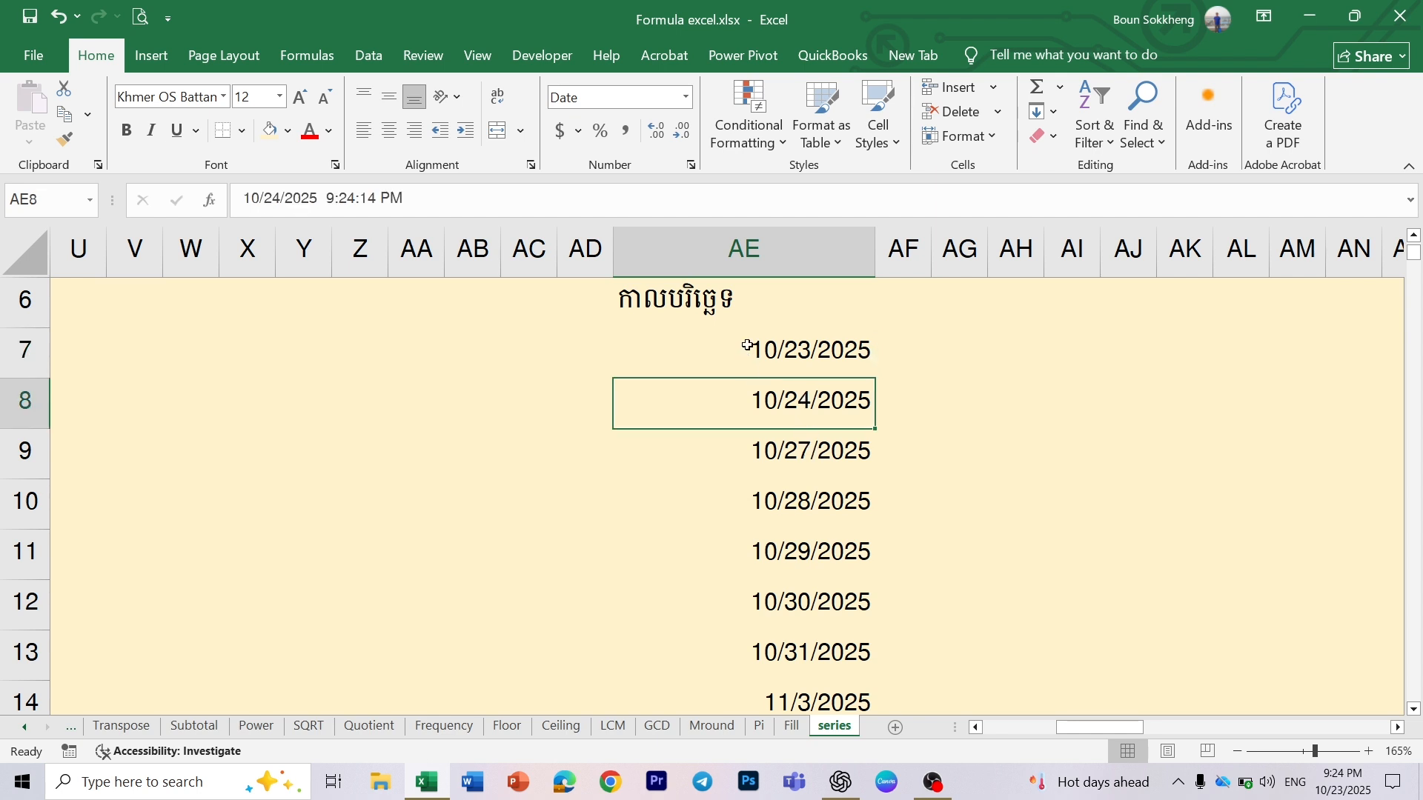
left_click(756, 248)
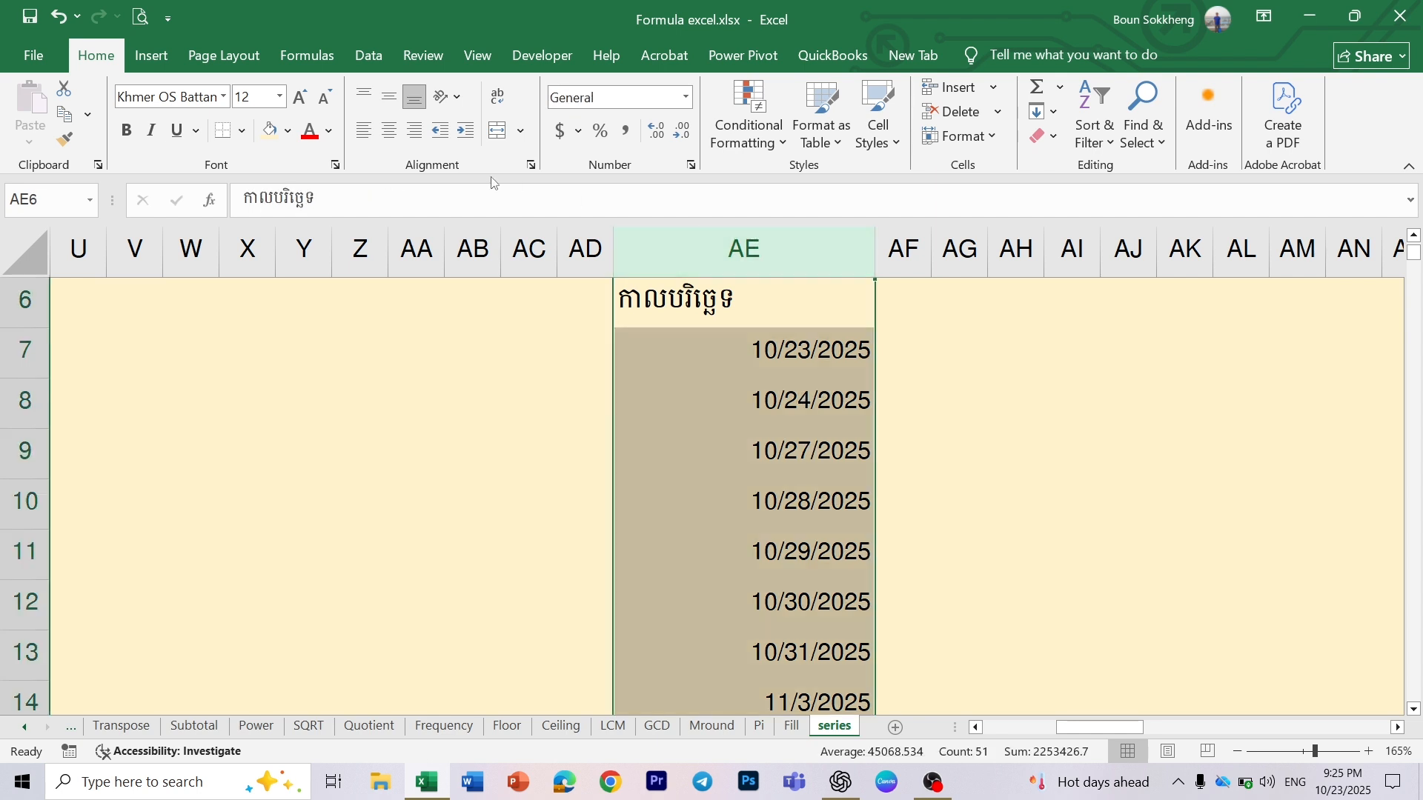
left_click(687, 97)
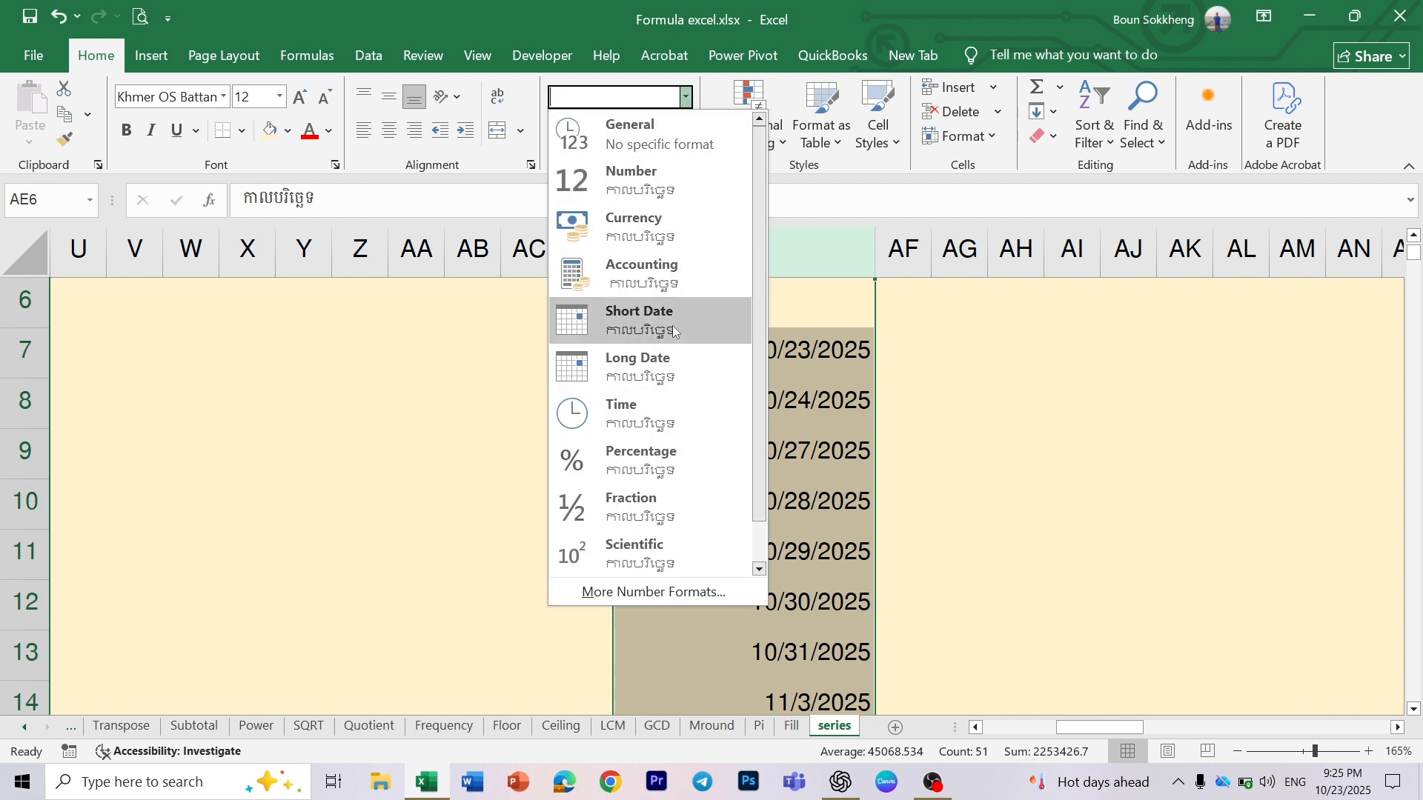
left_click(667, 360)
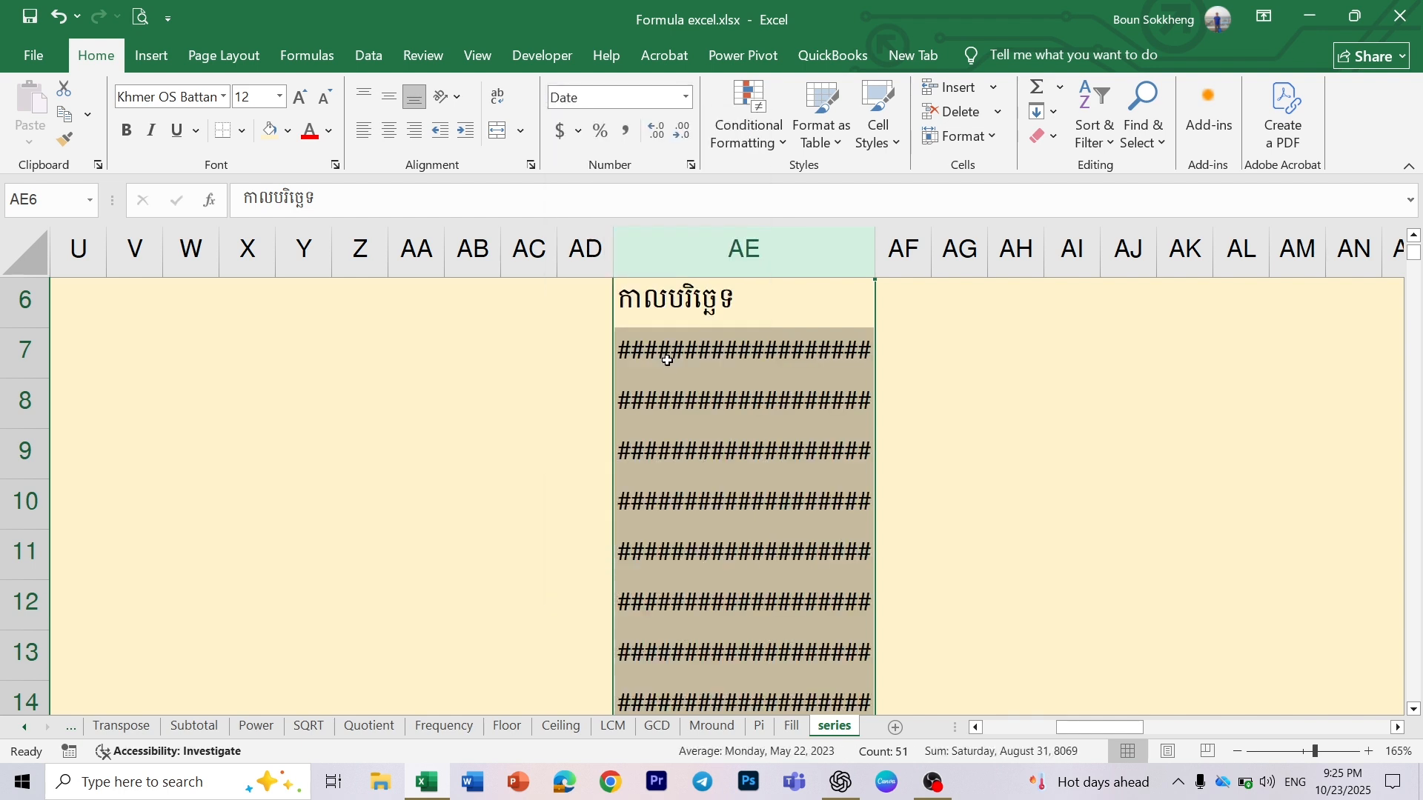
left_click_drag(874, 243, 958, 249)
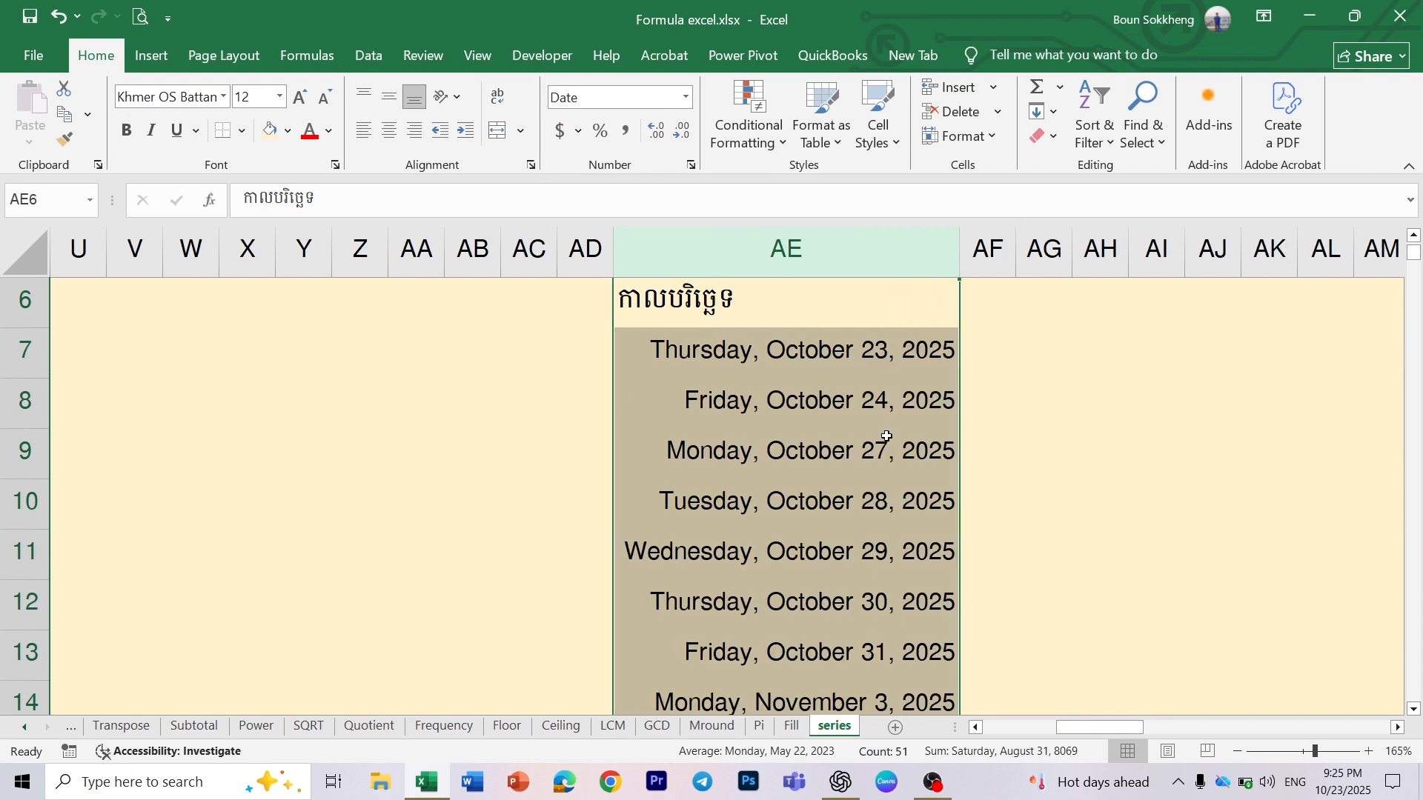
- Examine the weekday names and dates down column AE to the end of the series, checking for skipped weekends
left_click(786, 355)
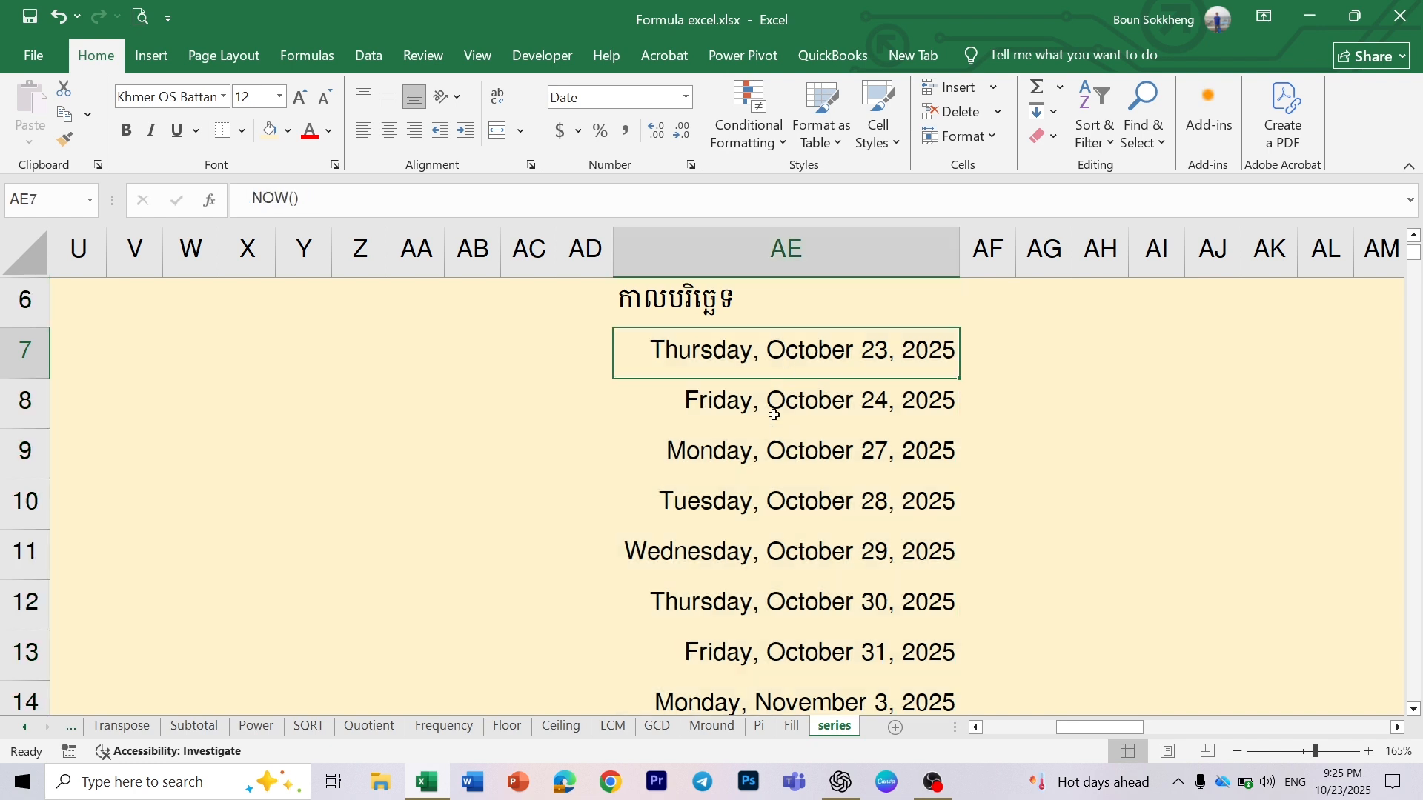
left_click(776, 456)
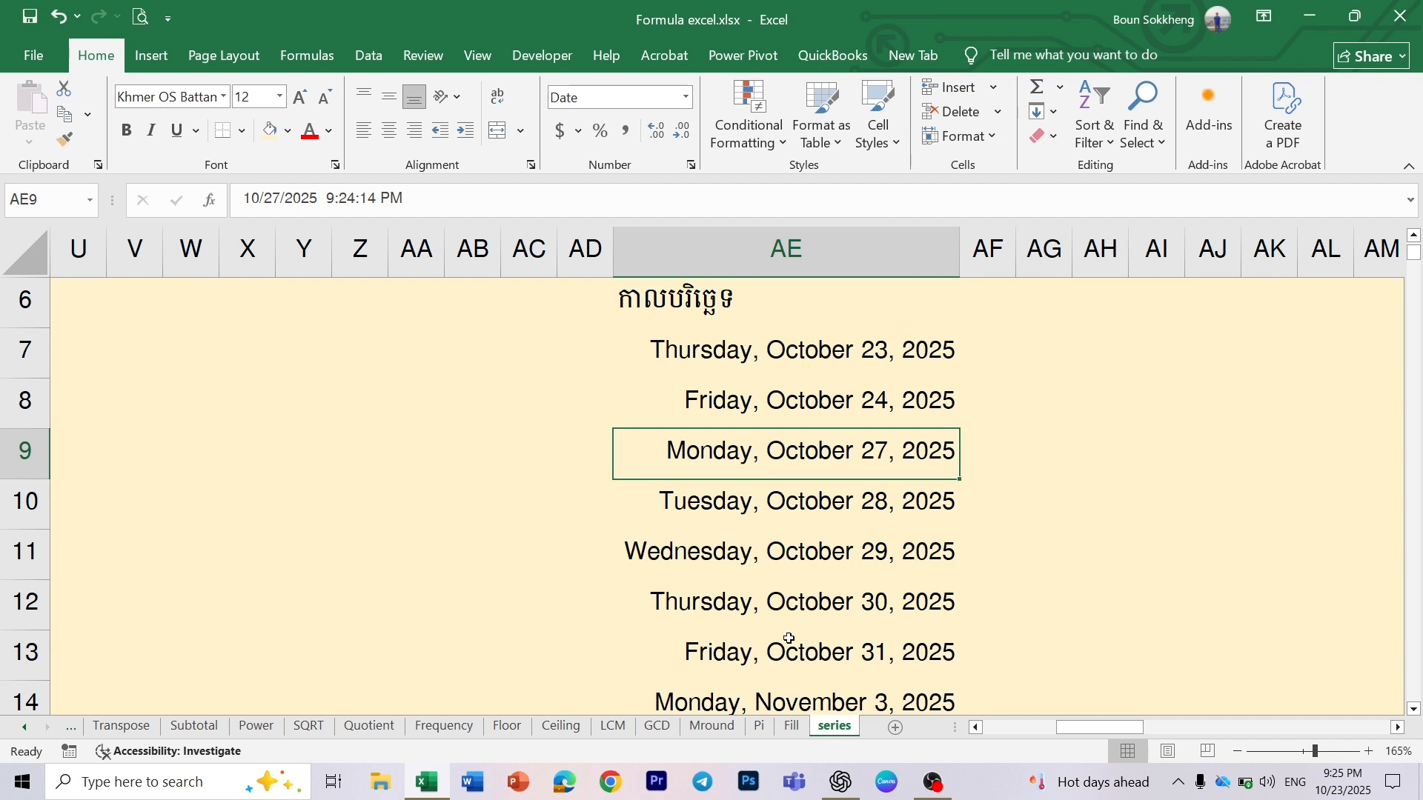
scroll(789, 630, "down", 1)
scroll(789, 638, "down", 6)
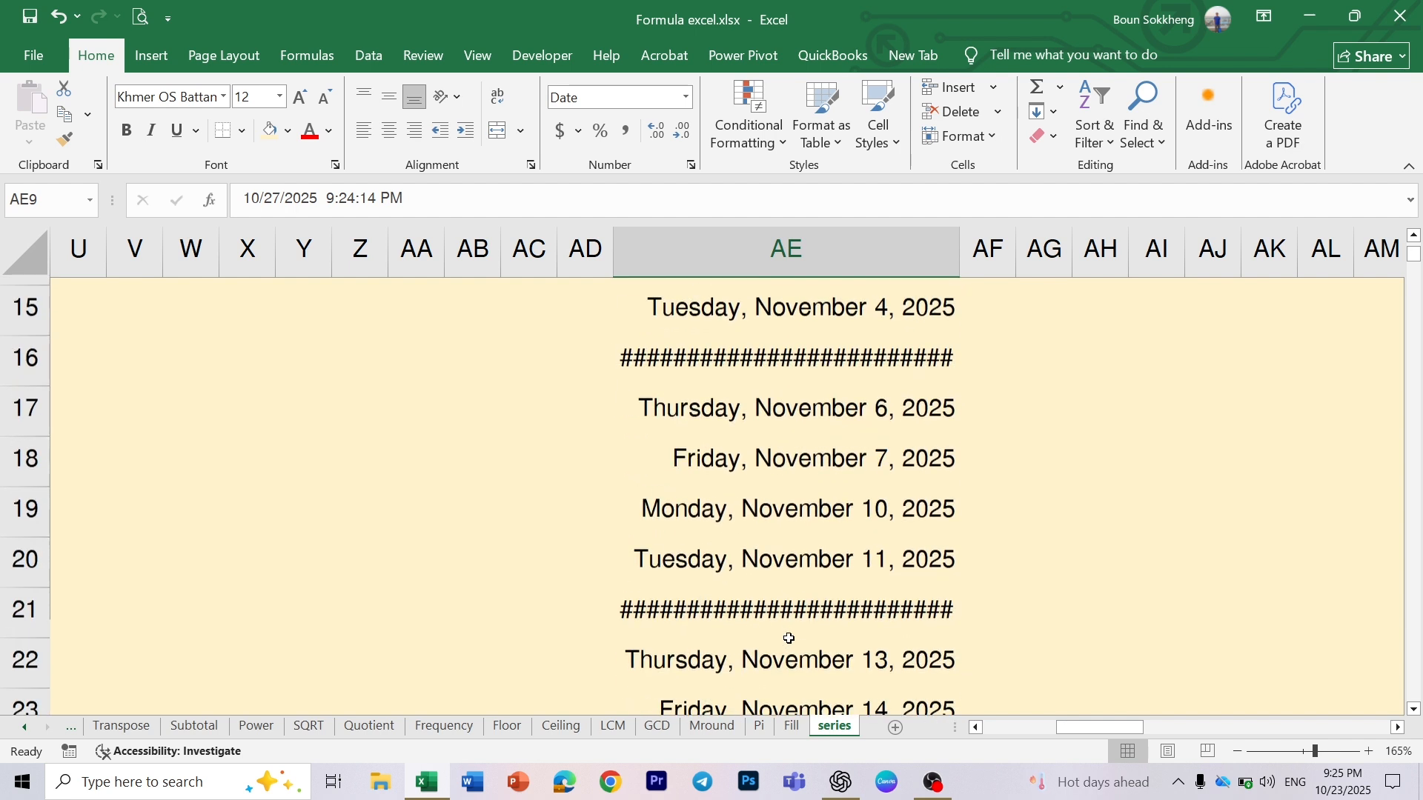
scroll(788, 638, "down", 8)
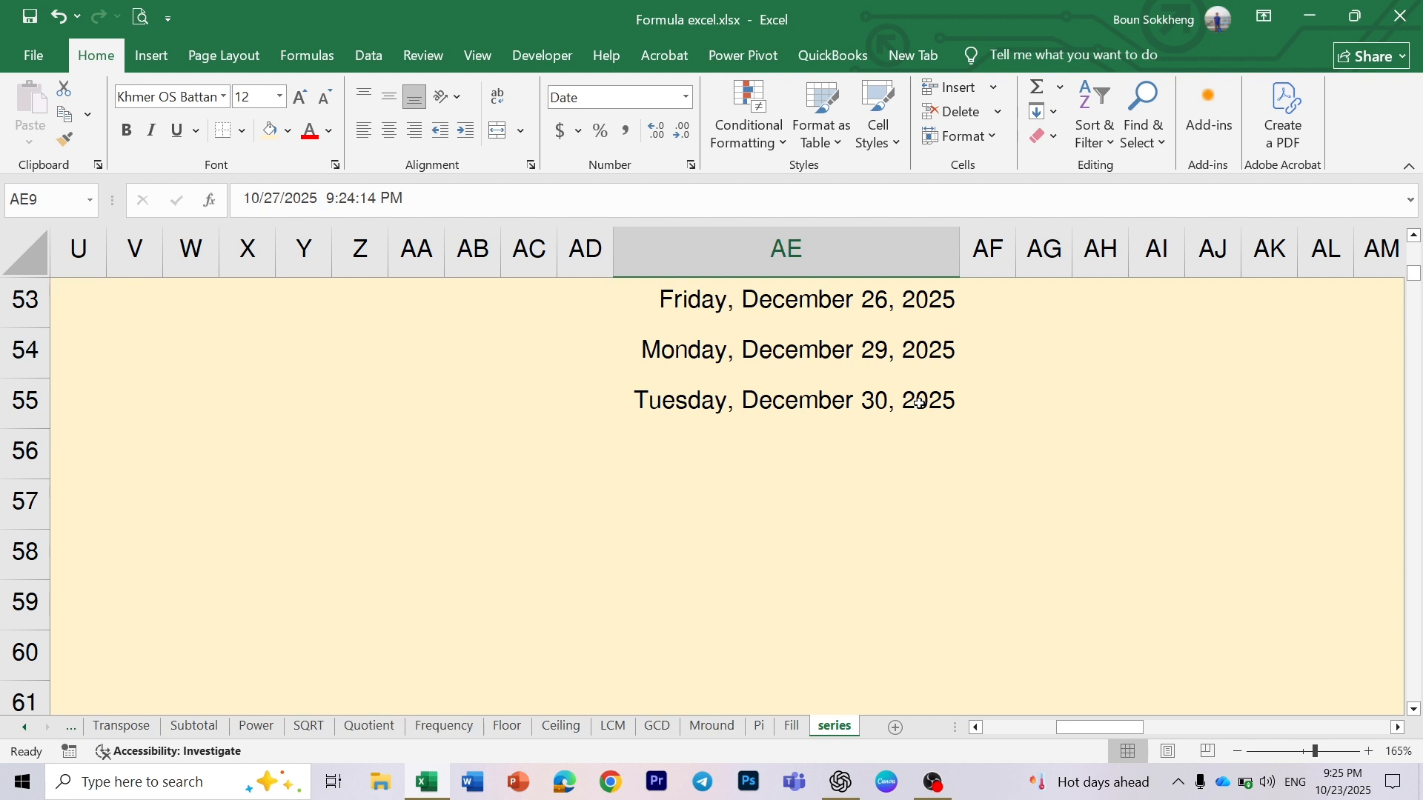
scroll(920, 403, "up", 10)
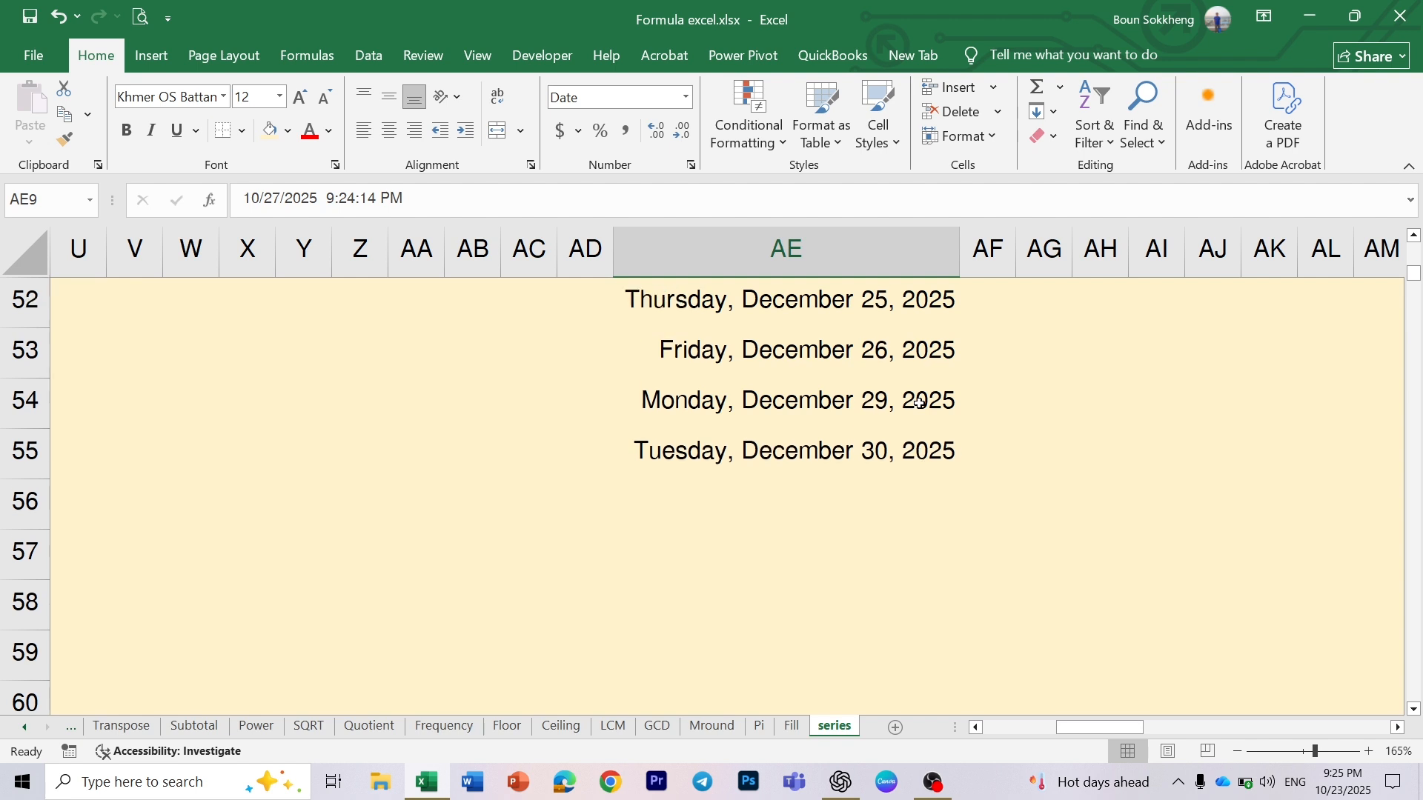
scroll(920, 403, "up", 7)
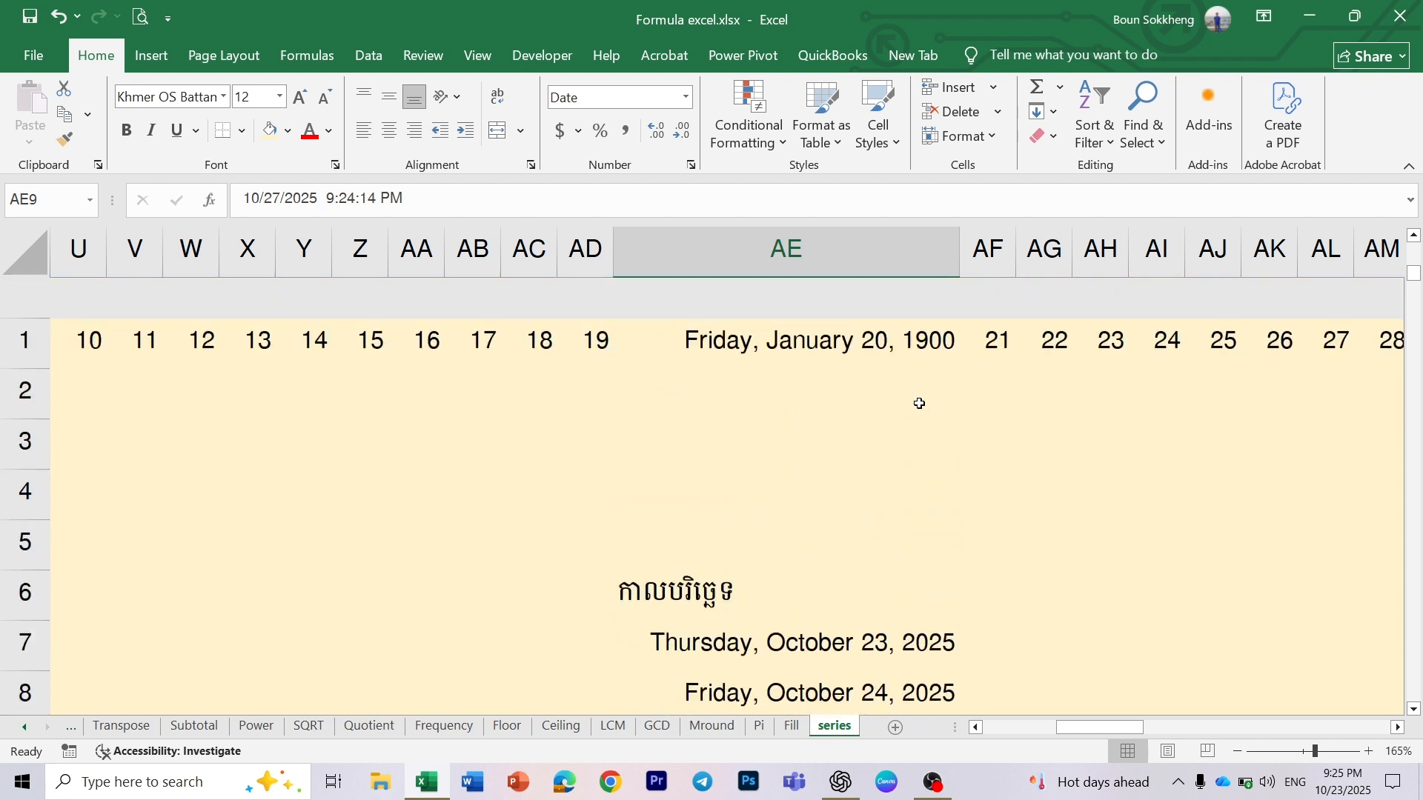
key("alt+h")
key("f")
key("i")
key("s")
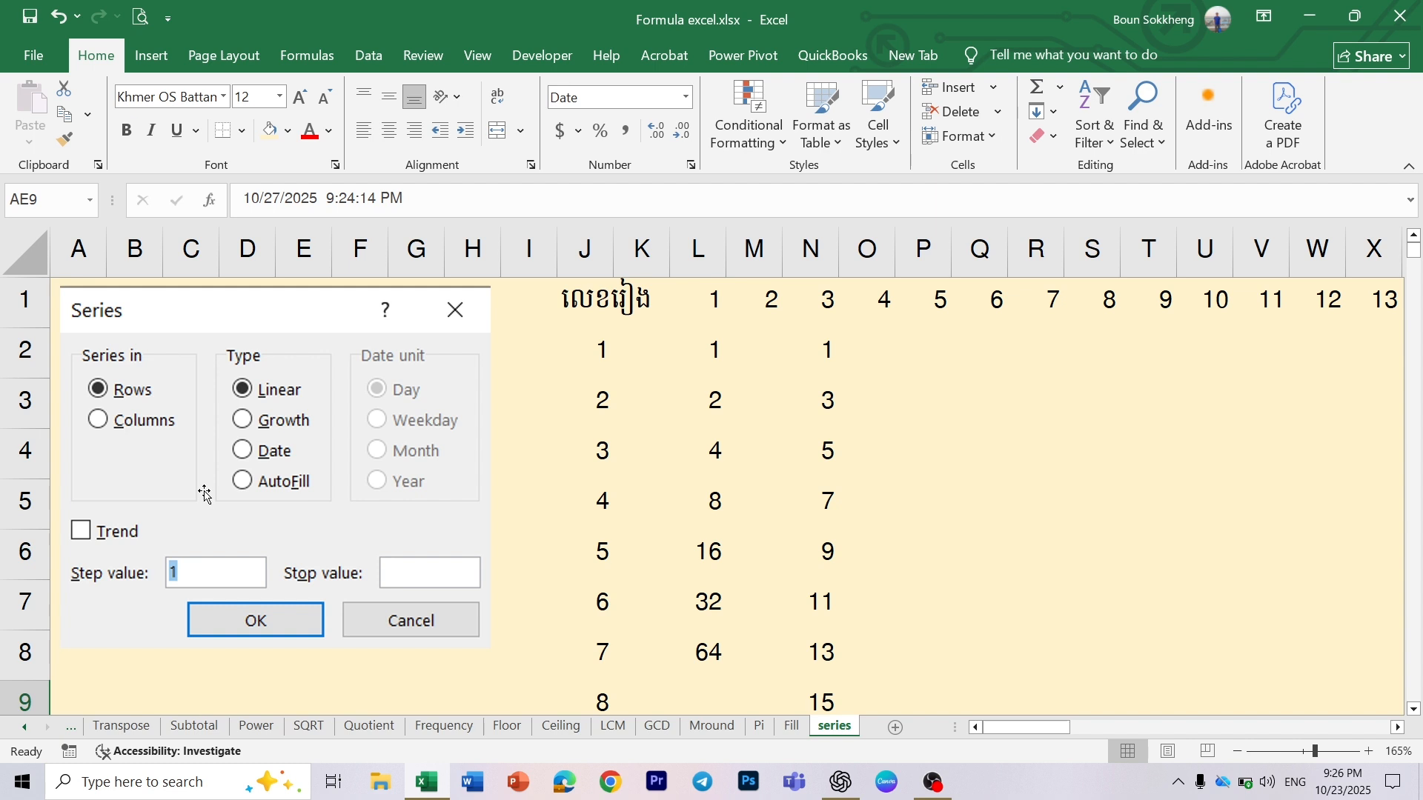
left_click(617, 450)
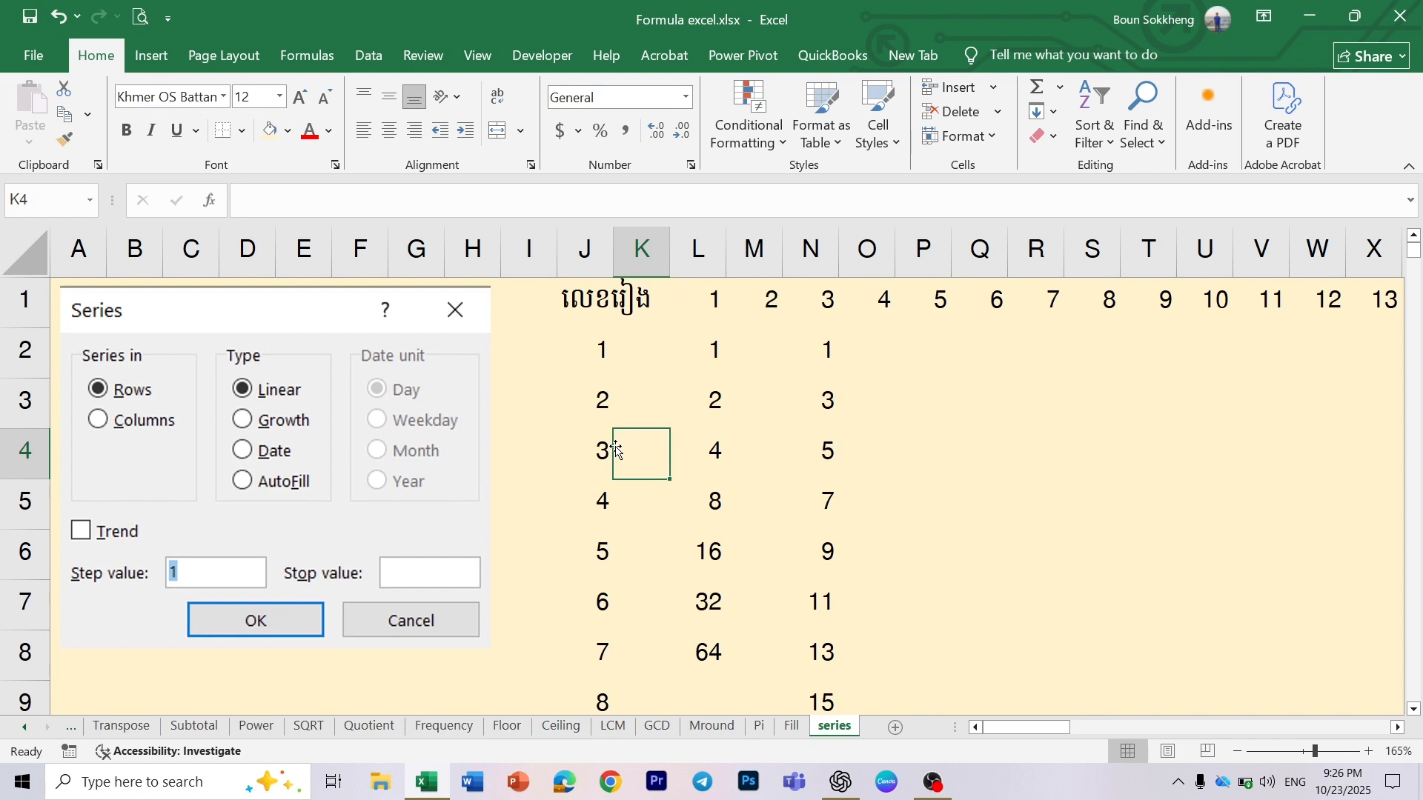
left_click(968, 493)
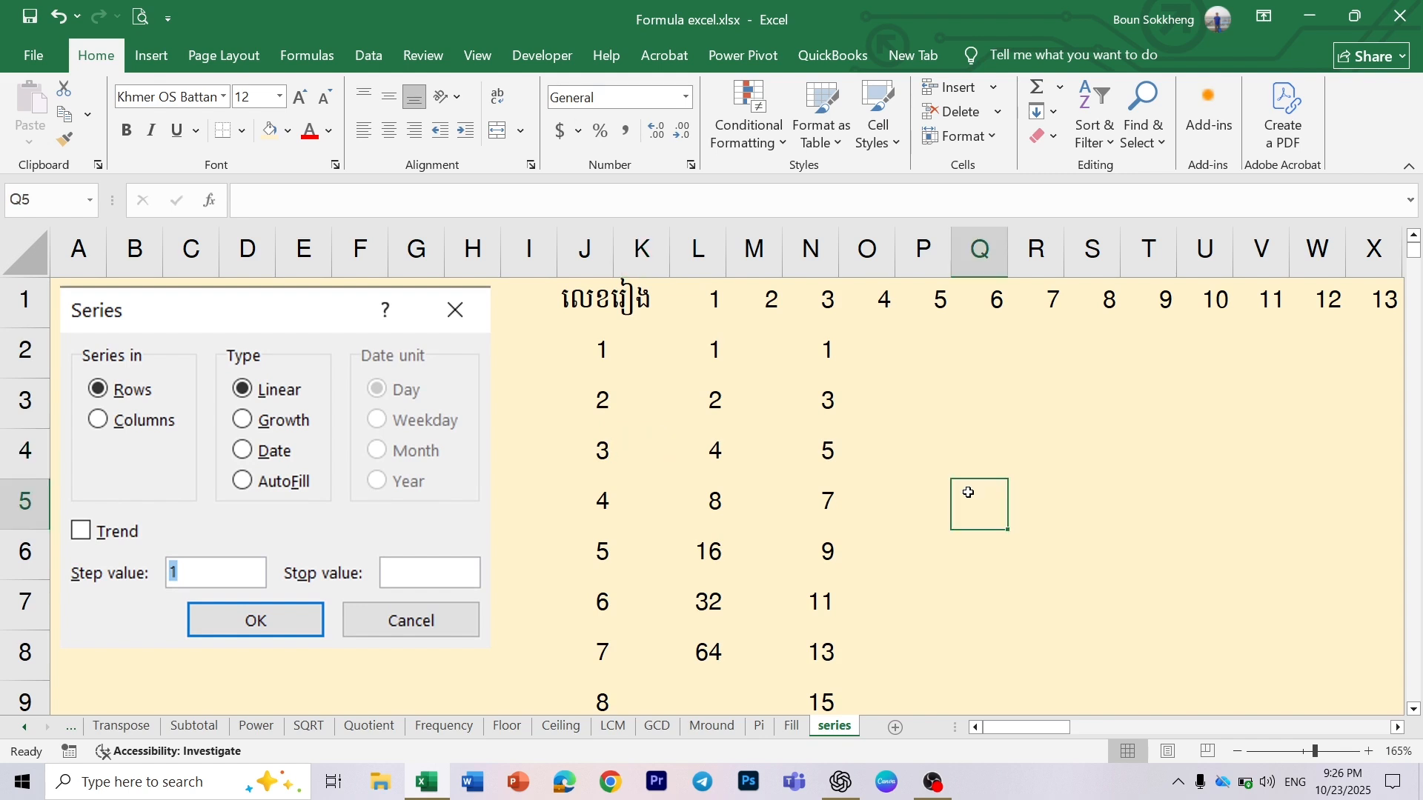